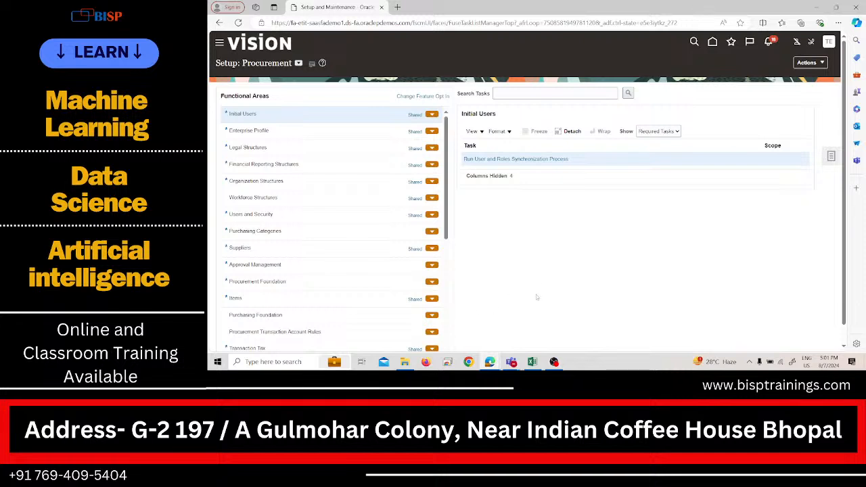
# Step: Go to the Suppliers work area under Procurement and open the Manage Suppliers task
pyautogui.click(220, 43)
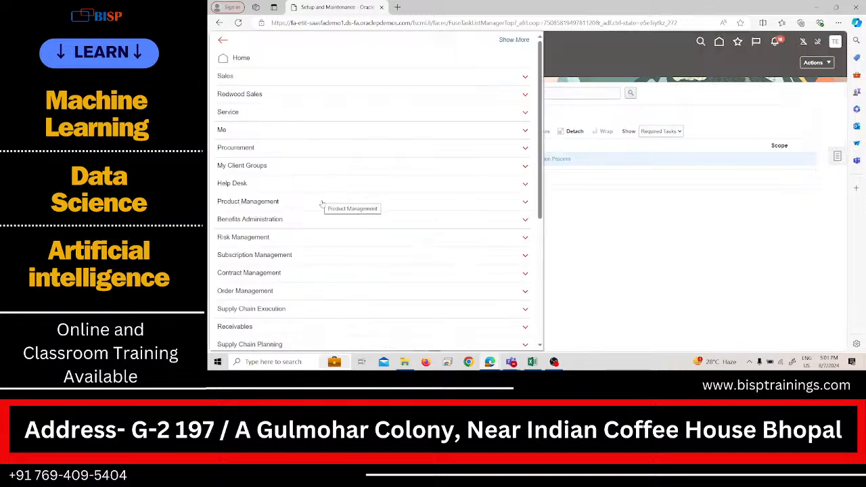
pyautogui.scroll(-3, 323, 209)
pyautogui.scroll(-2, 323, 229)
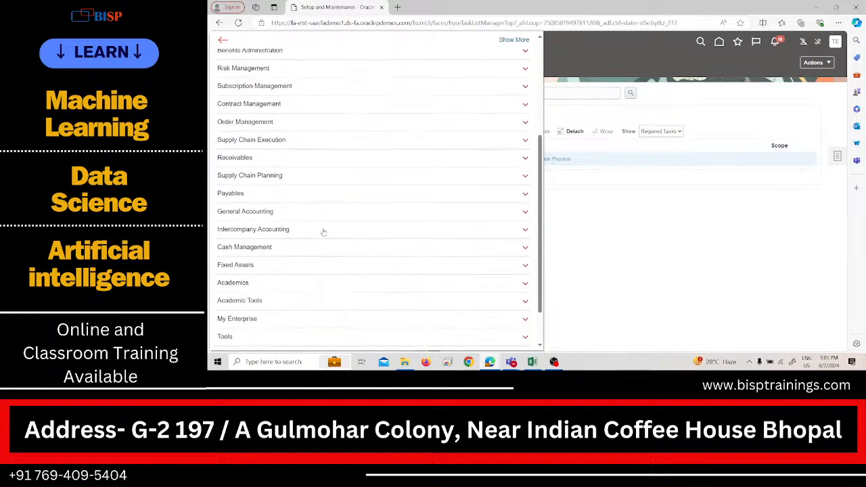
pyautogui.scroll(4, 318, 210)
pyautogui.click(280, 108)
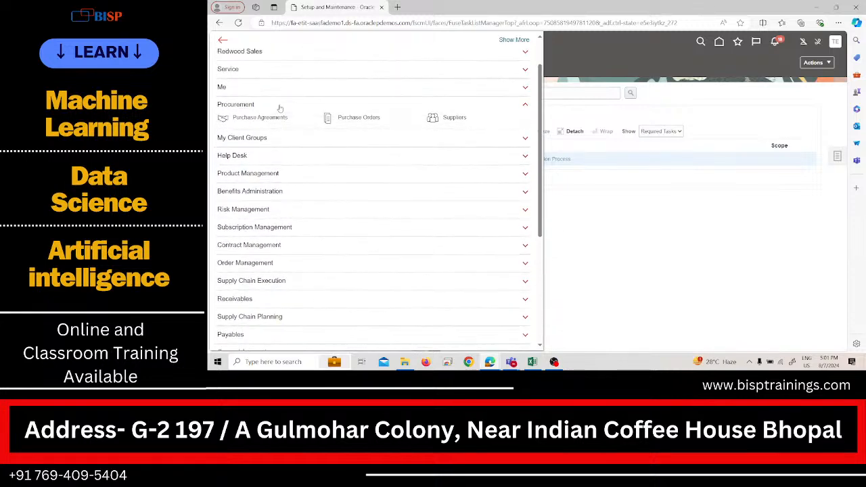
pyautogui.click(436, 119)
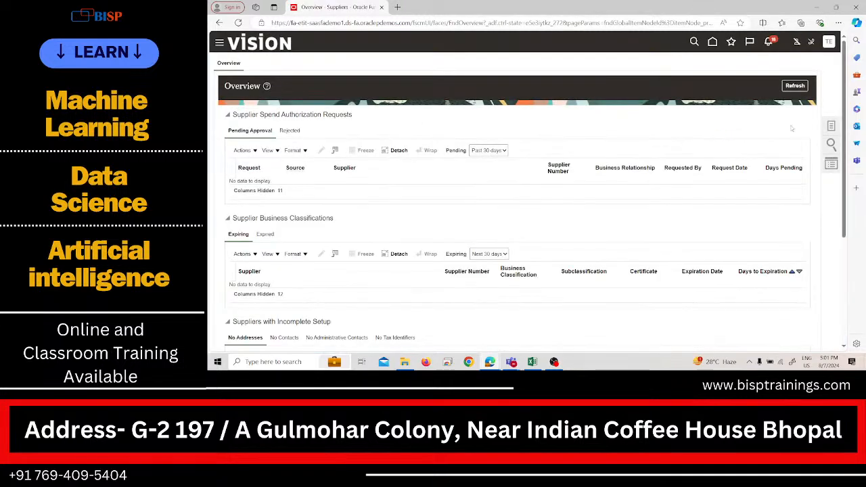
pyautogui.click(830, 126)
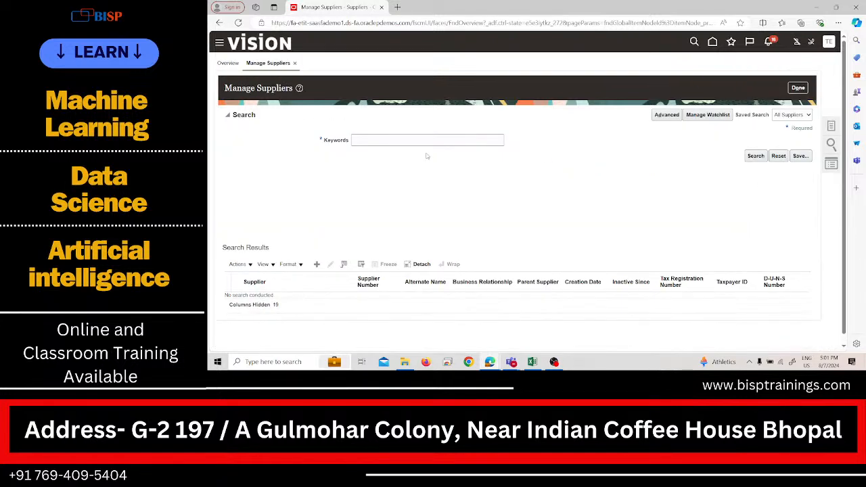
# Step: Search the suppliers with the keyword "test" and open the record of Test-1 Supplier
pyautogui.click(425, 140)
pyautogui.write('test')
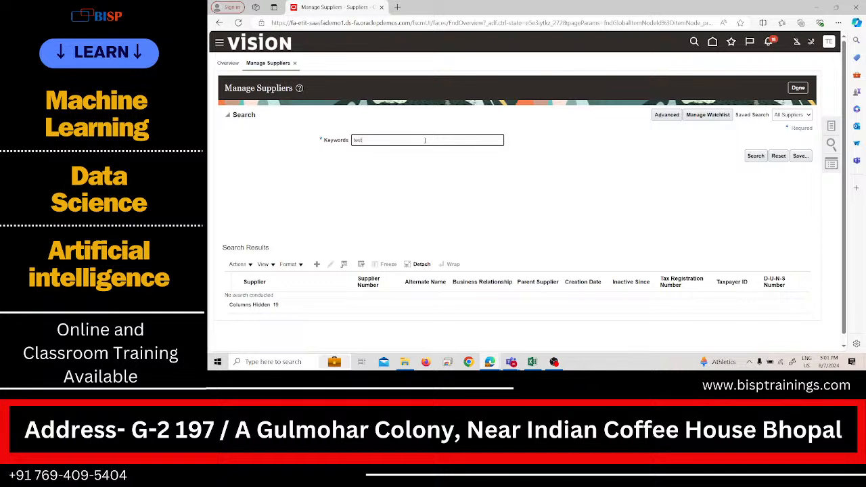
pyautogui.press('Return')
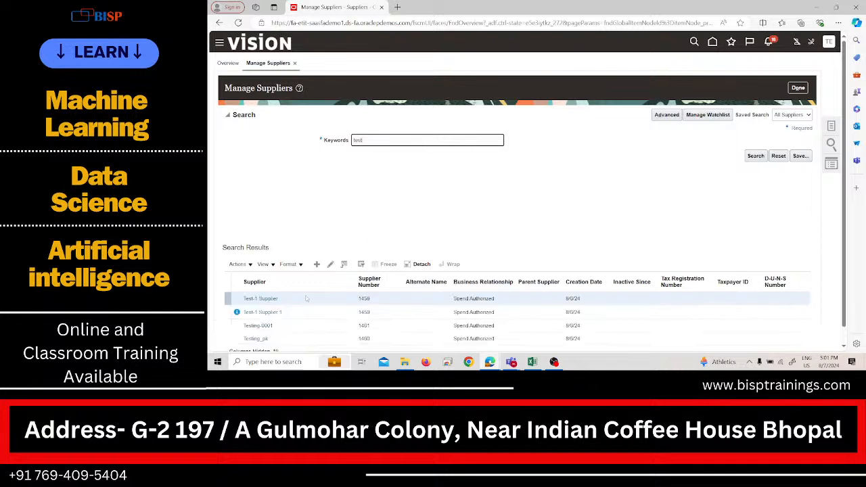
pyautogui.click(273, 299)
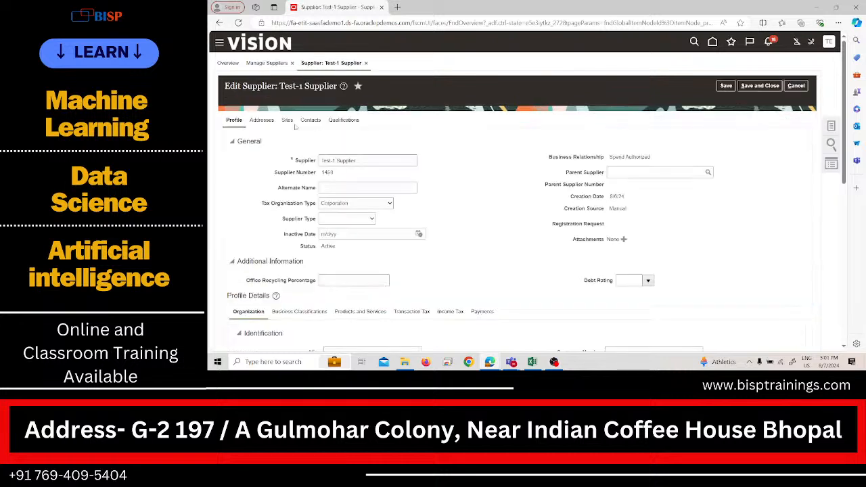
# Step: Review the sites of Test-1 Supplier, leave the record without saving and return to the Suppliers overview
pyautogui.click(287, 120)
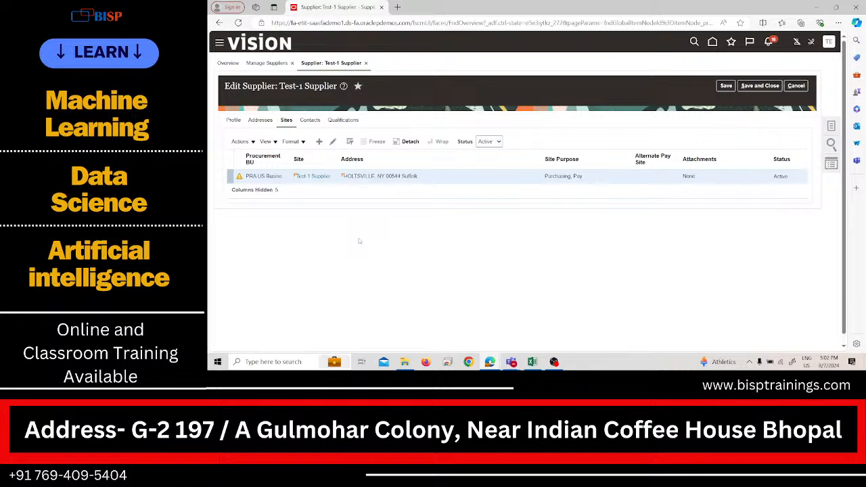
pyautogui.click(796, 86)
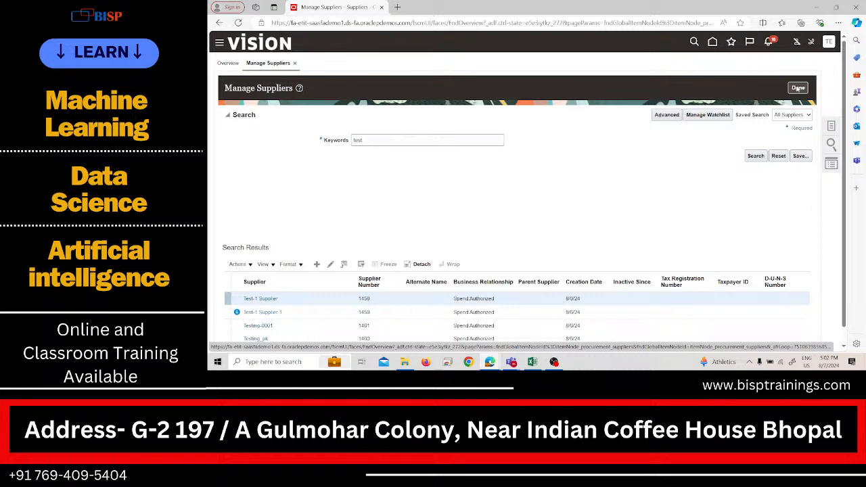
pyautogui.click(799, 88)
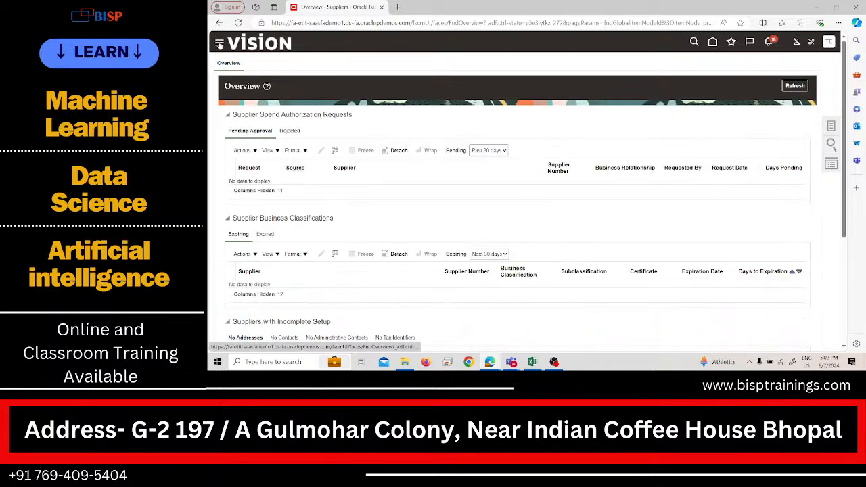
# Step: Open the Invoices work area under Payables
pyautogui.click(219, 43)
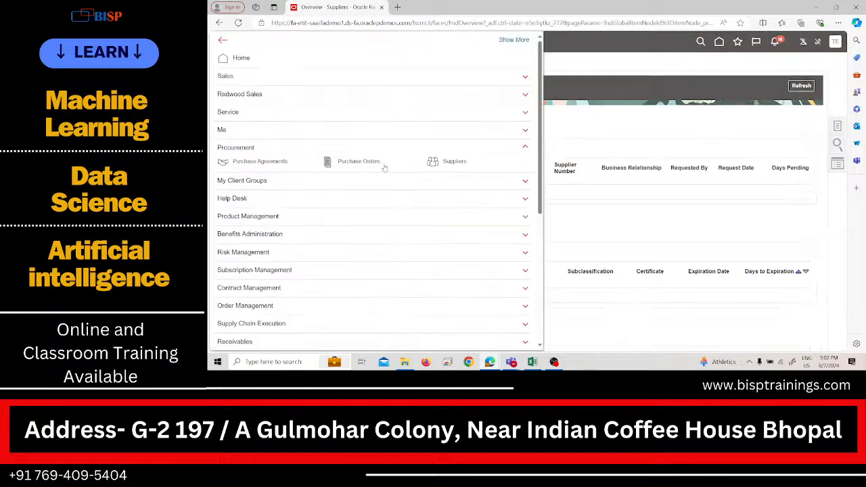
pyautogui.click(234, 148)
pyautogui.scroll(-5, 281, 271)
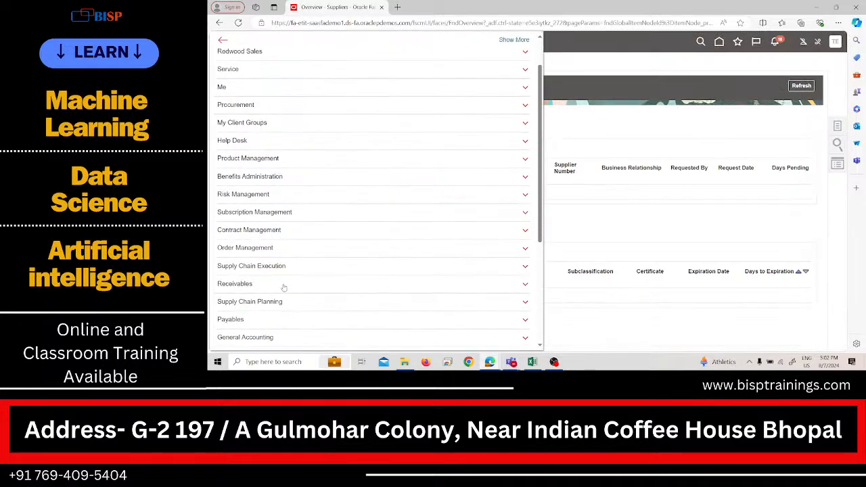
pyautogui.click(263, 234)
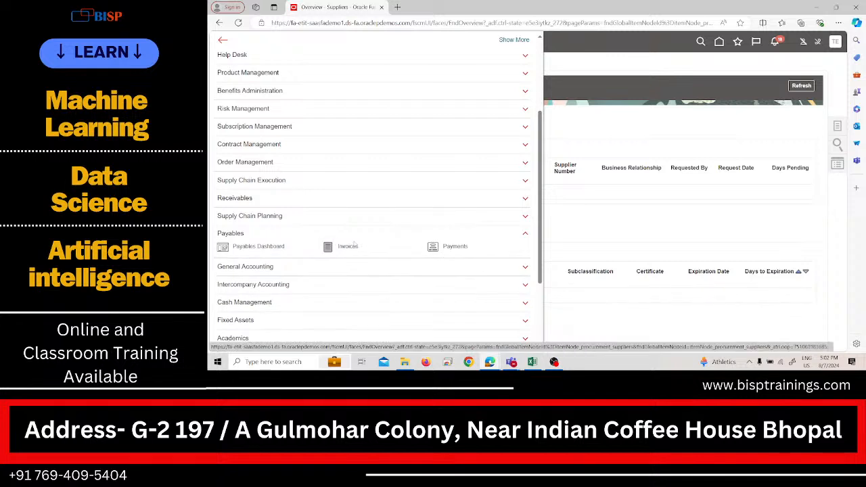
pyautogui.click(348, 247)
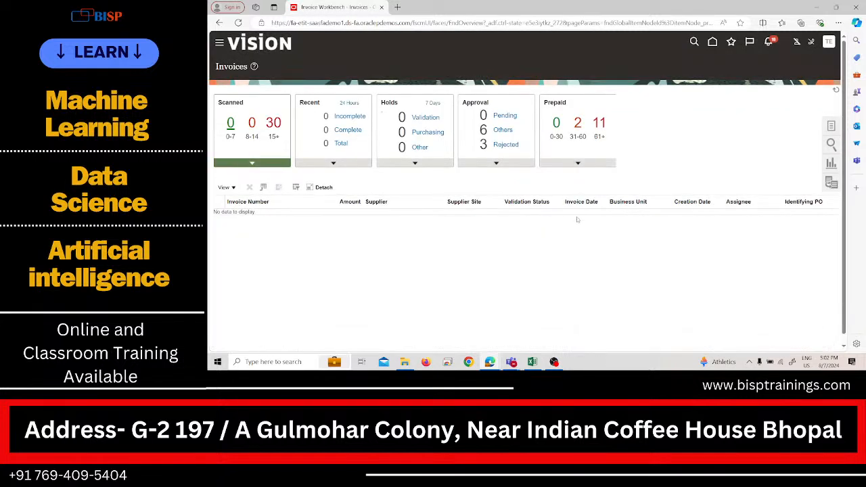
# Step: Examine the Payables accounting period statuses of the PRA US ledger and return to the Invoices work area
pyautogui.click(832, 127)
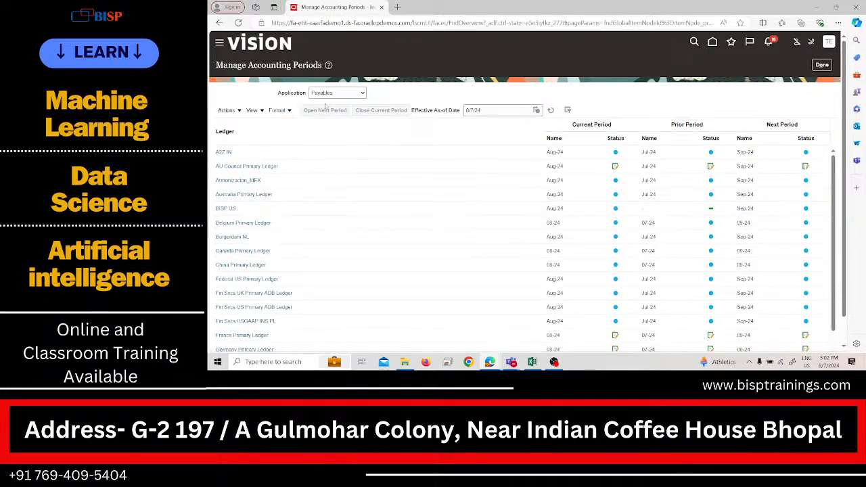
pyautogui.scroll(-1, 268, 270)
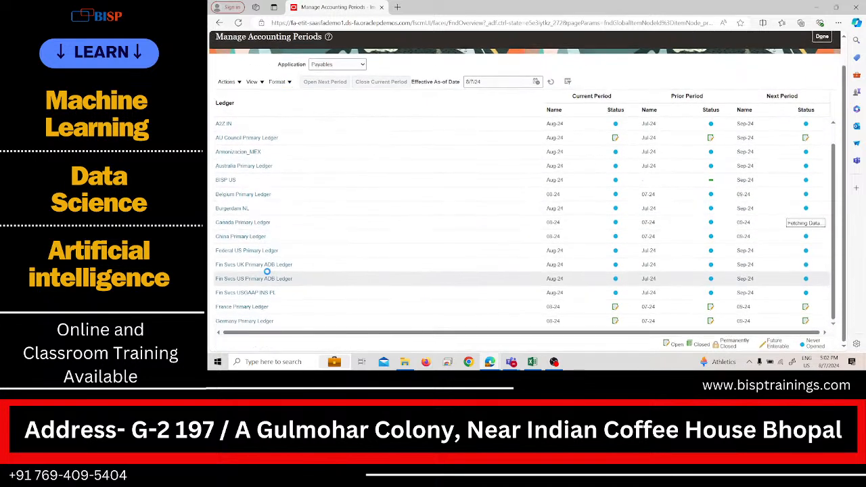
pyautogui.scroll(-1, 281, 203)
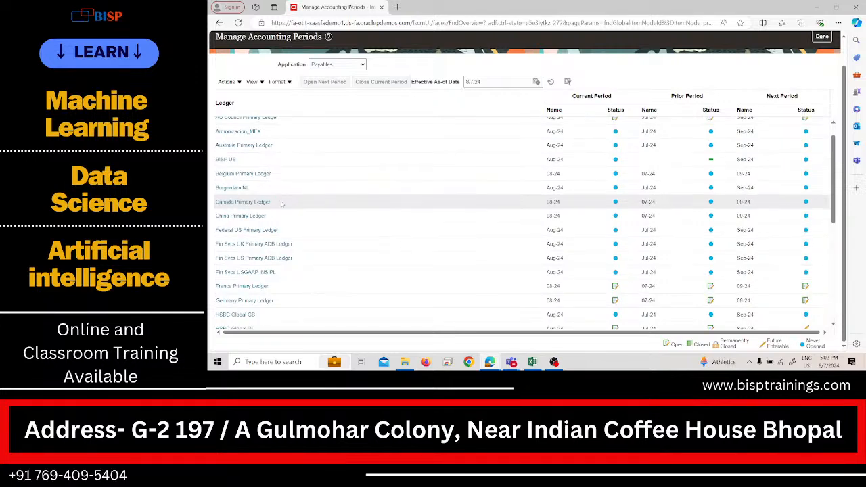
pyautogui.scroll(-5, 281, 203)
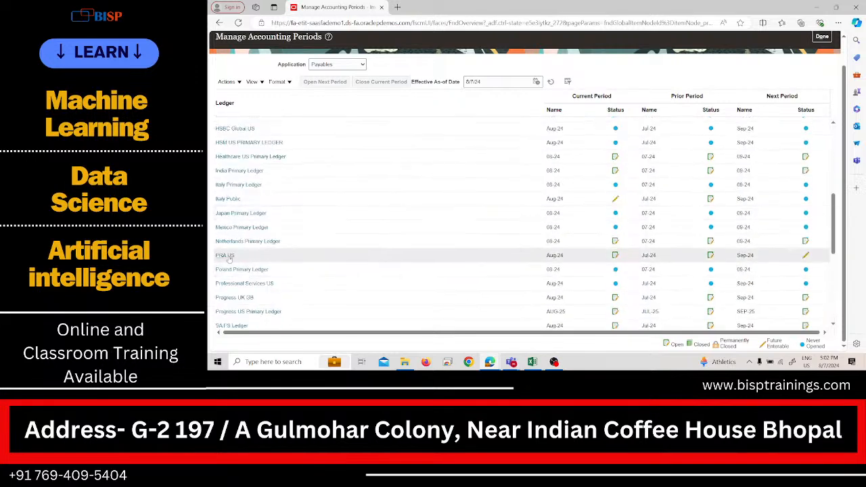
pyautogui.click(229, 256)
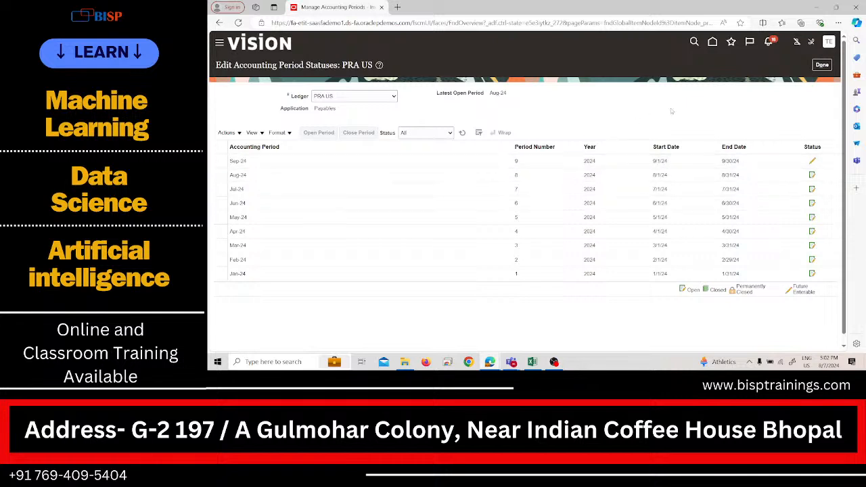
pyautogui.click(822, 66)
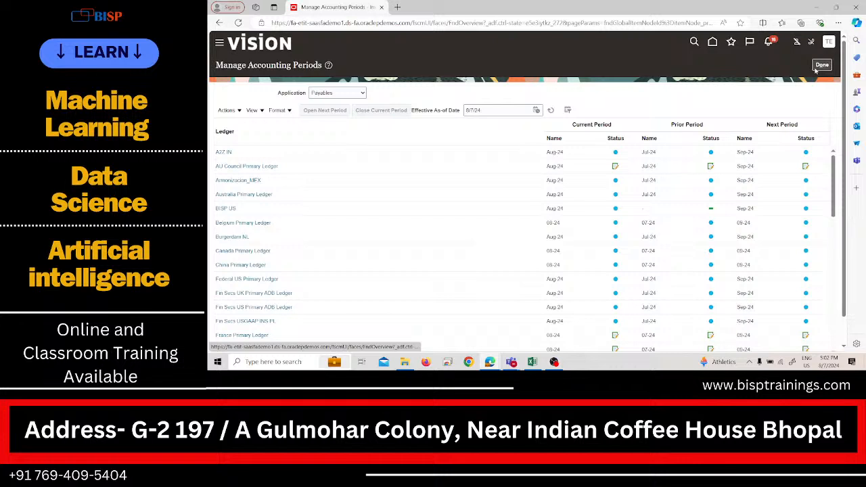
pyautogui.click(820, 67)
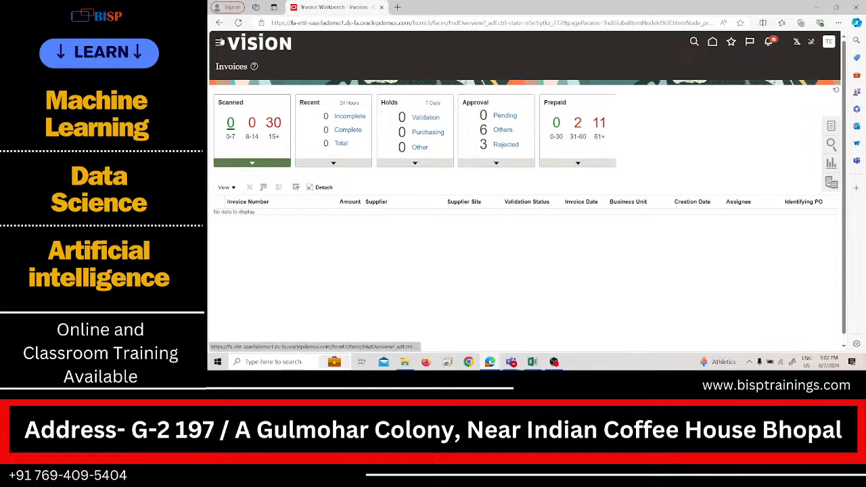
pyautogui.click(219, 42)
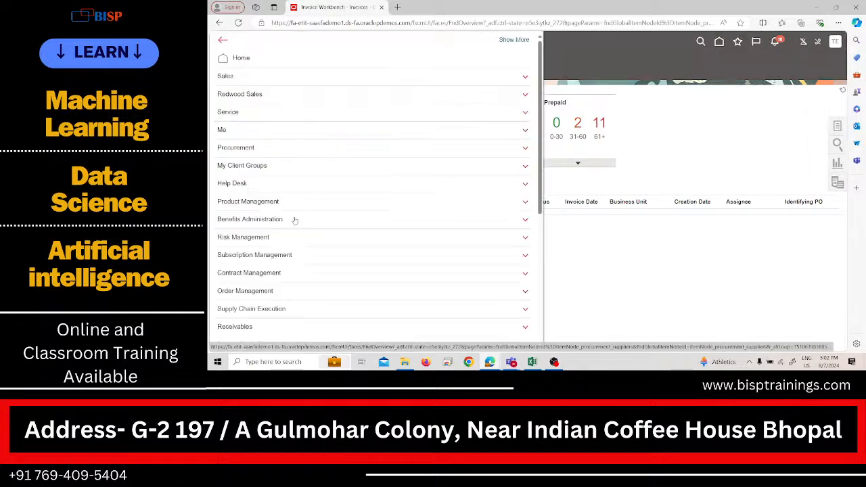
pyautogui.click(566, 237)
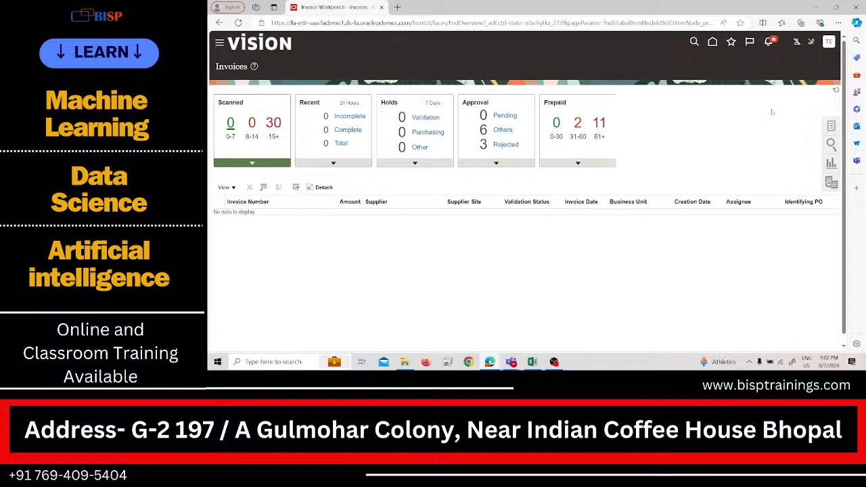
pyautogui.click(828, 131)
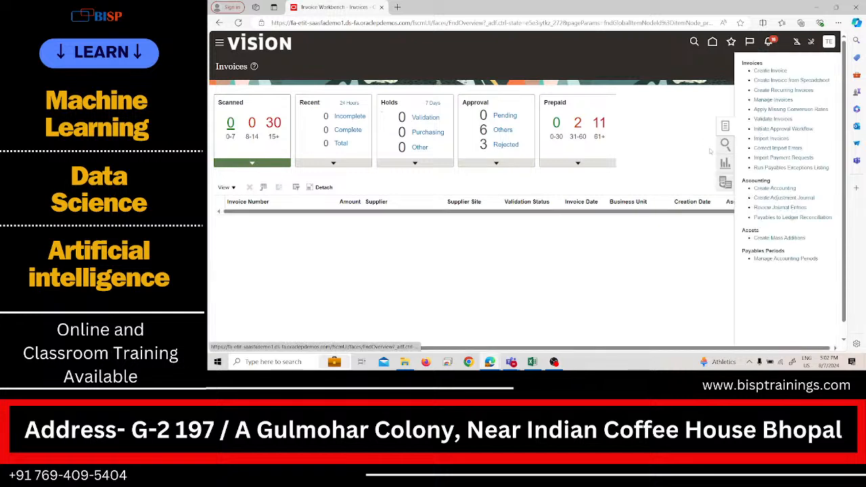
pyautogui.click(668, 151)
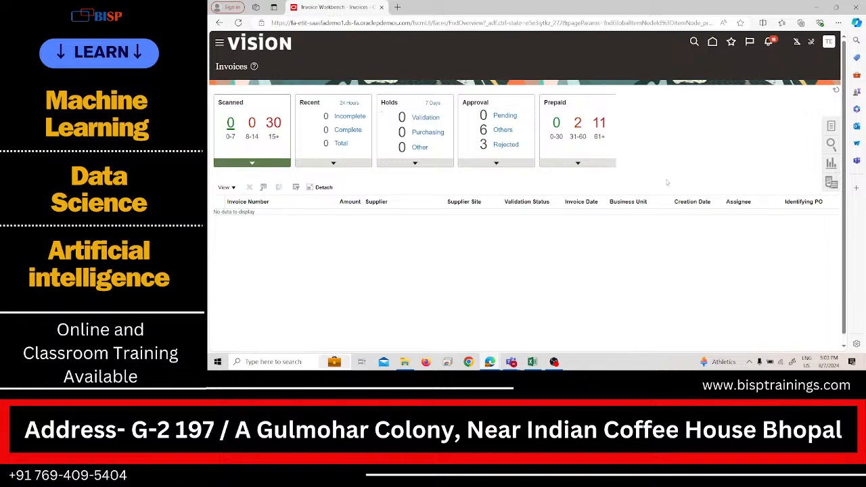
# Step: Start a new invoice, look up the business unit with "pra", and cancel the invoice without saving
pyautogui.click(832, 127)
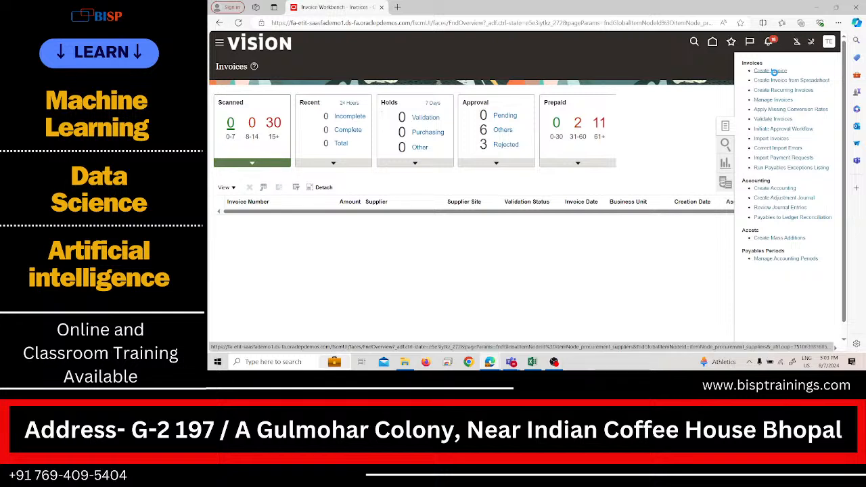
pyautogui.click(773, 71)
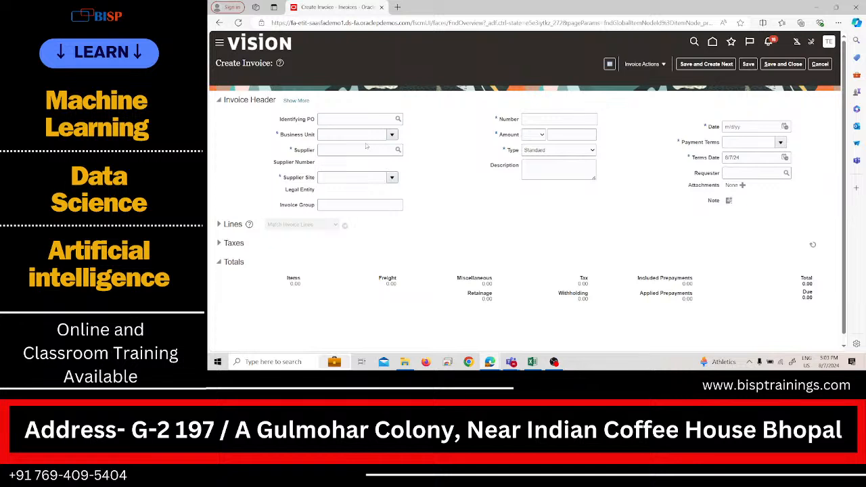
pyautogui.click(391, 134)
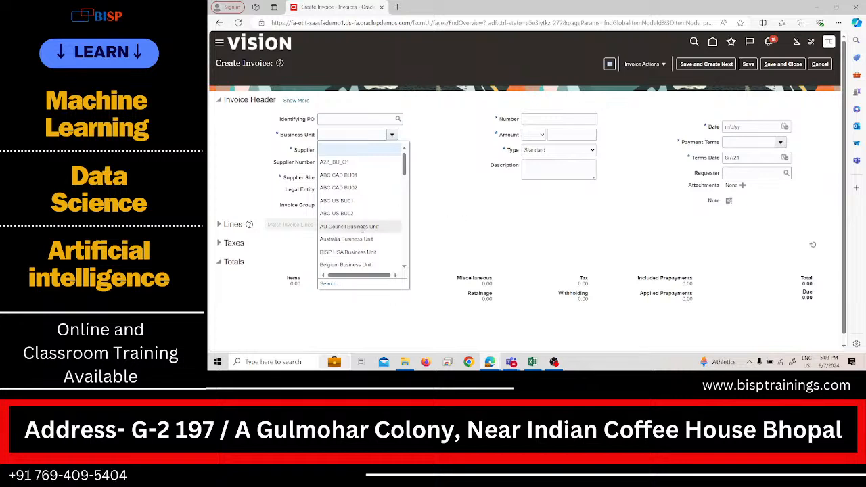
pyautogui.click(350, 136)
pyautogui.write('p')
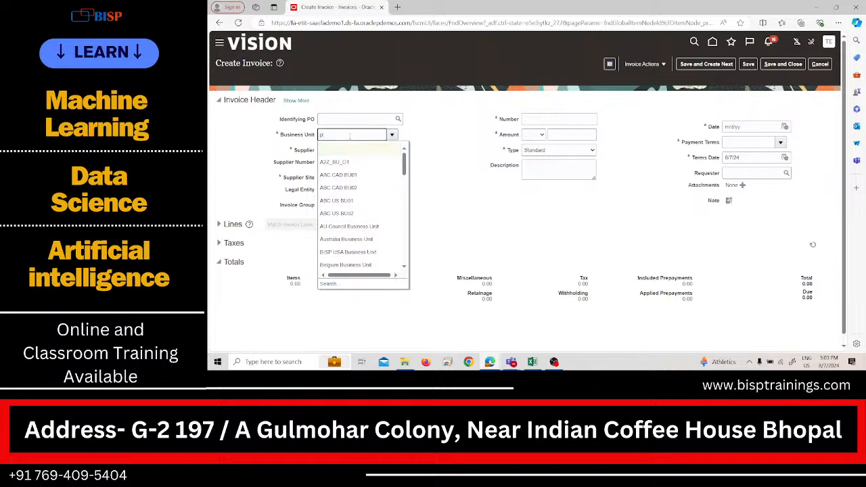
pyautogui.write('ra')
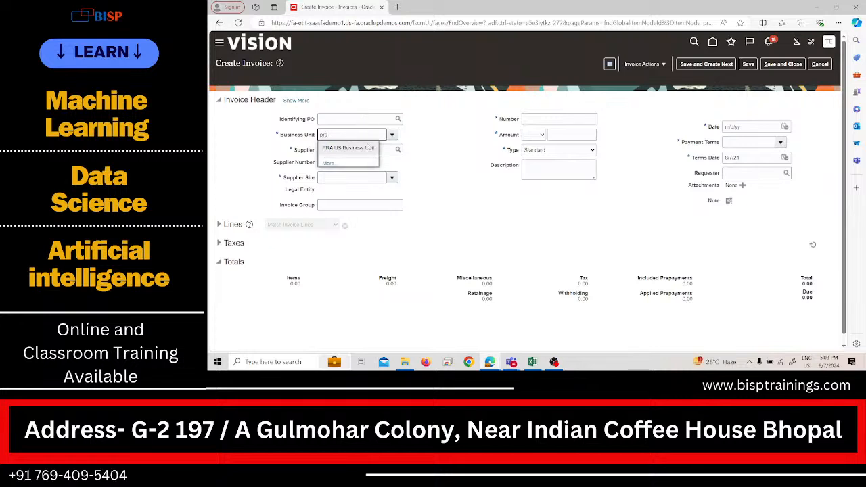
pyautogui.click(421, 170)
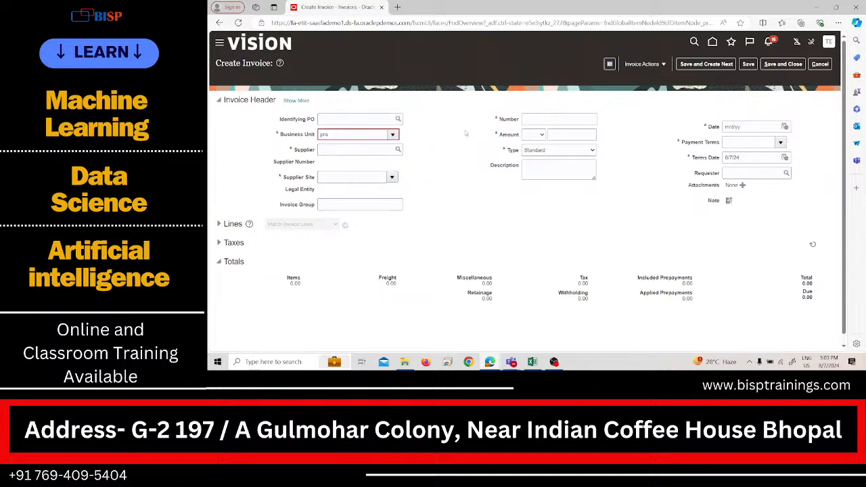
pyautogui.click(822, 66)
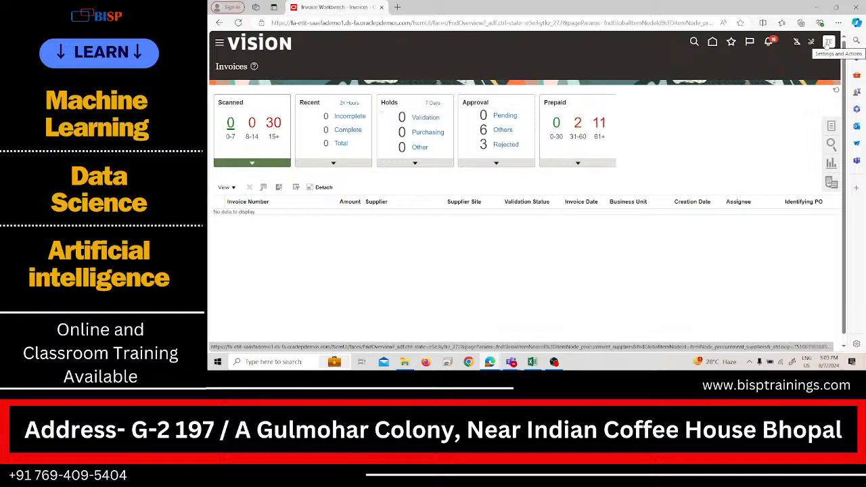
# Step: Open the Setup and Maintenance work area
pyautogui.click(827, 45)
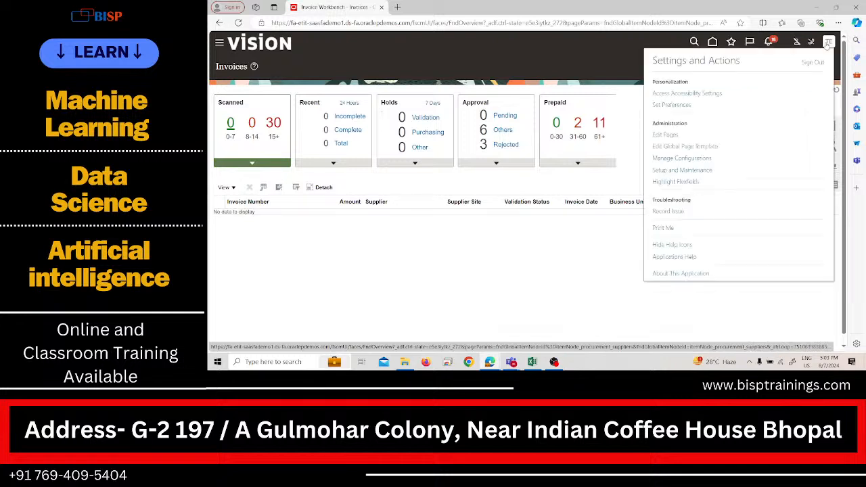
pyautogui.click(699, 173)
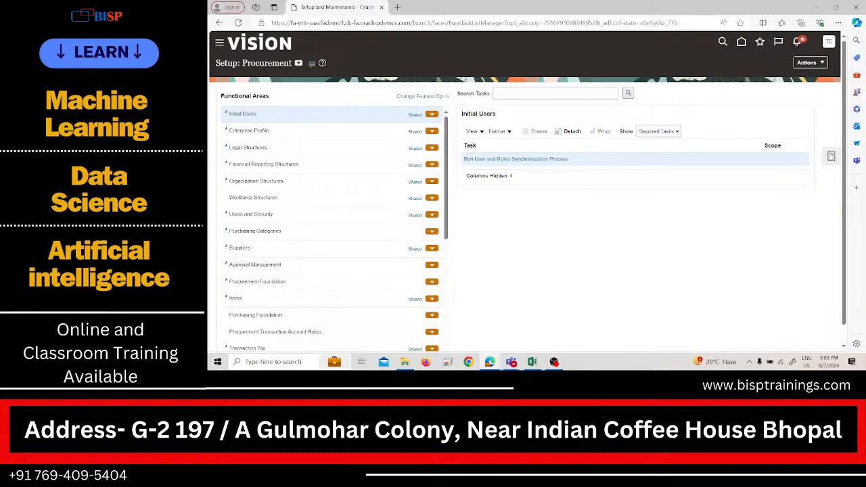
# Step: Search the setup tasks for "profile values" and open the Manage Administrator Profile Values task
pyautogui.click(832, 156)
pyautogui.click(757, 170)
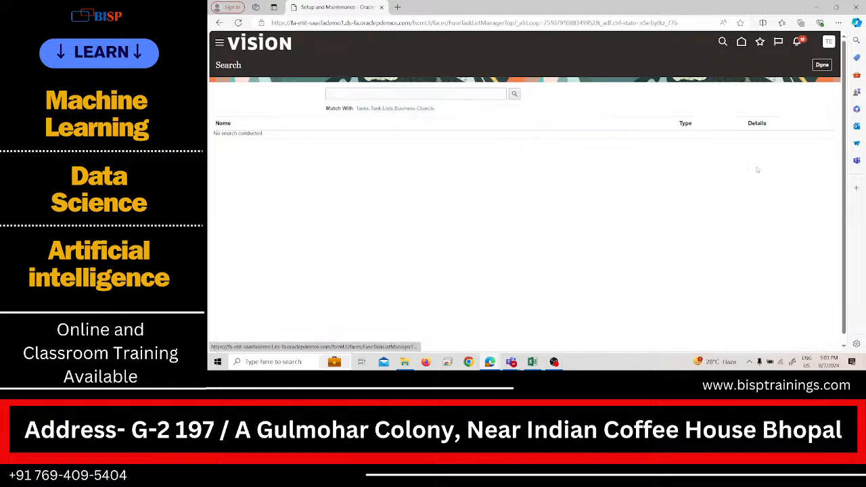
pyautogui.click(466, 93)
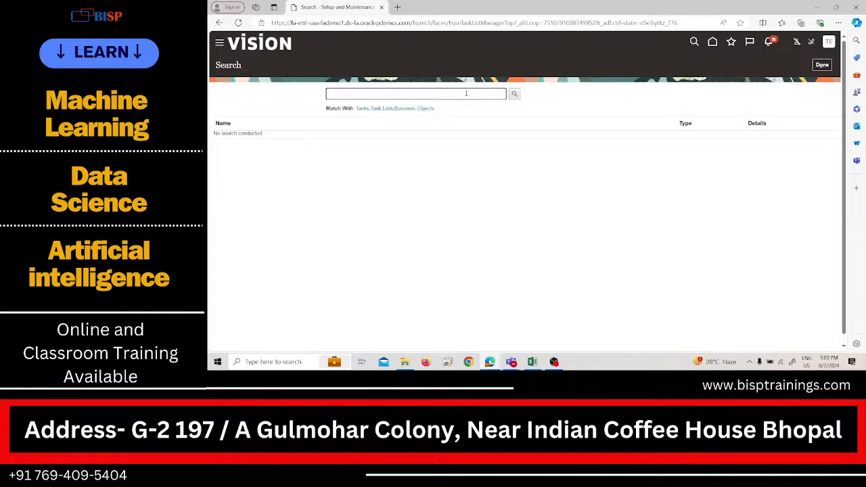
pyautogui.write('profile values')
pyautogui.press('Return')
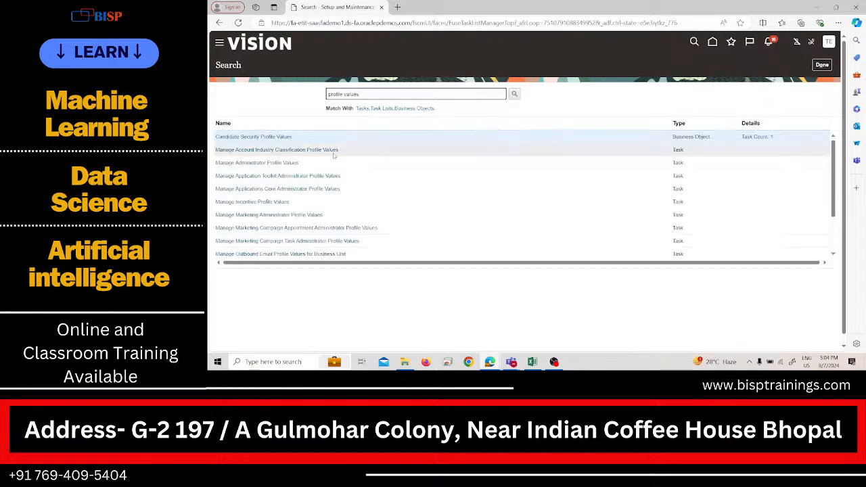
pyautogui.click(266, 164)
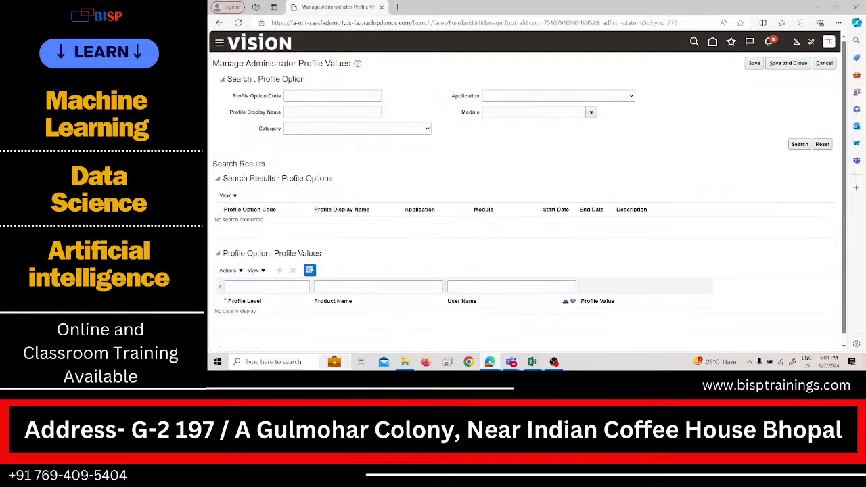
# Step: Try to find the profile option by the display name "default busi", extending the term to "default business"
pyautogui.click(315, 112)
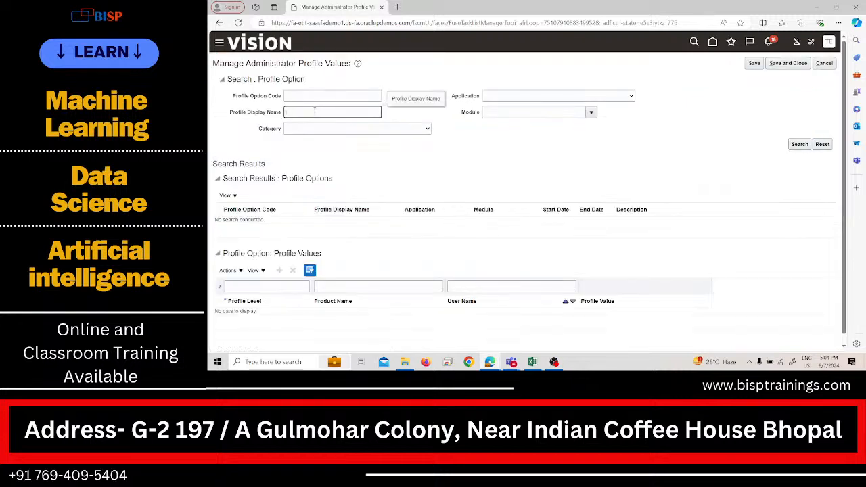
pyautogui.write('default busi')
pyautogui.press('Return')
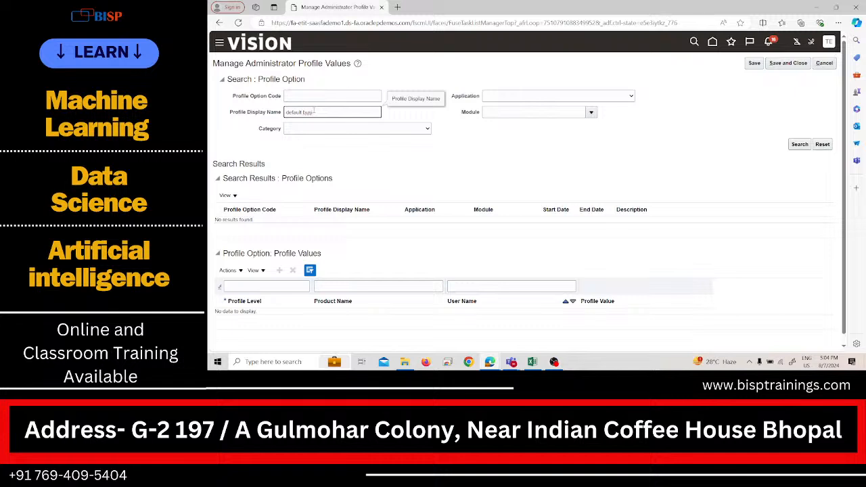
pyautogui.click(315, 112)
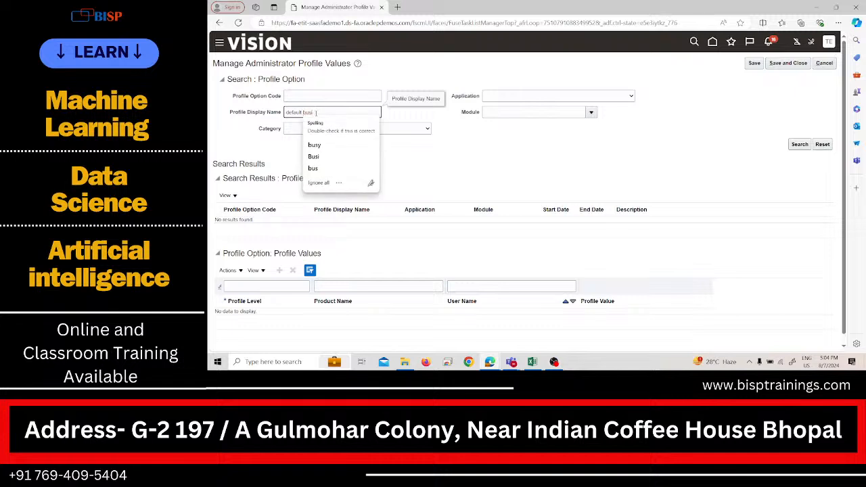
pyautogui.press('BackSpace')
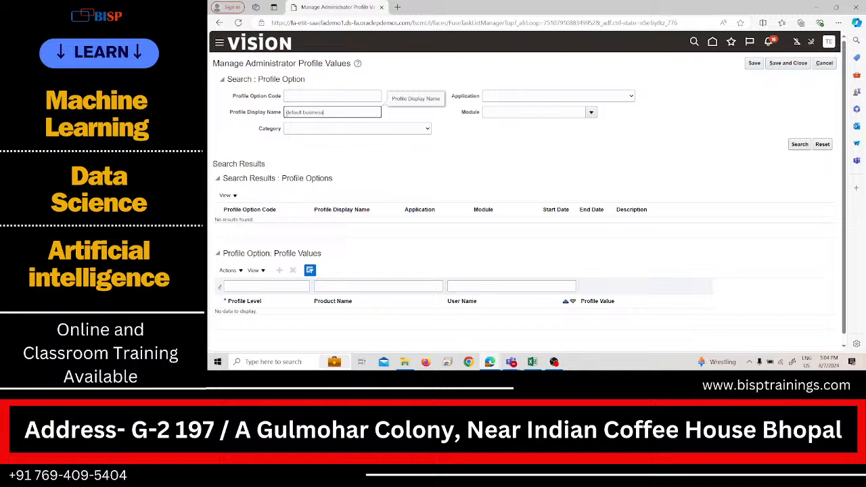
# Step: Shorten the profile display name to "Default" with a capital D and search the profile options
pyautogui.click(287, 112)
pyautogui.press('Delete')
pyautogui.write('D')
pyautogui.press('BackSpace')
pyautogui.press('BackSpace')
pyautogui.press('BackSpace')
pyautogui.press('BackSpace')
pyautogui.press('BackSpace')
pyautogui.press('BackSpace')
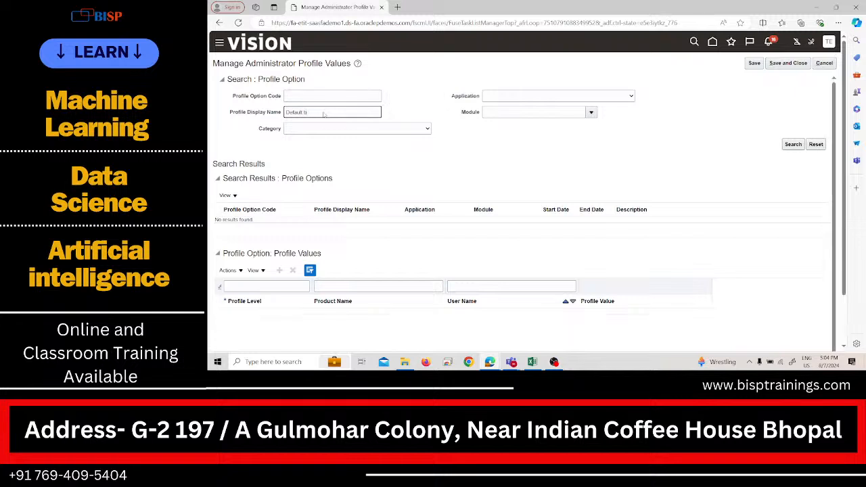
pyautogui.press('BackSpace')
pyautogui.press('Return')
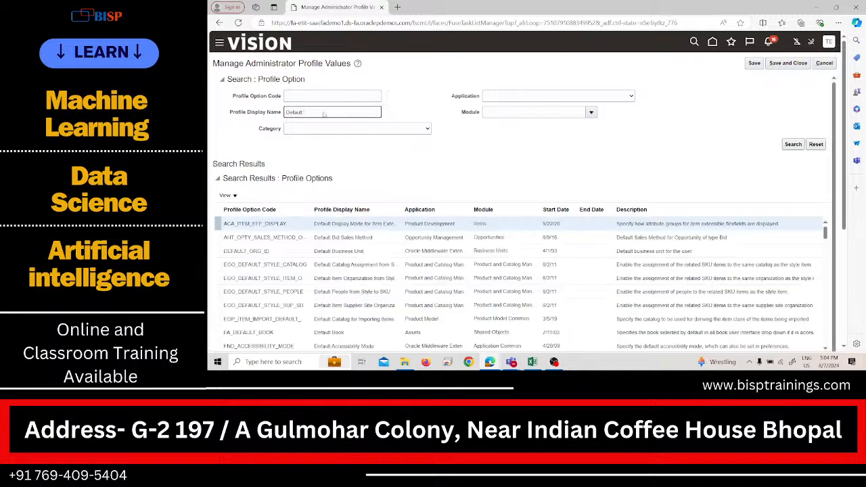
# Step: Look through the listed profile options for the one that sets the default business unit
pyautogui.scroll(-5, 284, 298)
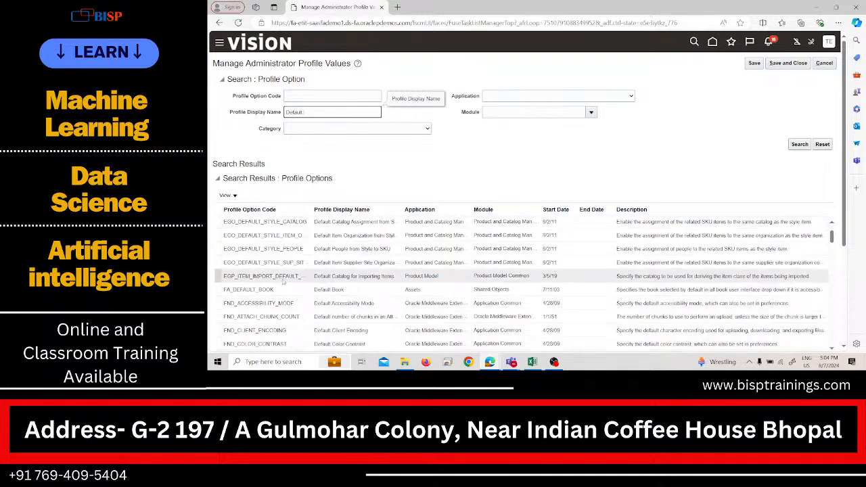
pyautogui.scroll(-10, 283, 300)
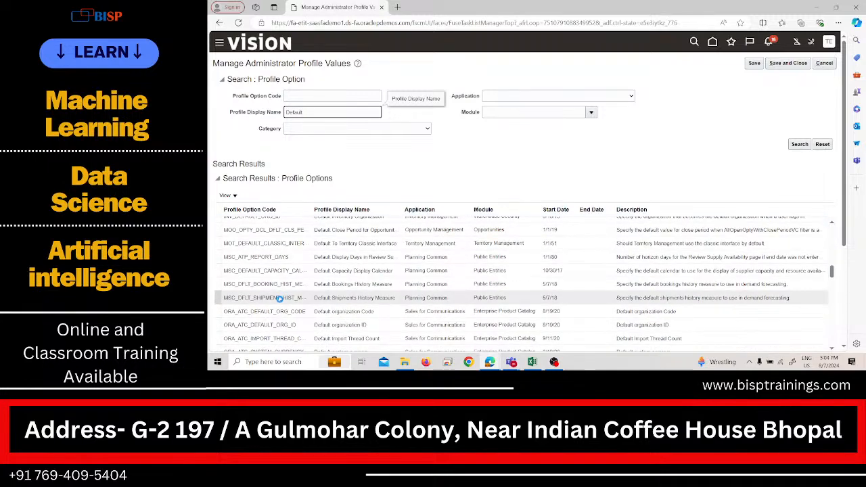
pyautogui.scroll(-10, 283, 300)
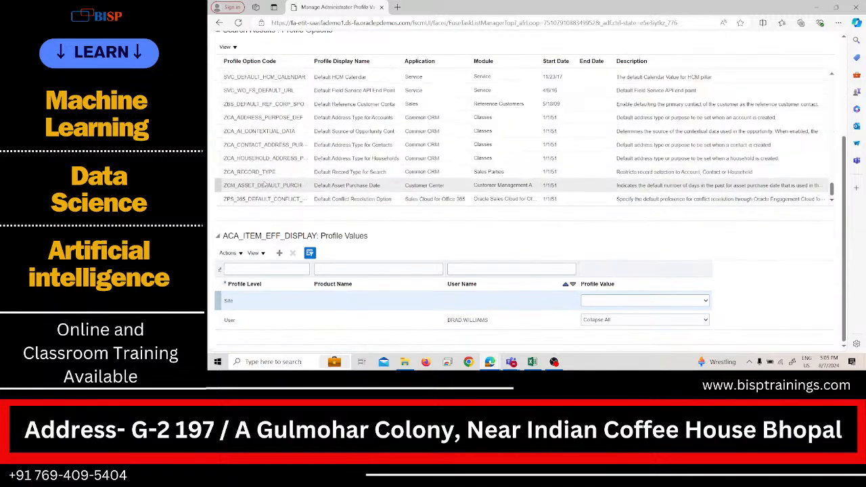
pyautogui.scroll(-5, 267, 177)
pyautogui.scroll(10, 268, 176)
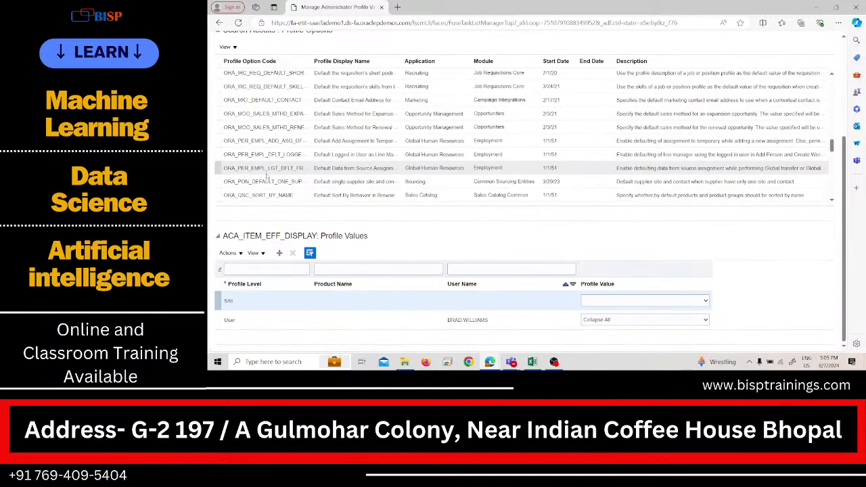
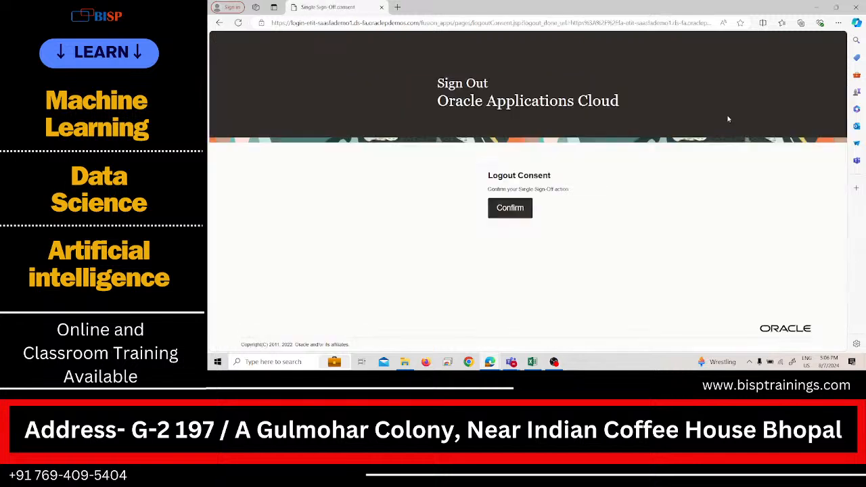
# Step: Confirm the single sign-off and sign back in to Oracle Fusion Cloud Applications
pyautogui.click(525, 208)
pyautogui.click(481, 254)
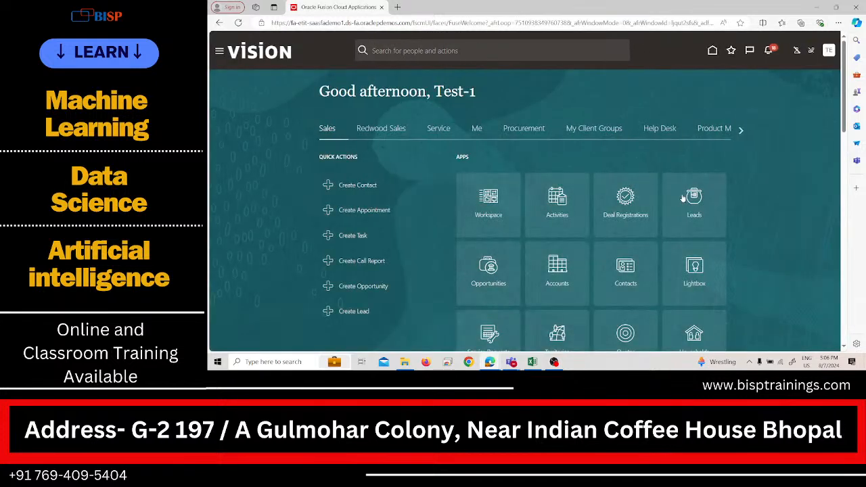
# Step: Open the Payables Invoices work area
pyautogui.click(523, 130)
pyautogui.click(485, 186)
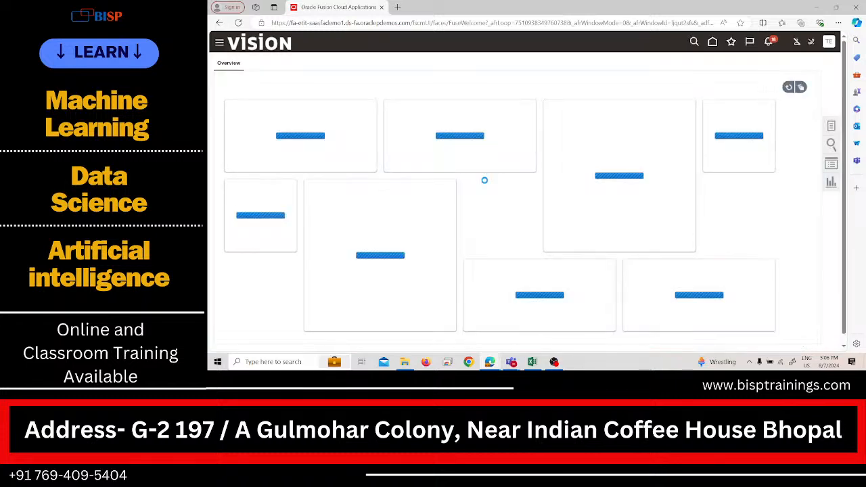
pyautogui.click(219, 44)
pyautogui.scroll(-3, 296, 217)
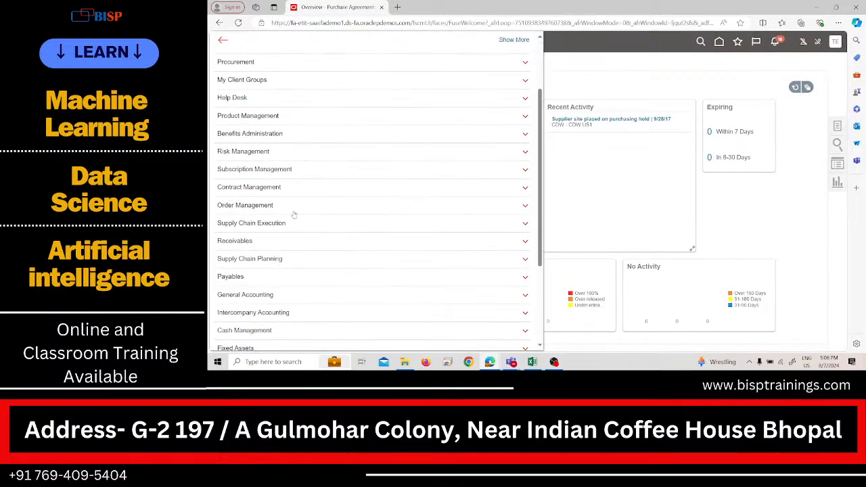
pyautogui.scroll(-2, 304, 240)
pyautogui.click(365, 233)
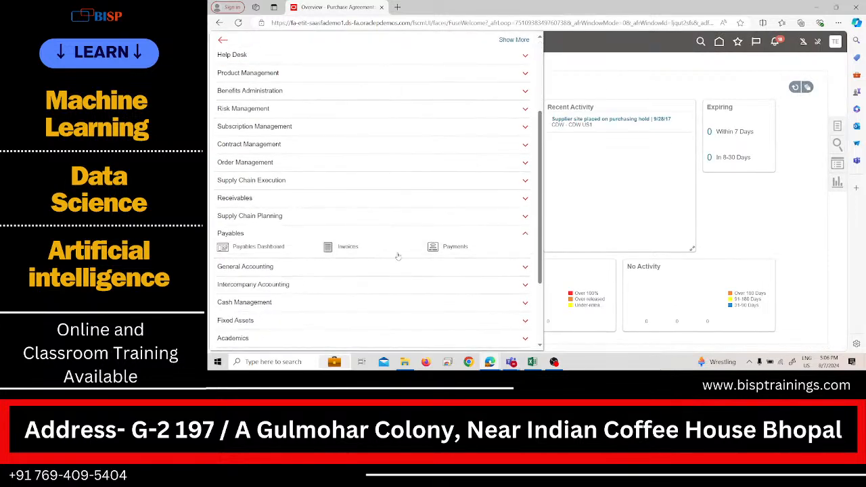
pyautogui.click(348, 247)
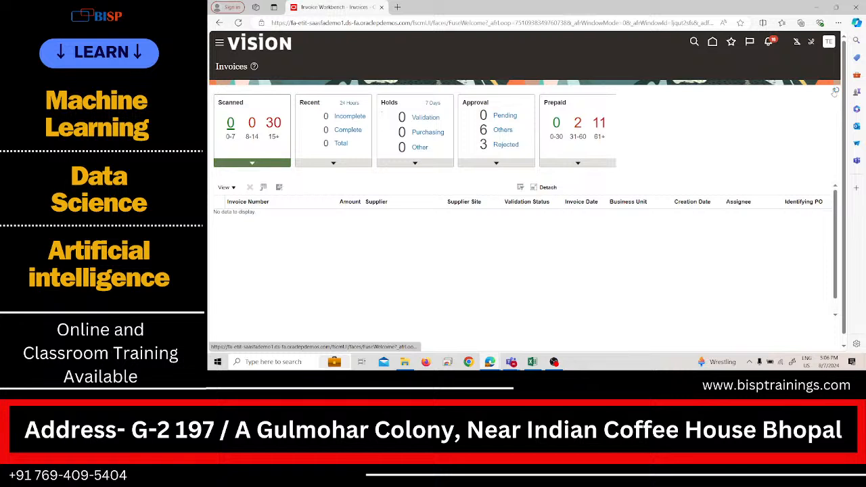
# Step: Reload the Invoices work area and start creating a new invoice
pyautogui.click(236, 24)
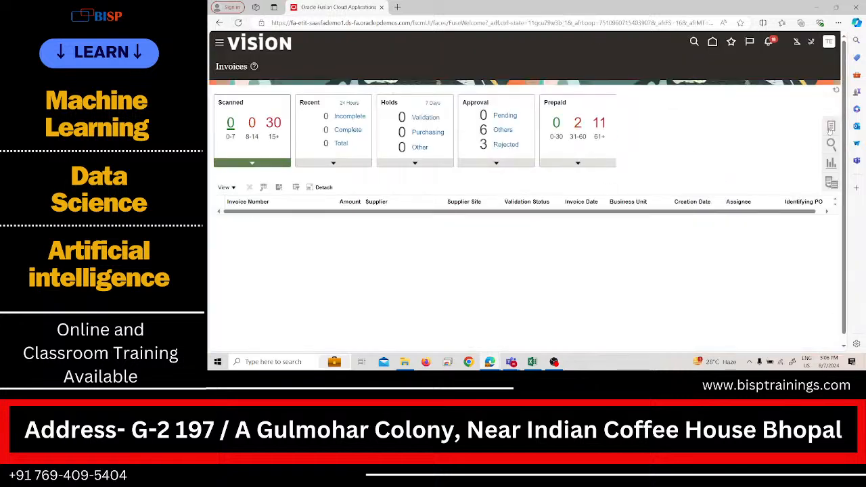
pyautogui.click(831, 127)
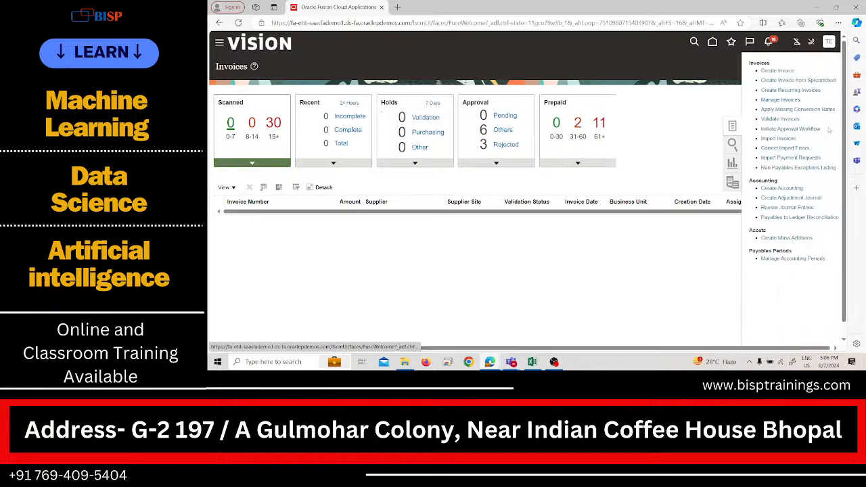
pyautogui.click(764, 72)
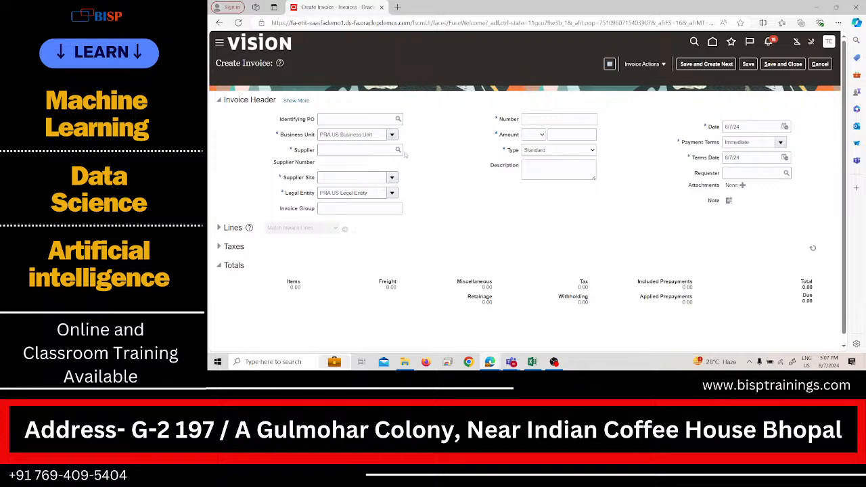
# Step: Find the supplier with "test" and set the invoice supplier to Test-1 Supplier
pyautogui.click(364, 153)
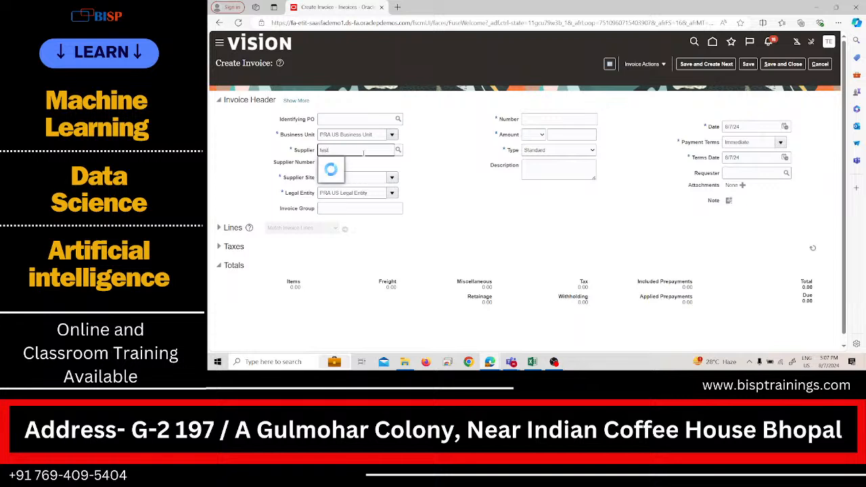
pyautogui.click(358, 159)
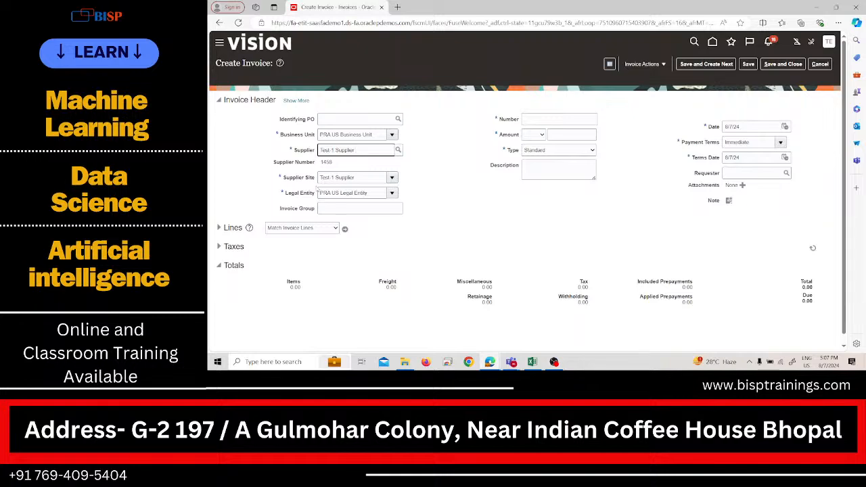
pyautogui.write('1')
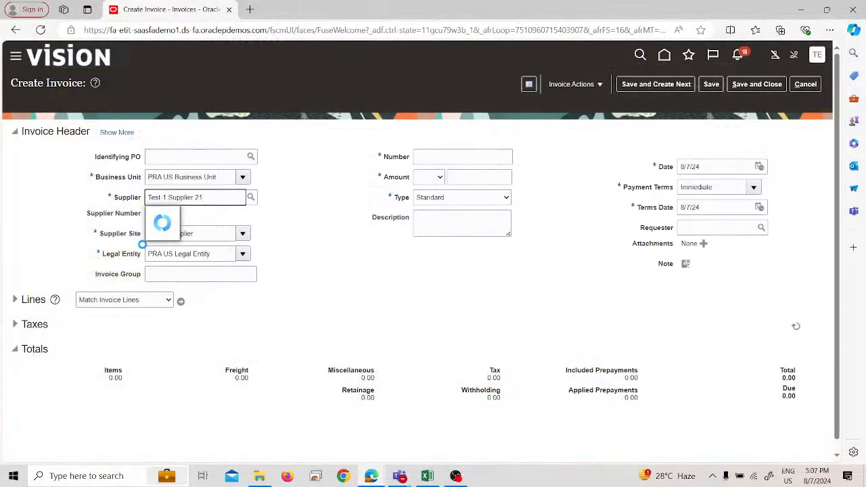
pyautogui.press('BackSpace')
pyautogui.press('BackSpace')
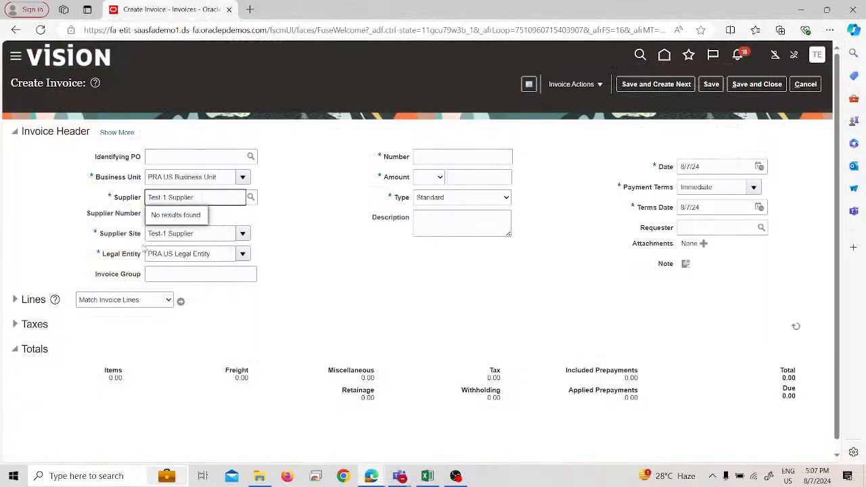
pyautogui.click(372, 274)
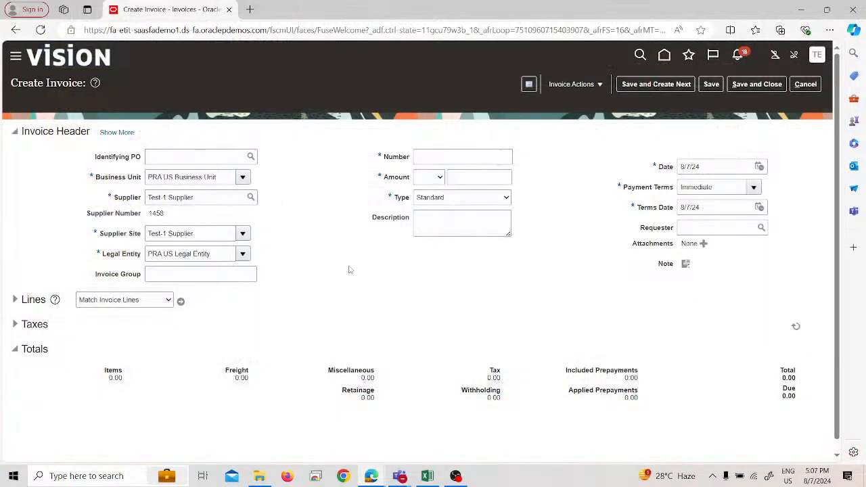
pyautogui.hotkey('alt', 'Tab')
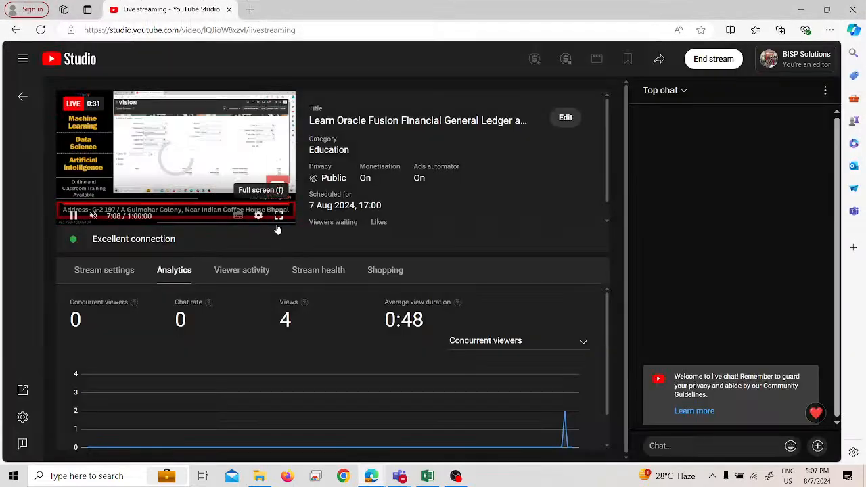
pyautogui.hotkey('alt', 'Tab')
pyautogui.hotkey('alt', 'Tab')
pyautogui.press('Tab')
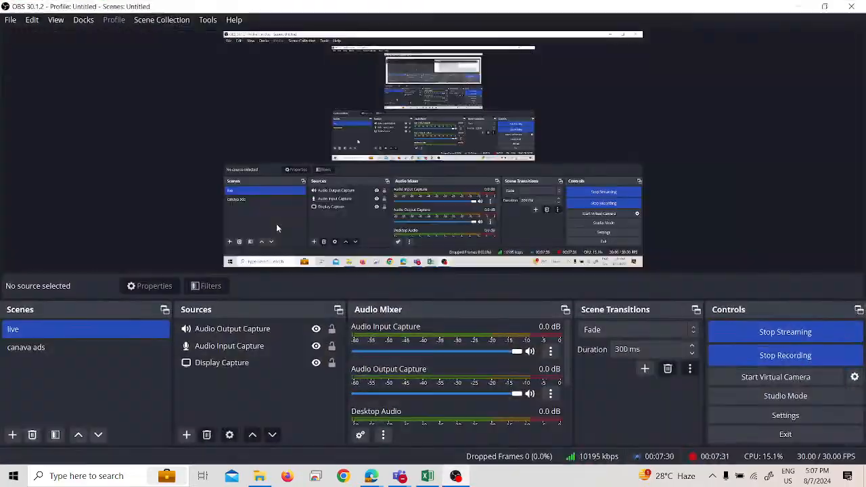
pyautogui.hotkey('alt', 'Tab')
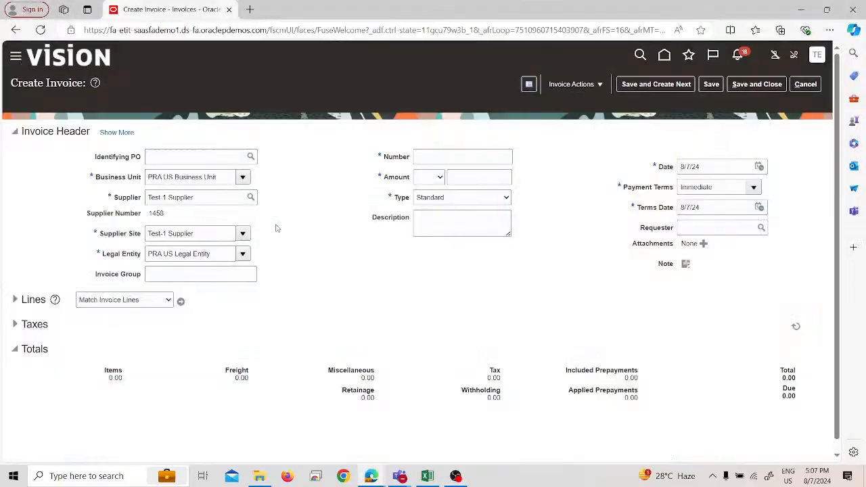
# Step: Fill in the invoice header with number 1234, amount 1,100 in USD and type Standard
pyautogui.click(426, 157)
pyautogui.write('1234')
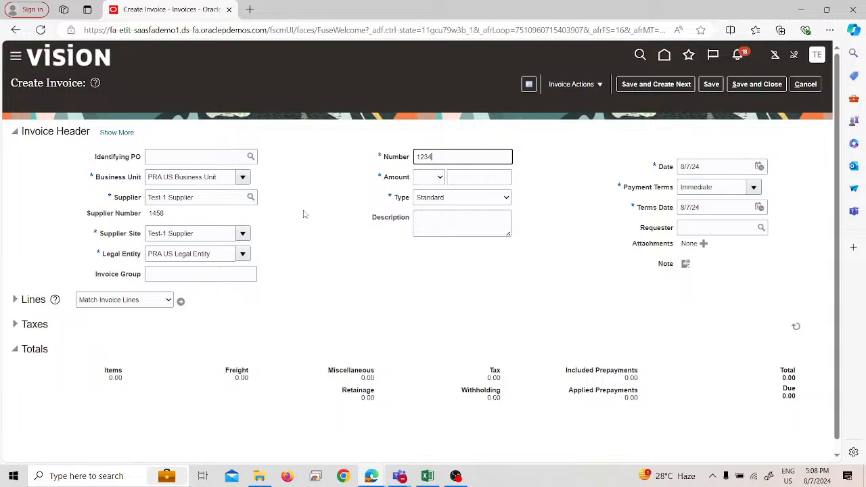
pyautogui.click(433, 177)
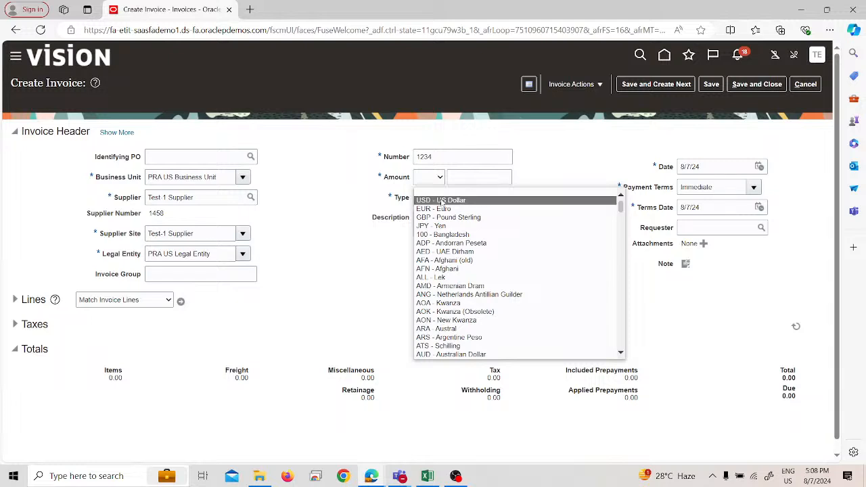
pyautogui.click(441, 201)
pyautogui.click(462, 177)
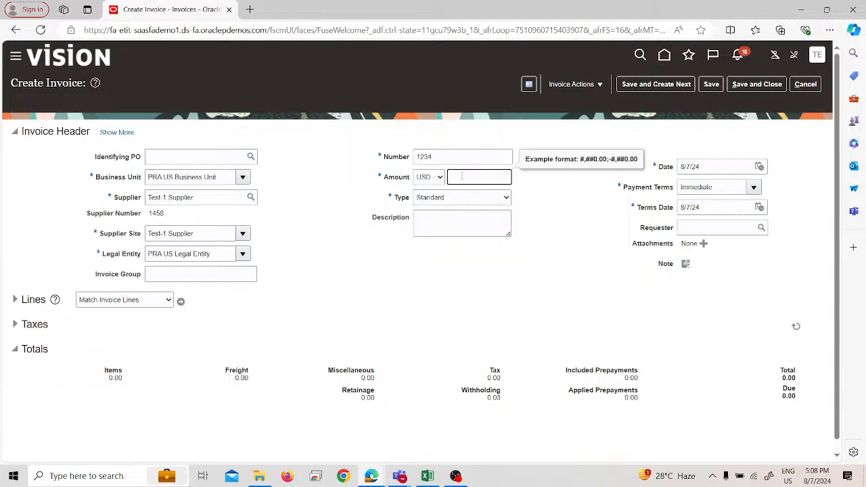
pyautogui.write('1100')
pyautogui.click(482, 276)
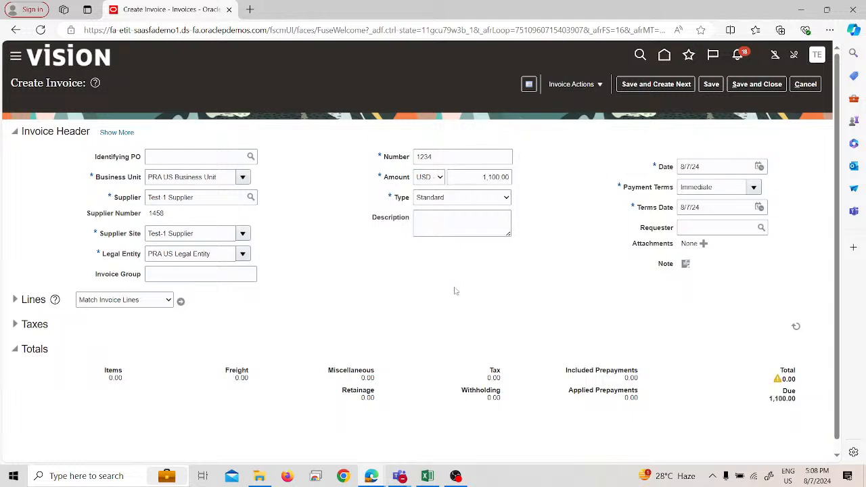
pyautogui.click(499, 201)
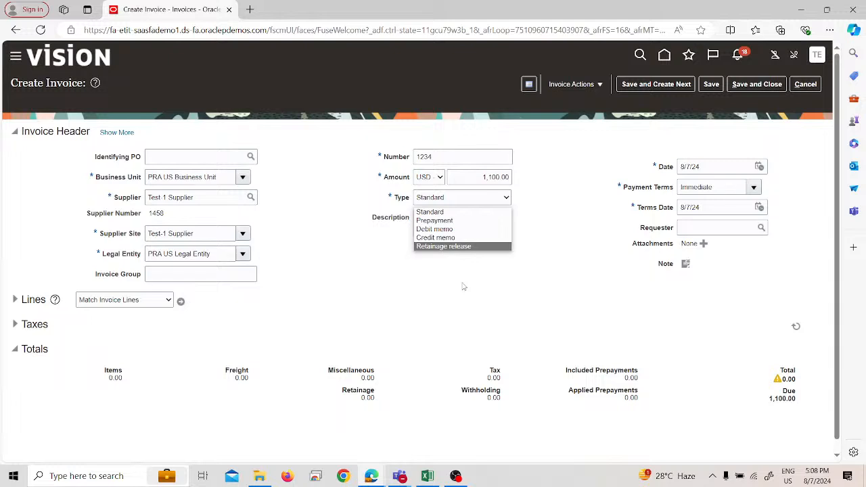
pyautogui.click(460, 213)
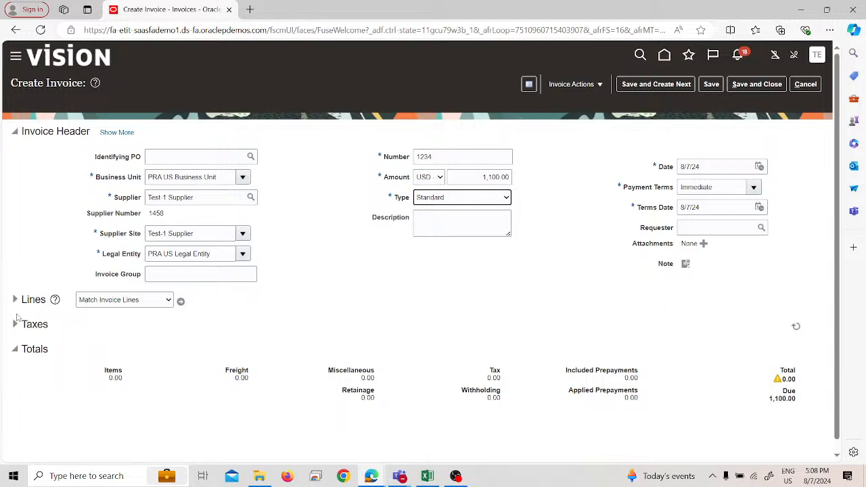
# Step: Expand the invoice lines and give line 1 an amount of 500 with the Rent distribution set
pyautogui.click(141, 300)
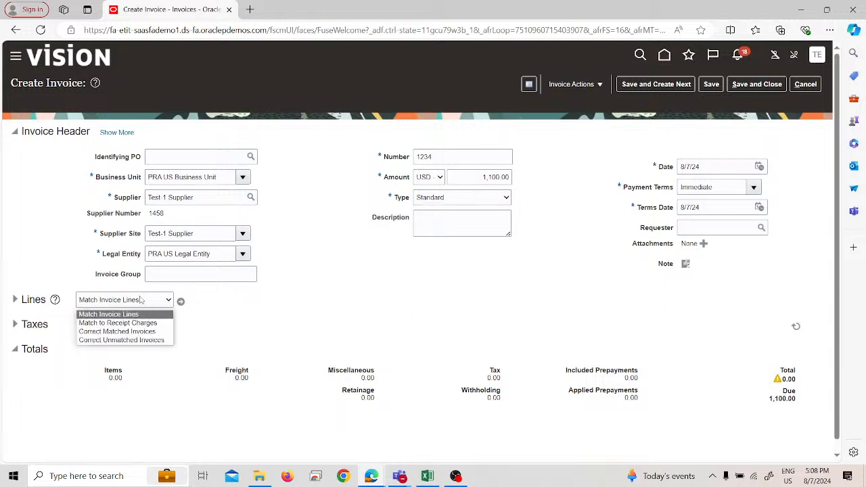
pyautogui.click(210, 318)
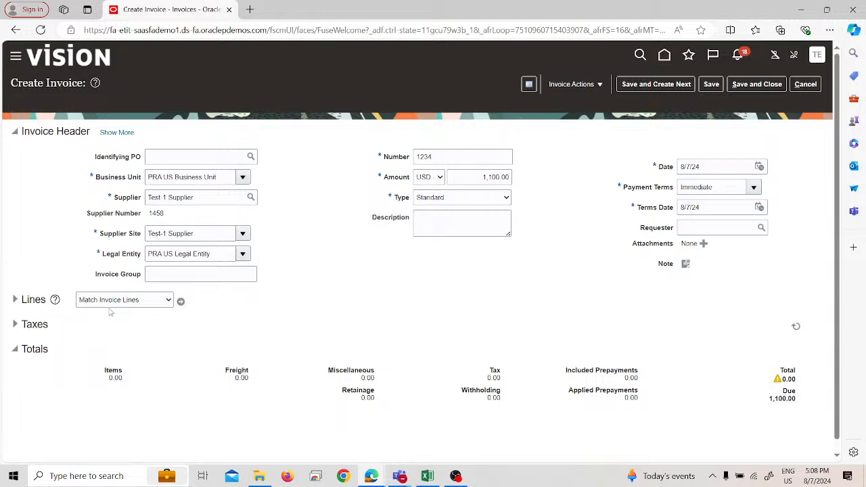
pyautogui.click(15, 299)
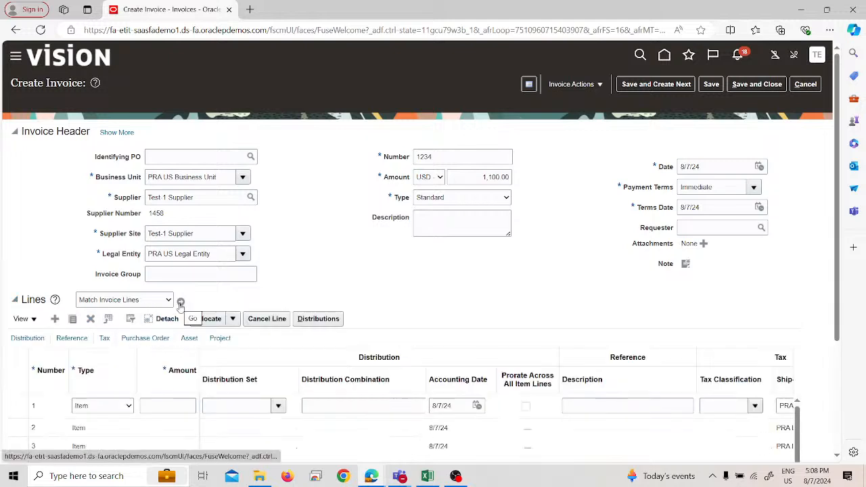
pyautogui.scroll(-3, 408, 273)
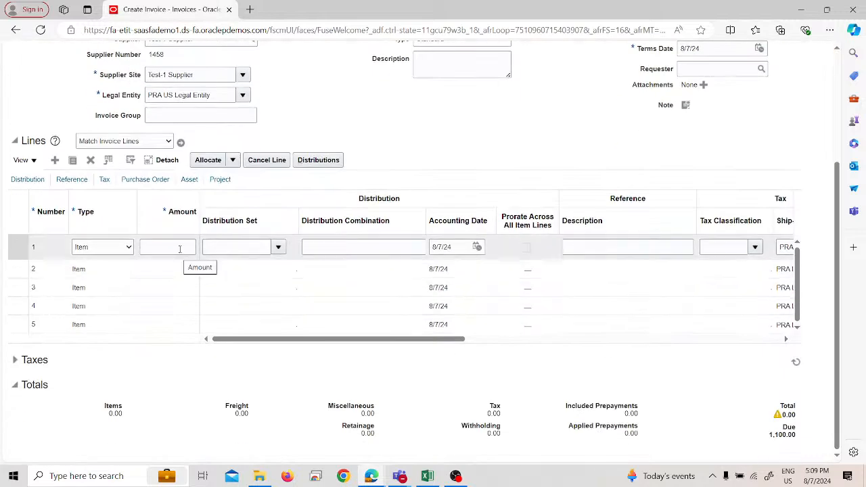
pyautogui.click(179, 249)
pyautogui.write('500')
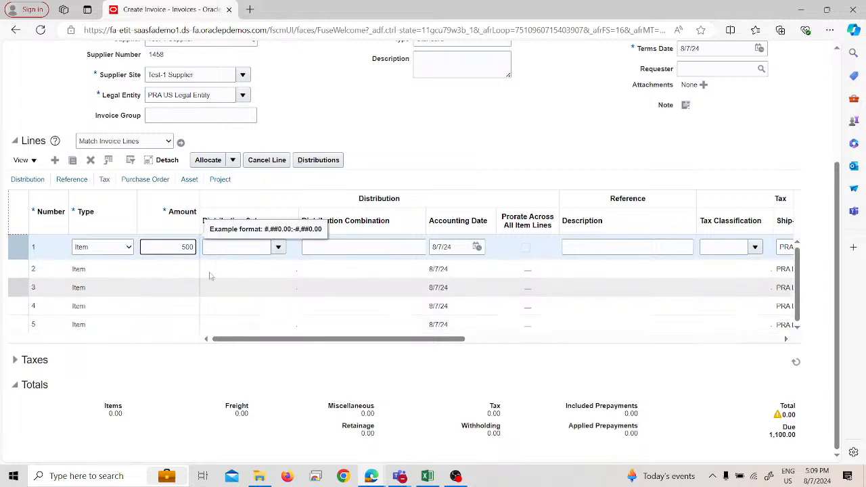
pyautogui.click(238, 247)
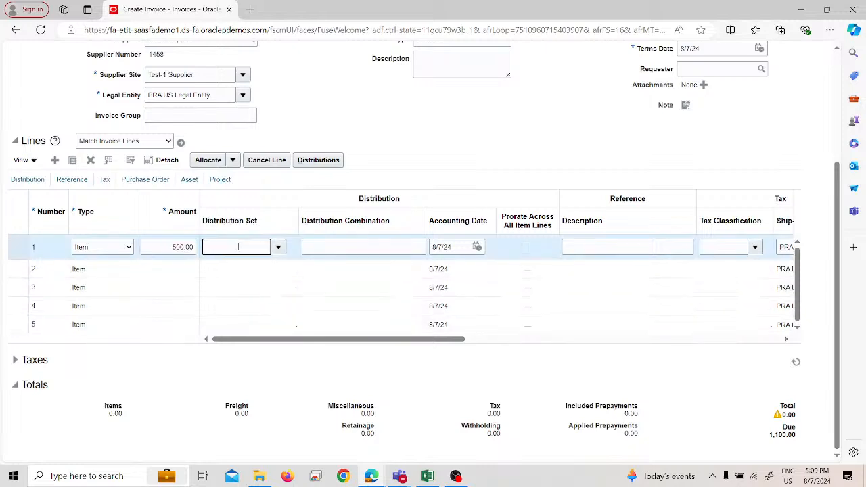
pyautogui.write('rent')
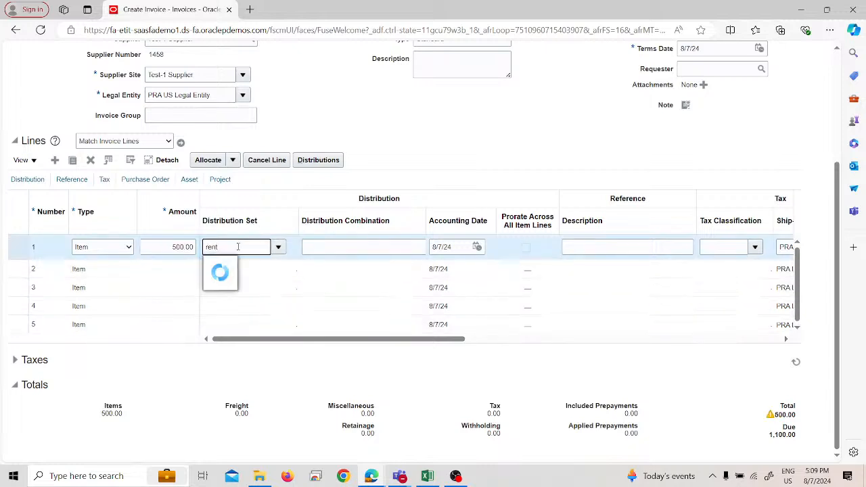
pyautogui.click(235, 262)
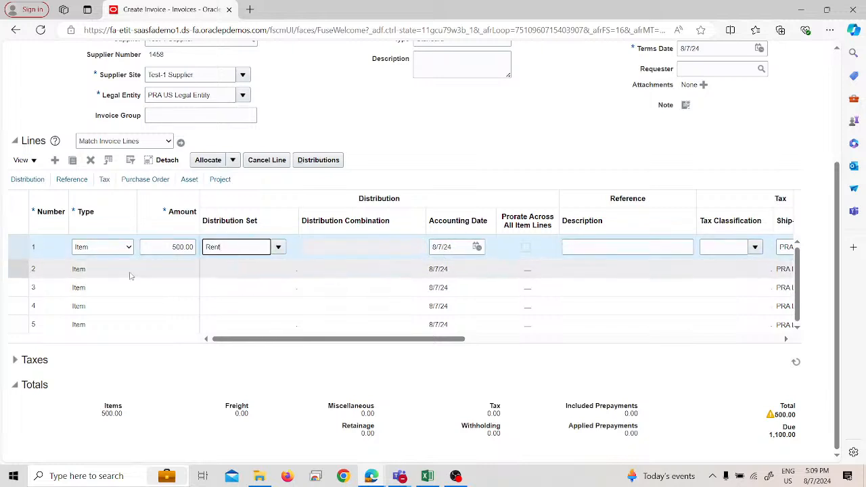
# Step: Give invoice line 2 an amount of 500 with the Expense distribution set, and open its distributions
pyautogui.click(165, 268)
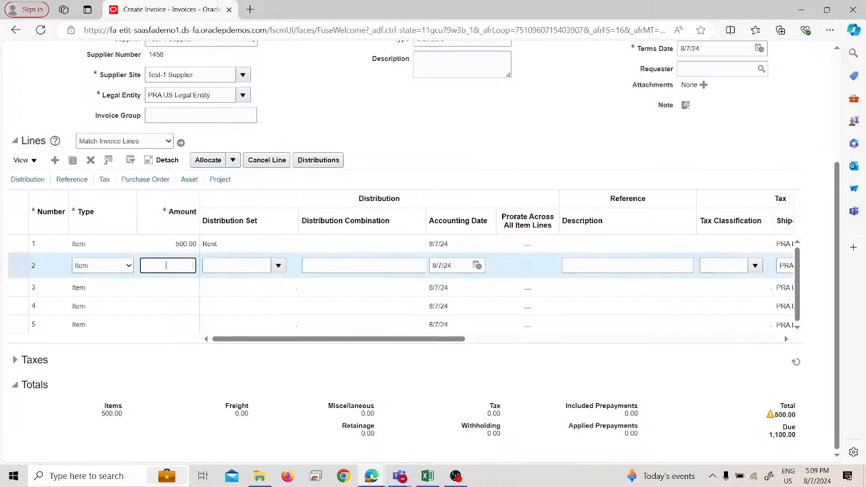
pyautogui.write('500')
pyautogui.press('Tab')
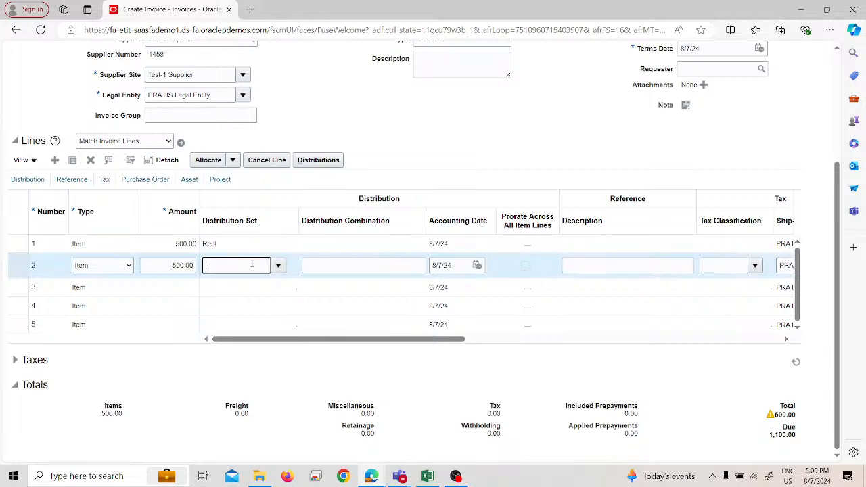
pyautogui.click(278, 266)
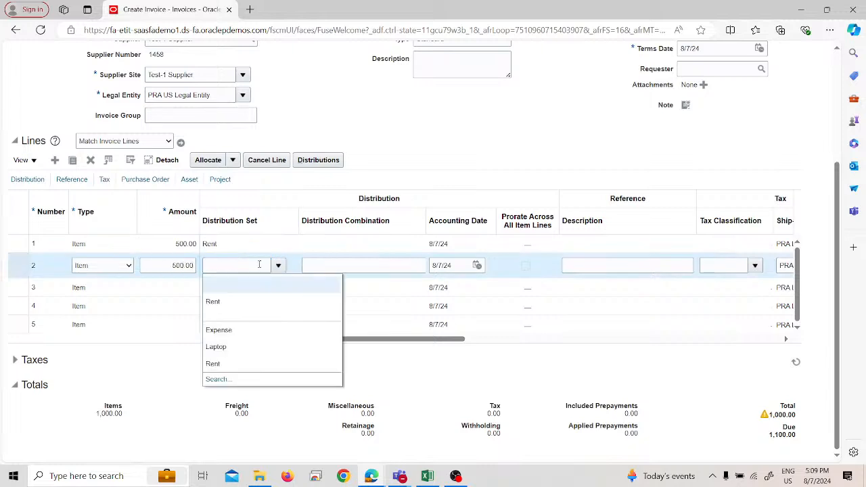
pyautogui.click(231, 329)
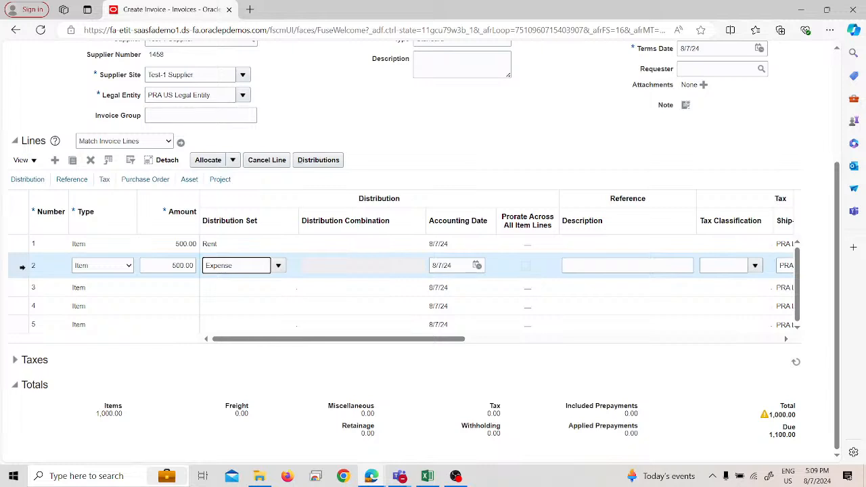
pyautogui.press('Tab')
pyautogui.click(299, 161)
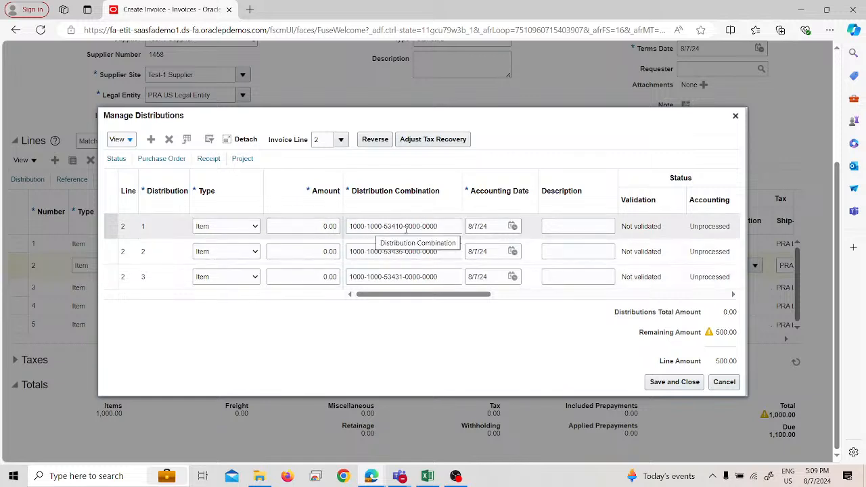
# Step: Set the three distributions of invoice line 2 to 400, 50 and 50, and save them
pyautogui.click(313, 225)
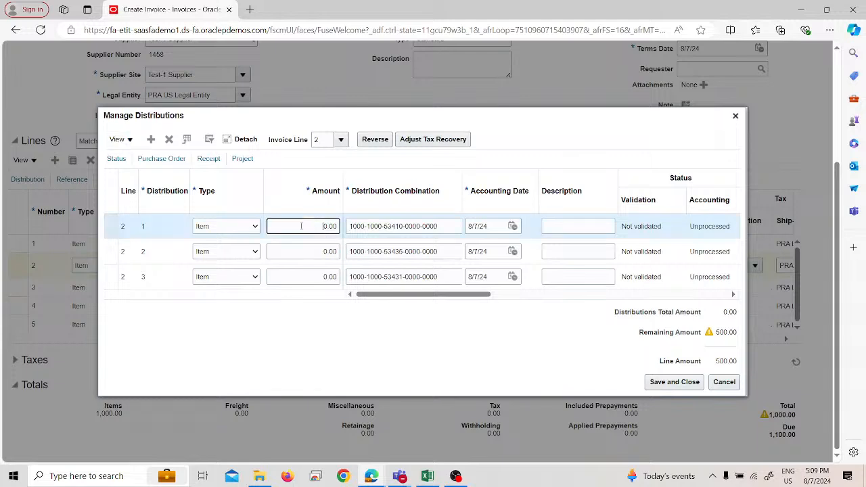
pyautogui.write('40')
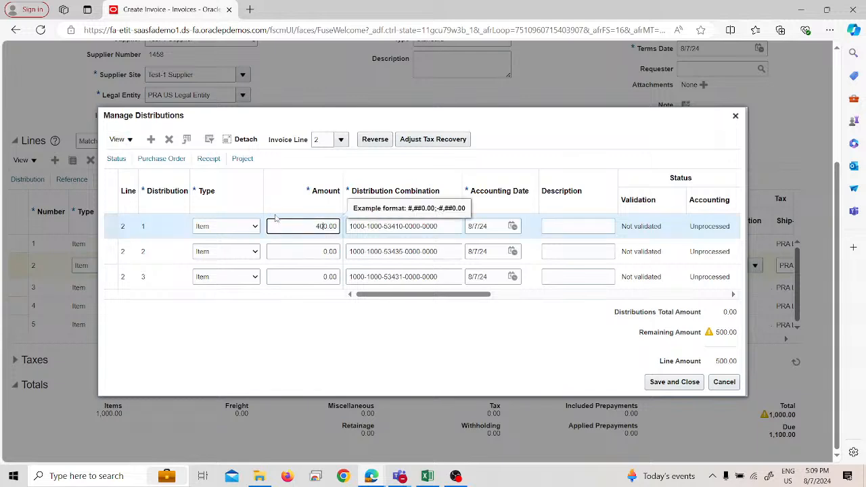
pyautogui.click(318, 251)
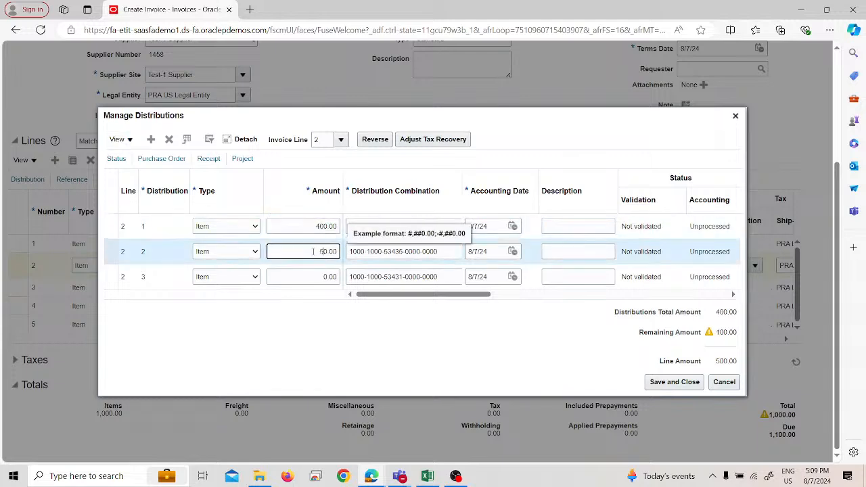
pyautogui.write('5')
pyautogui.click(319, 278)
pyautogui.write('5')
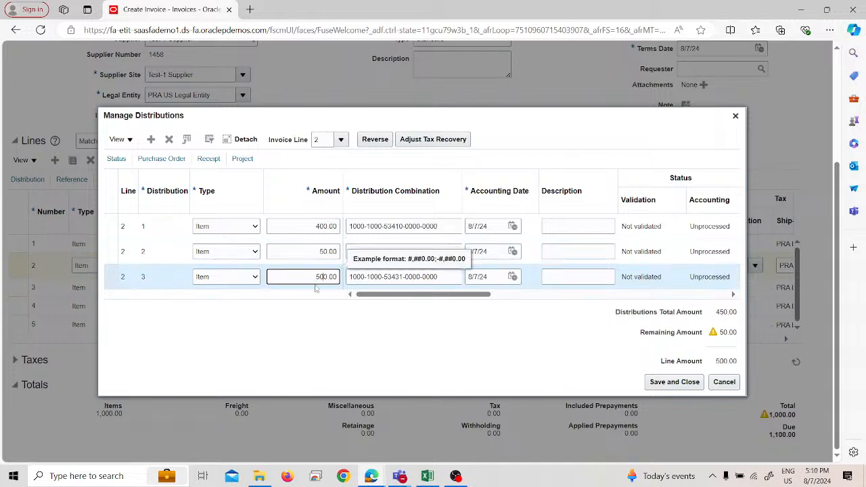
pyautogui.click(341, 342)
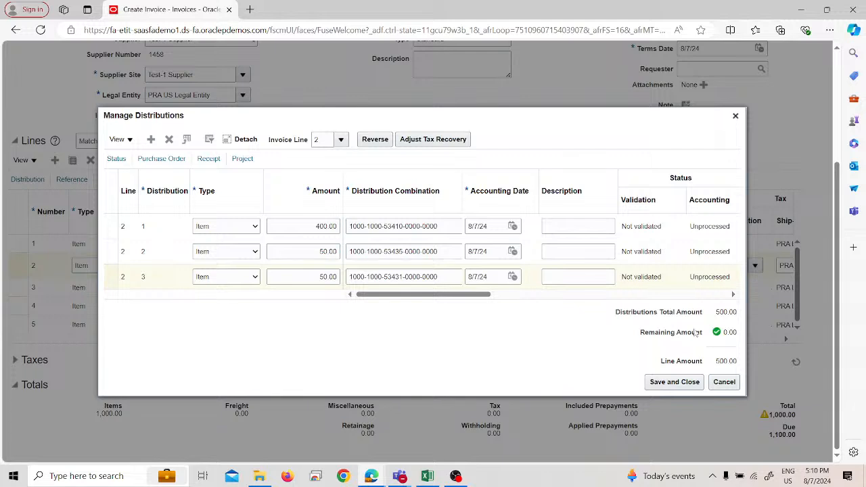
pyautogui.click(693, 384)
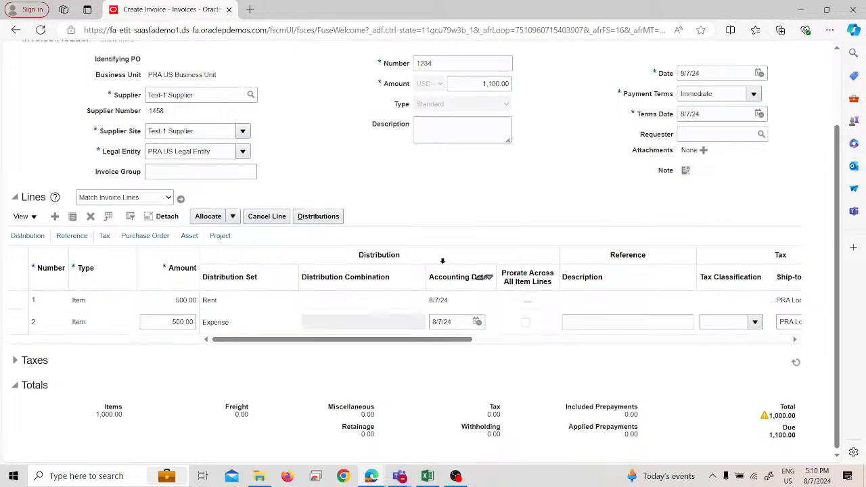
# Step: Validate the invoice
pyautogui.scroll(2, 450, 253)
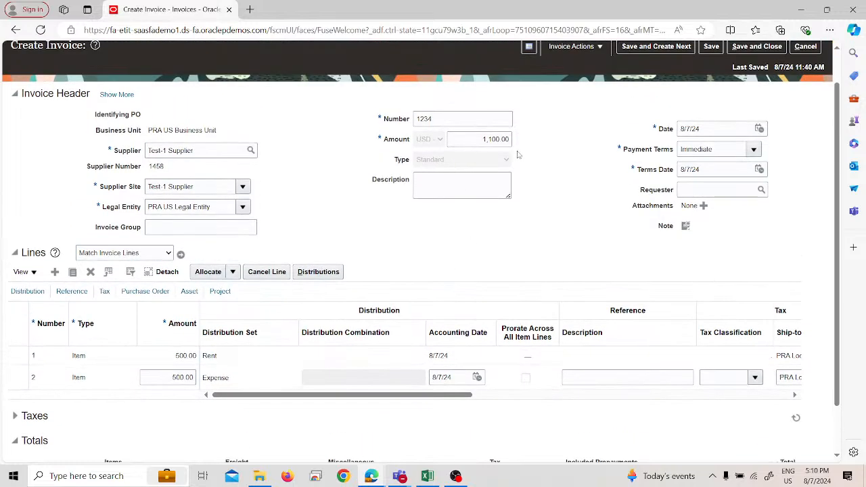
pyautogui.click(565, 47)
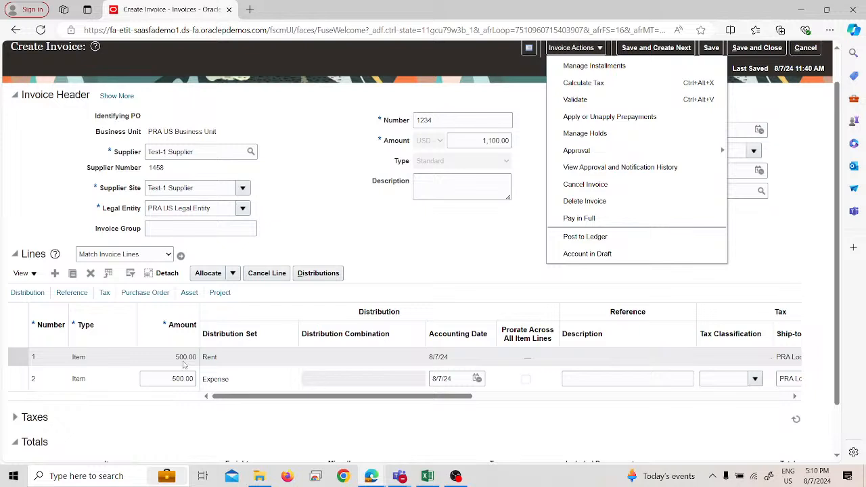
pyautogui.click(606, 99)
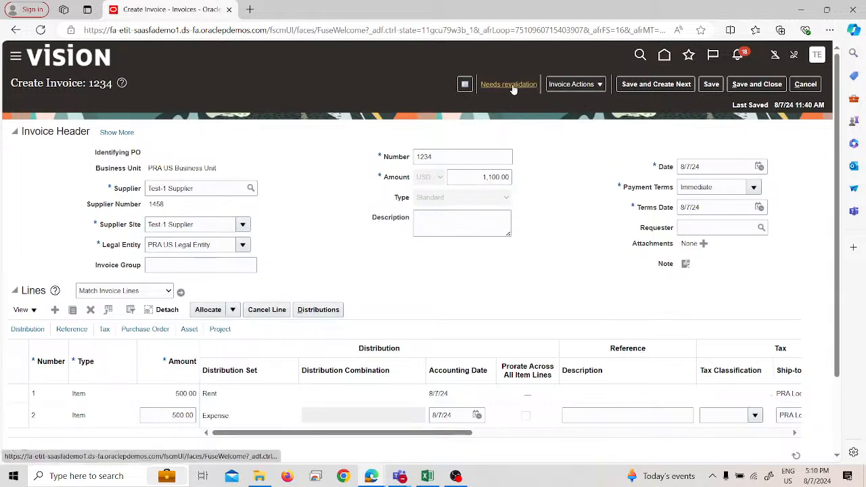
# Step: Examine the invoice's validation summary and the details of its line variance hold
pyautogui.click(514, 88)
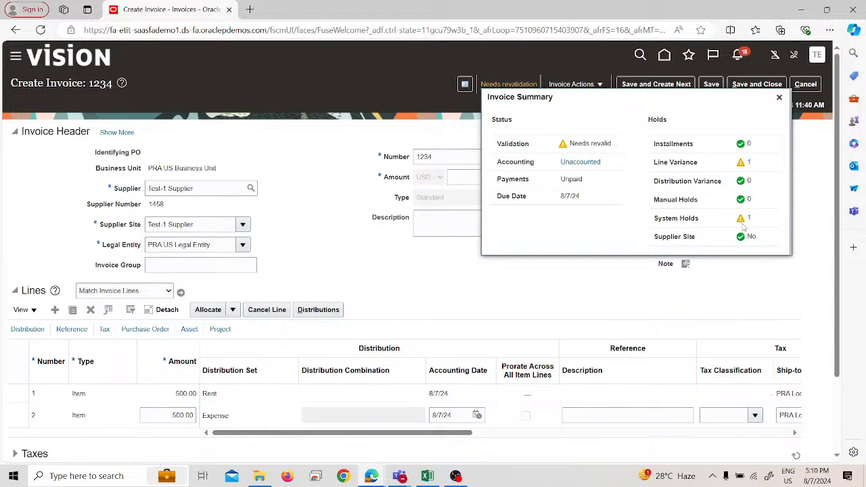
pyautogui.click(751, 163)
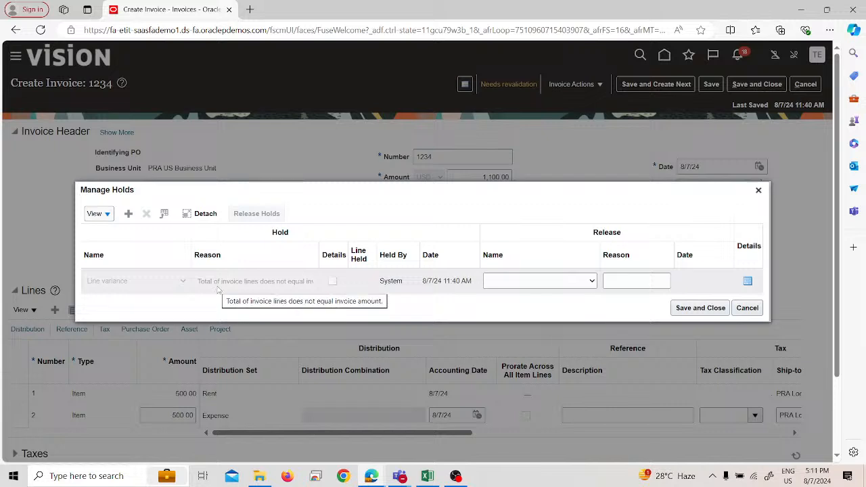
pyautogui.click(759, 191)
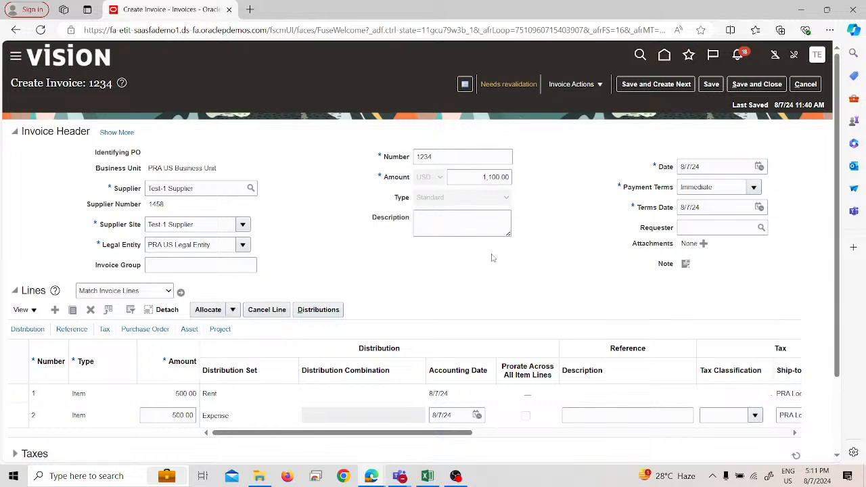
# Step: Add invoice line 3 with an amount of 100, and set the payment terms to PRA Net 45
pyautogui.scroll(-3, 485, 286)
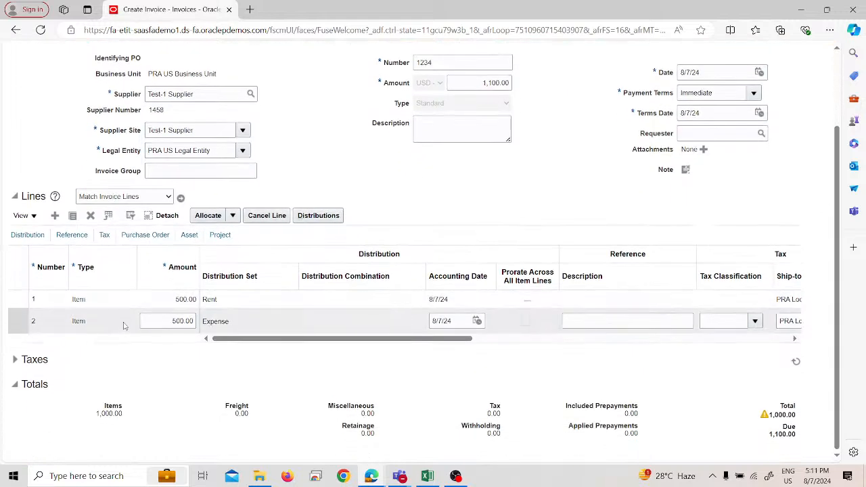
pyautogui.click(55, 215)
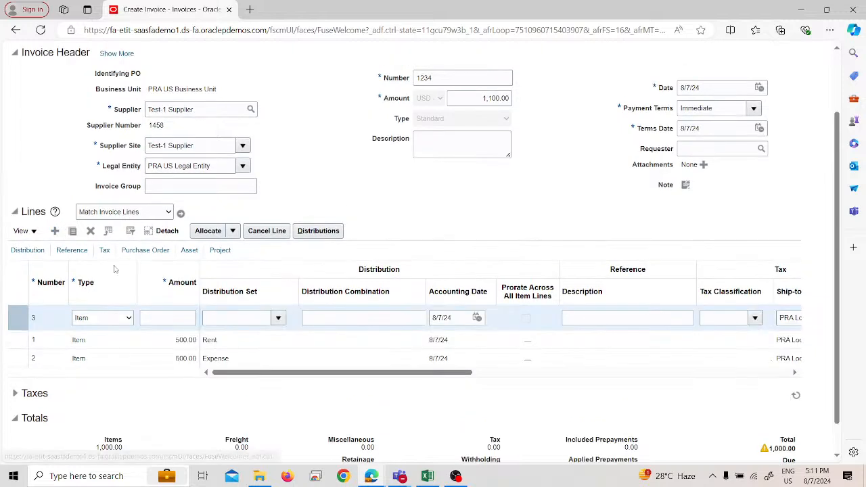
pyautogui.click(183, 301)
pyautogui.write('100')
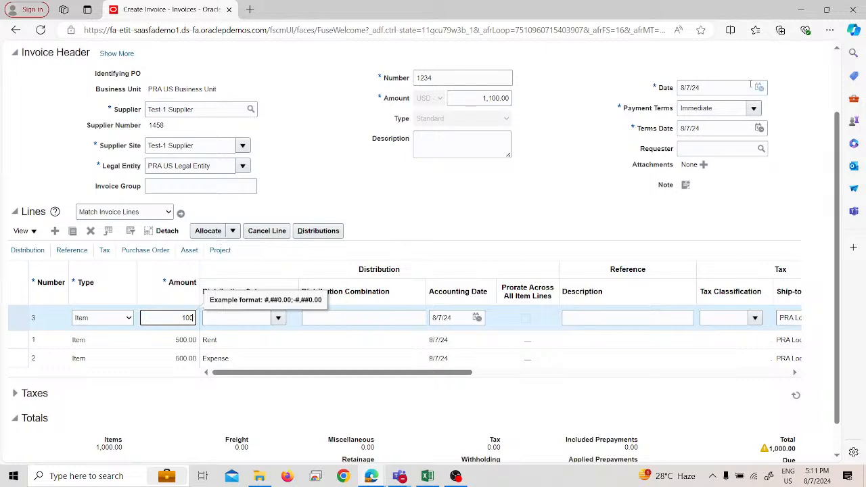
pyautogui.click(751, 107)
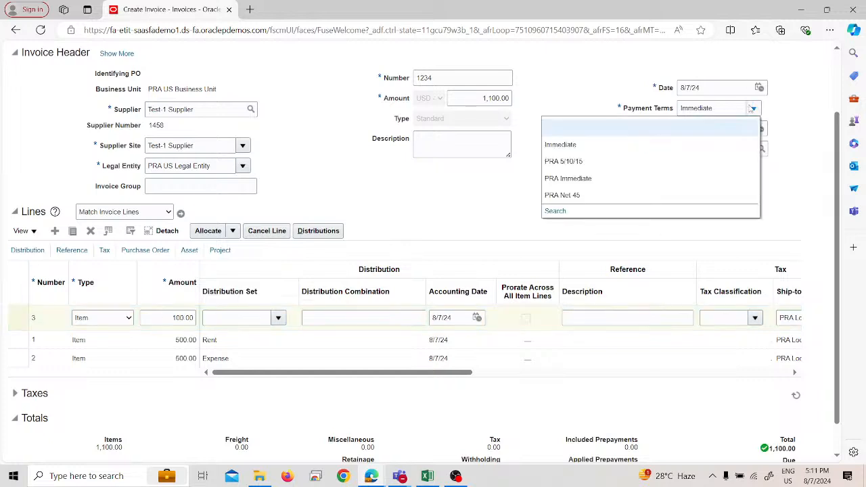
pyautogui.click(581, 194)
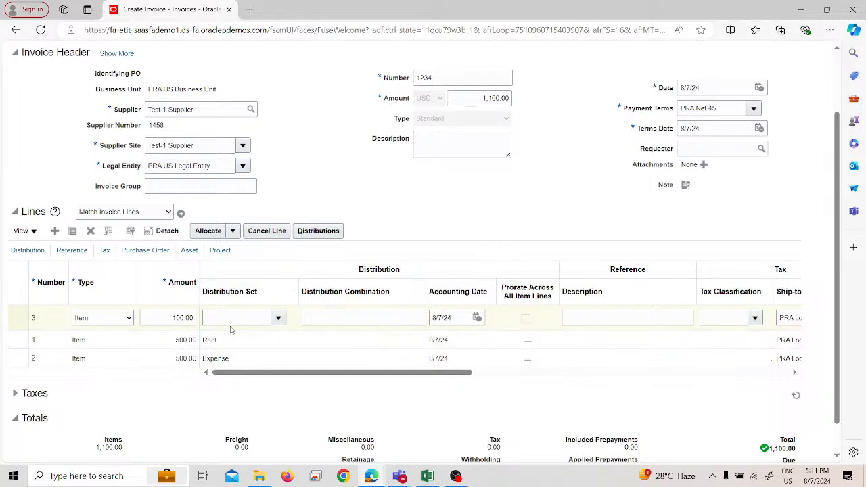
# Step: Leave line 3's distribution set empty and widen the Distribution Combination column of the invoice lines
pyautogui.click(278, 318)
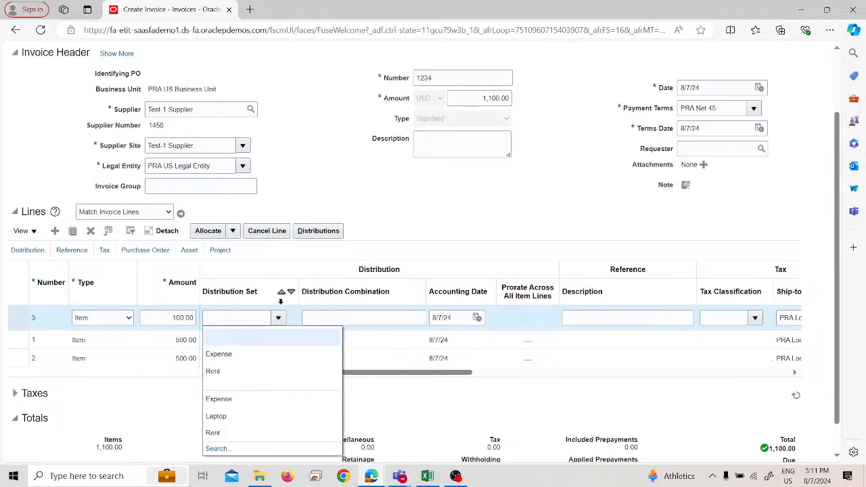
pyautogui.click(440, 236)
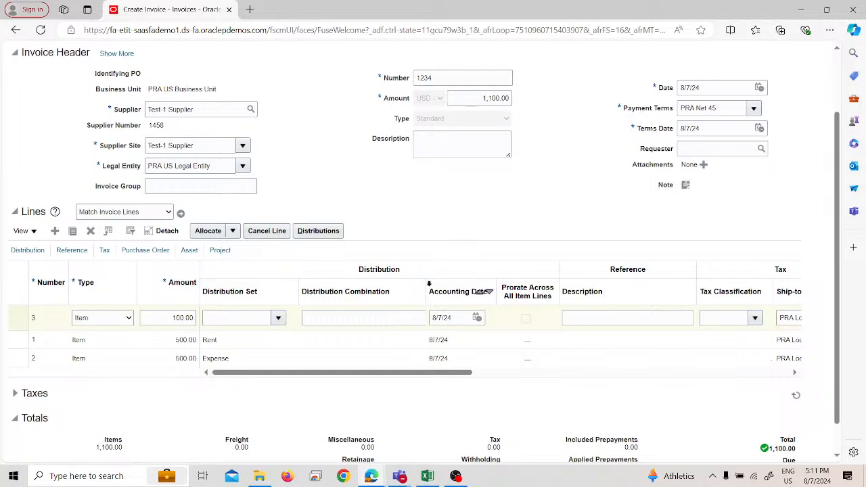
pyautogui.moveTo(428, 285); pyautogui.dragTo(457, 290)
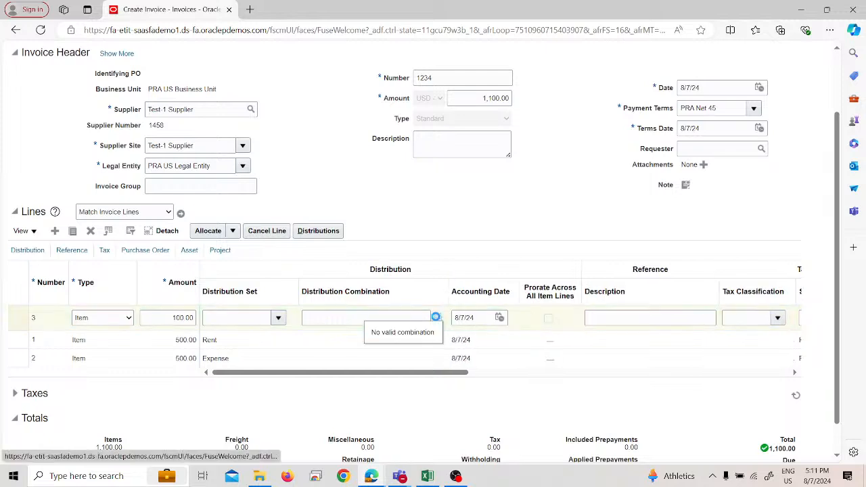
pyautogui.click(436, 317)
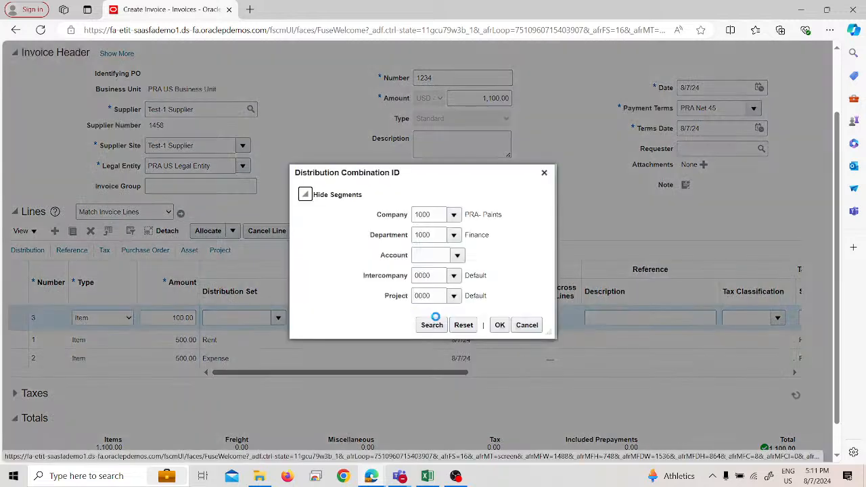
pyautogui.click(457, 256)
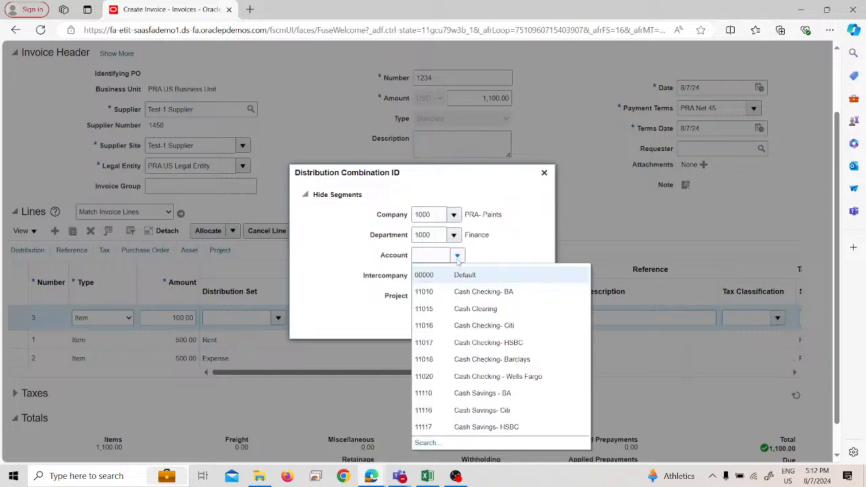
pyautogui.click(436, 442)
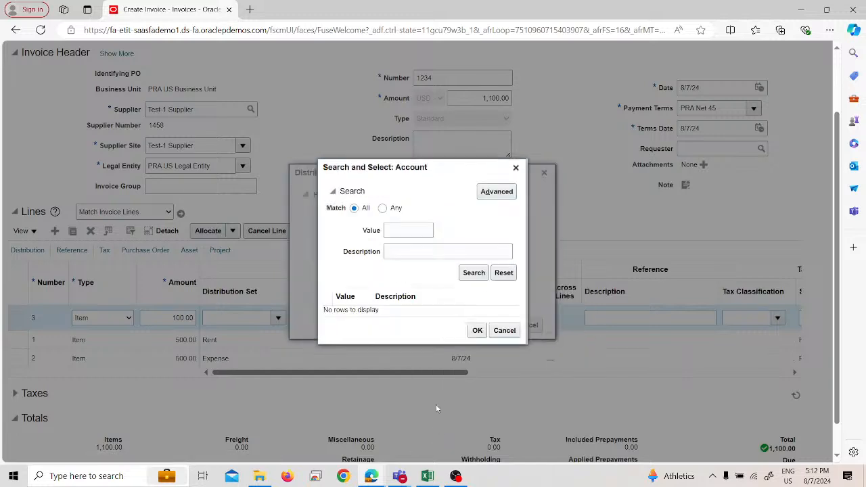
pyautogui.click(497, 192)
pyautogui.click(409, 251)
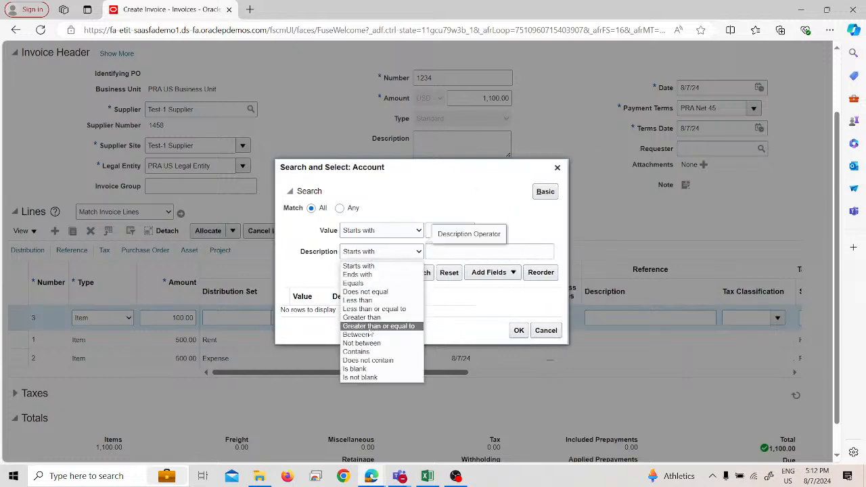
pyautogui.click(370, 352)
pyautogui.click(451, 250)
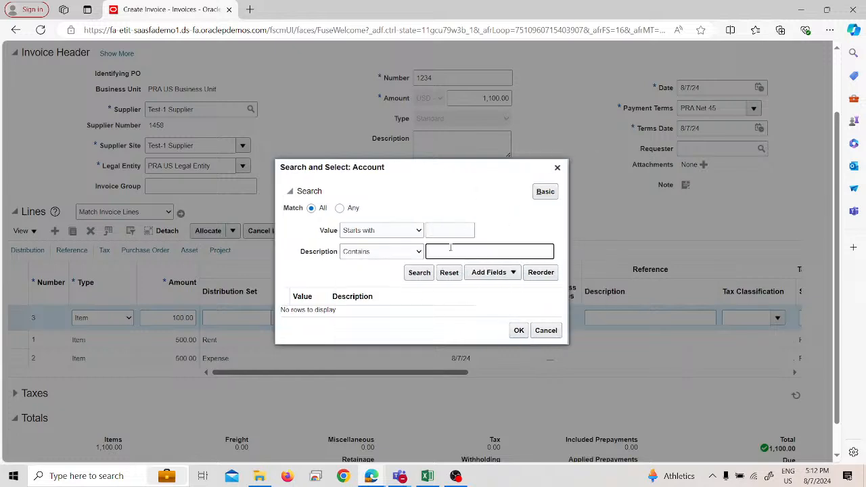
pyautogui.write('expense')
pyautogui.press('Return')
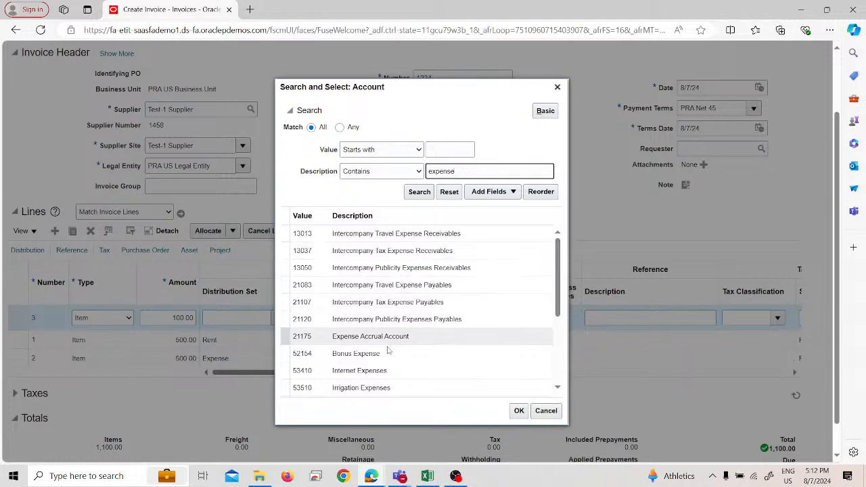
pyautogui.scroll(-3, 392, 325)
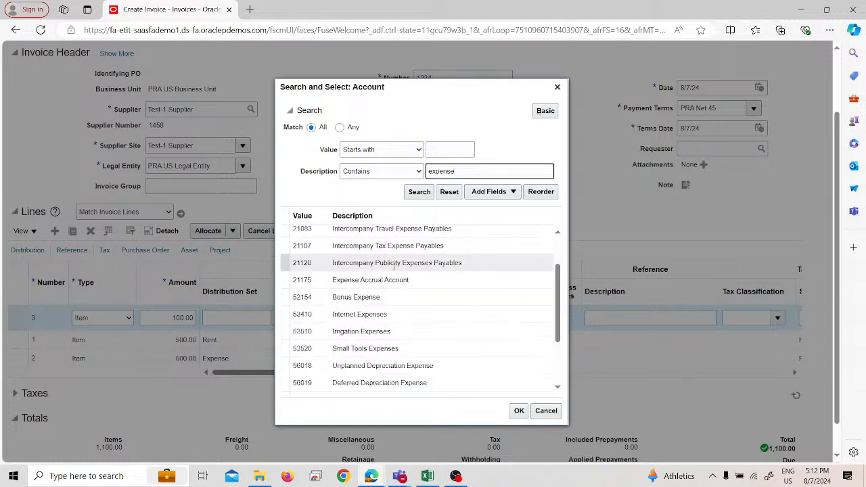
pyautogui.click(400, 292)
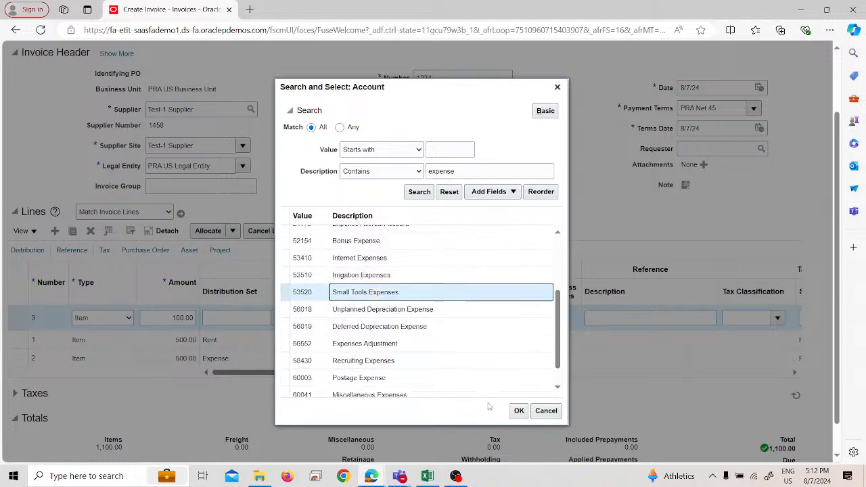
pyautogui.click(546, 411)
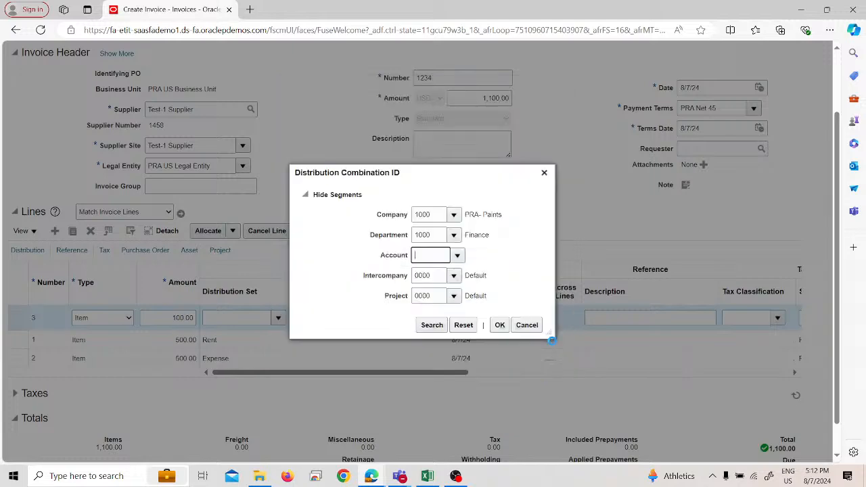
pyautogui.click(500, 325)
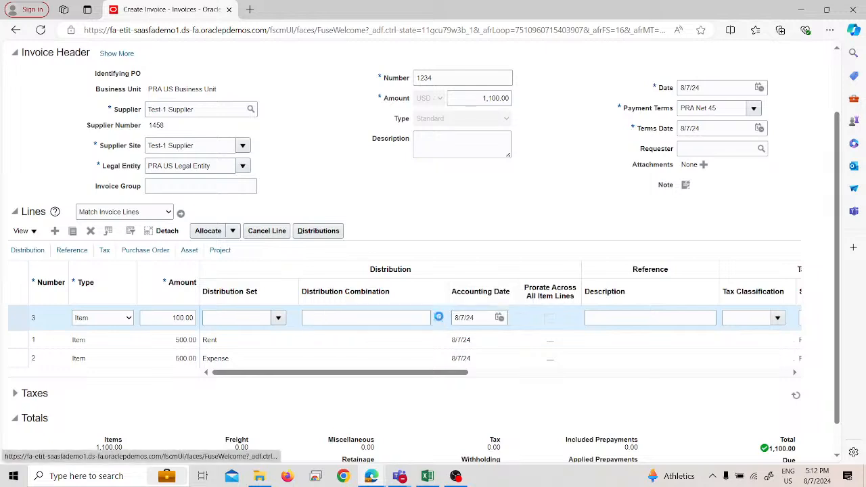
# Step: For line 3's distribution combination, run an advanced account search for descriptions containing "expenses"
pyautogui.click(438, 318)
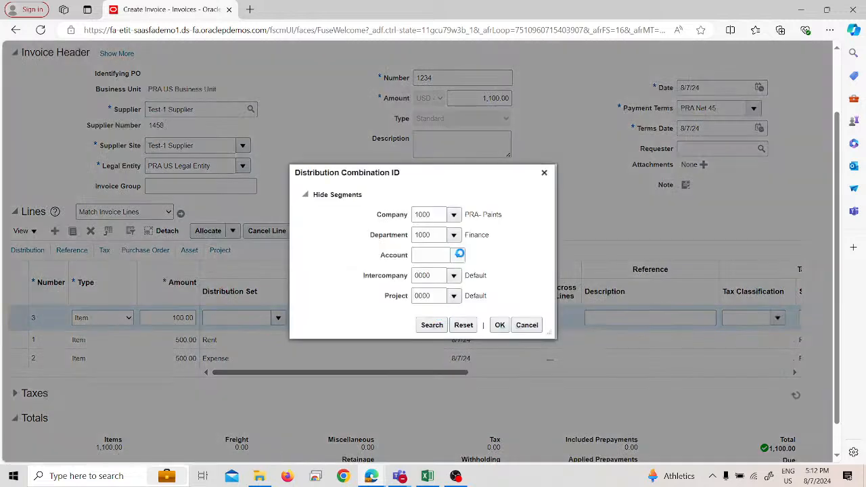
pyautogui.click(458, 256)
pyautogui.click(427, 442)
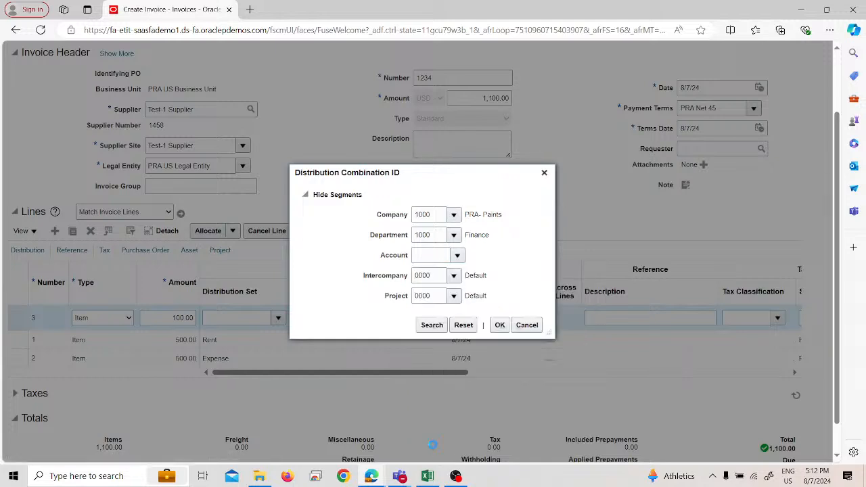
pyautogui.click(496, 195)
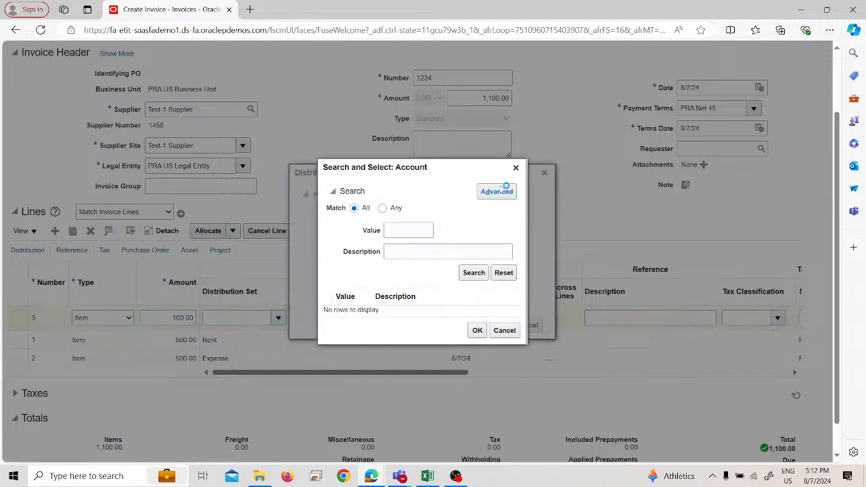
pyautogui.click(382, 251)
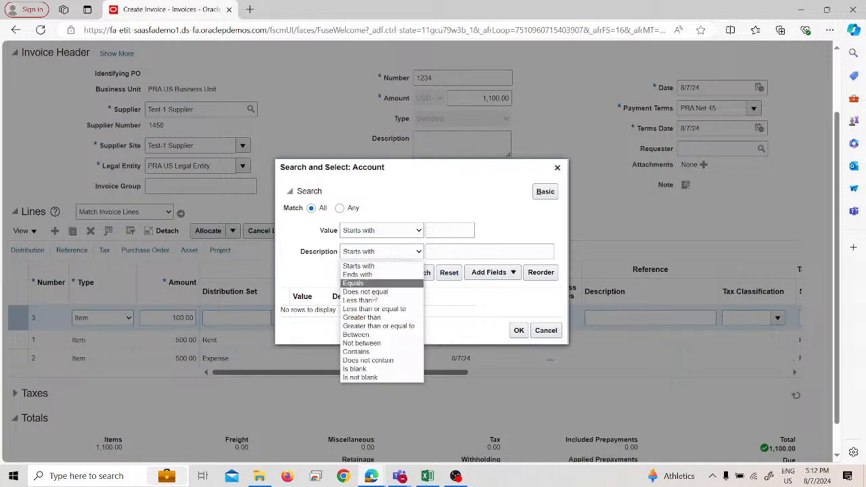
pyautogui.click(368, 353)
pyautogui.click(472, 251)
pyautogui.write('e')
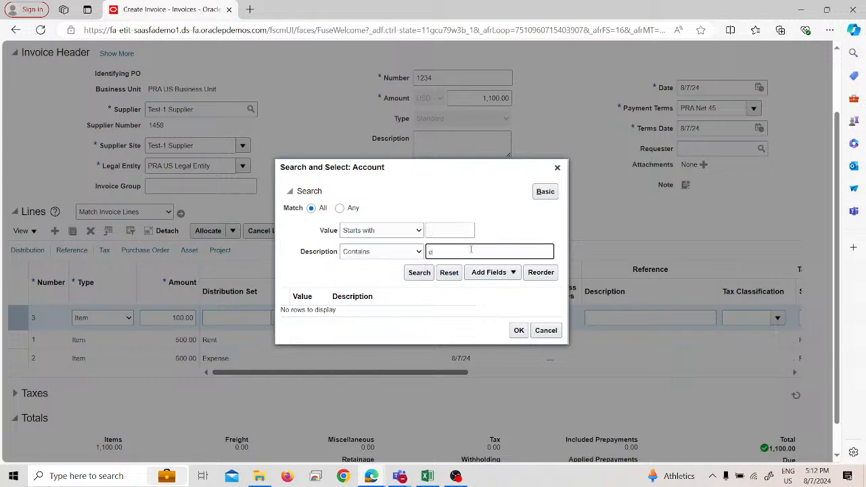
pyautogui.write('xpenses')
pyautogui.press('Return')
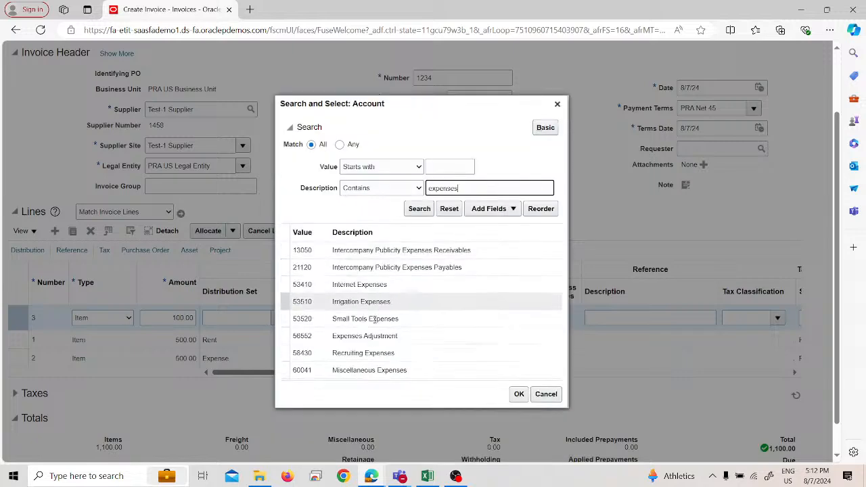
pyautogui.scroll(-1, 378, 343)
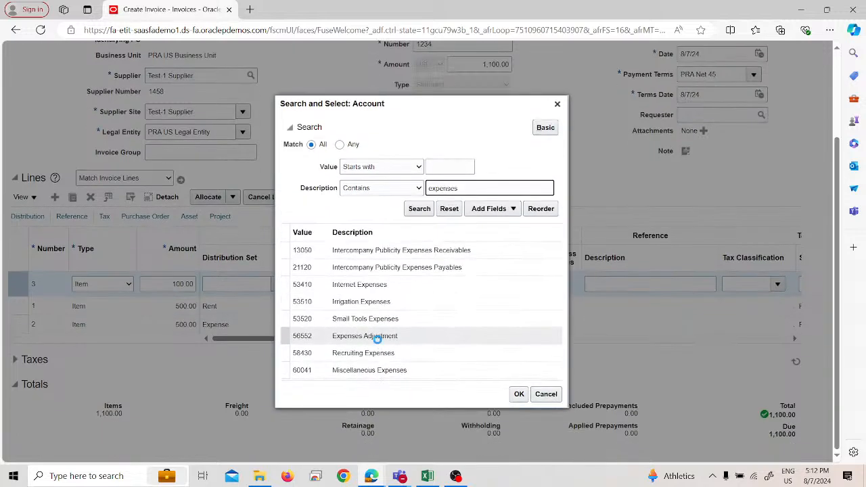
pyautogui.click(373, 318)
pyautogui.click(516, 394)
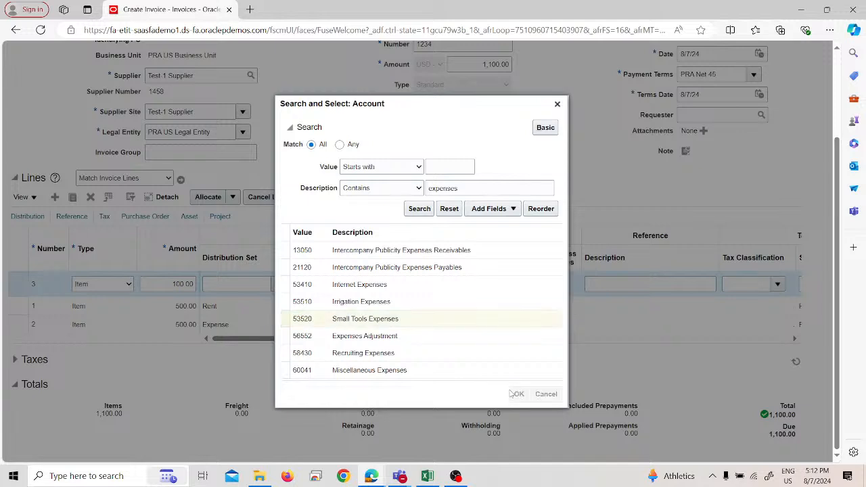
pyautogui.click(500, 325)
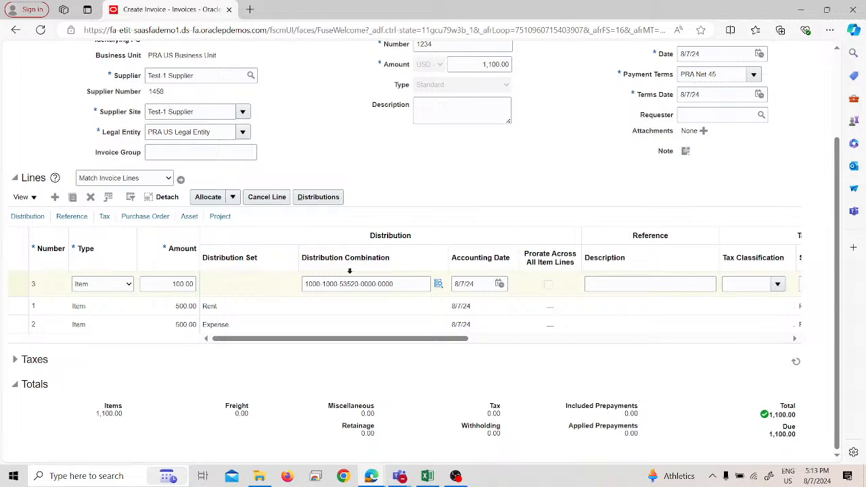
# Step: Open the distributions of invoice line 3 and set the first distribution's amount to 50
pyautogui.click(11, 286)
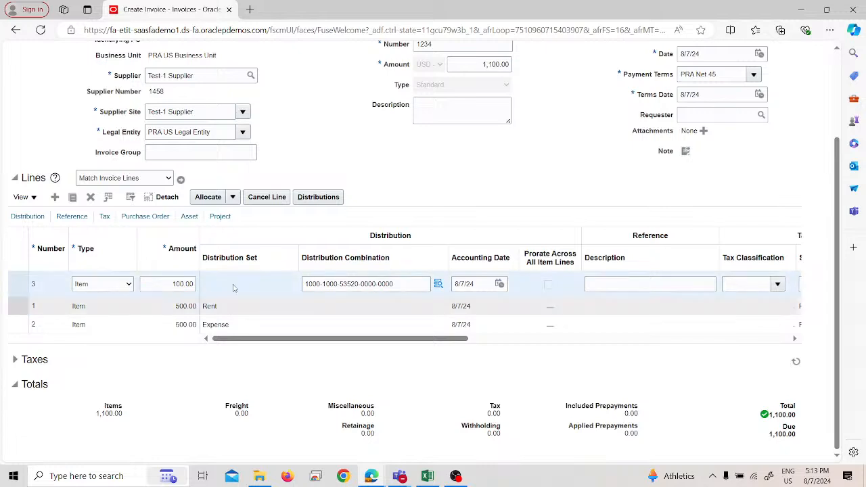
pyautogui.click(329, 197)
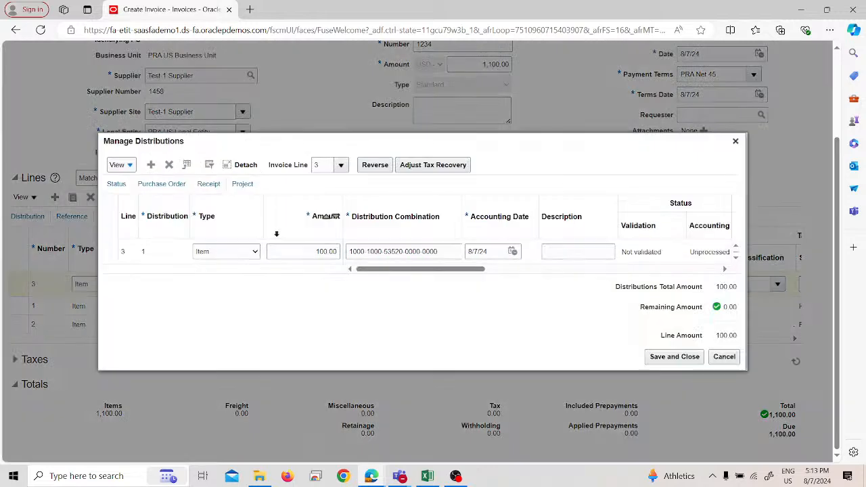
pyautogui.click(322, 251)
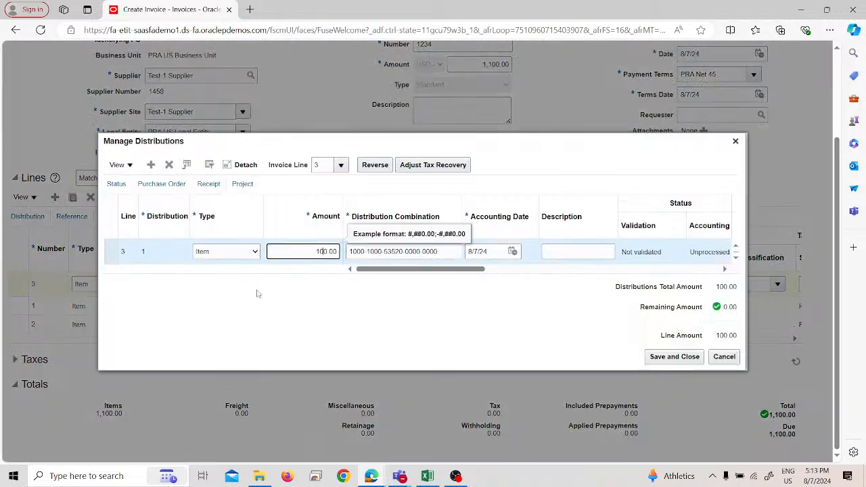
pyautogui.press('BackSpace')
pyautogui.press('BackSpace')
pyautogui.write('50')
pyautogui.click(233, 296)
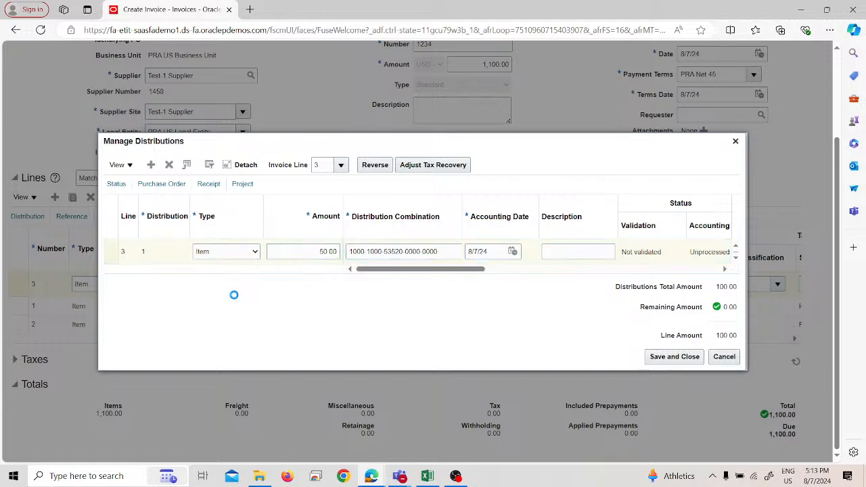
# Step: Add a second distribution to invoice line 3 with an amount of 50
pyautogui.click(151, 165)
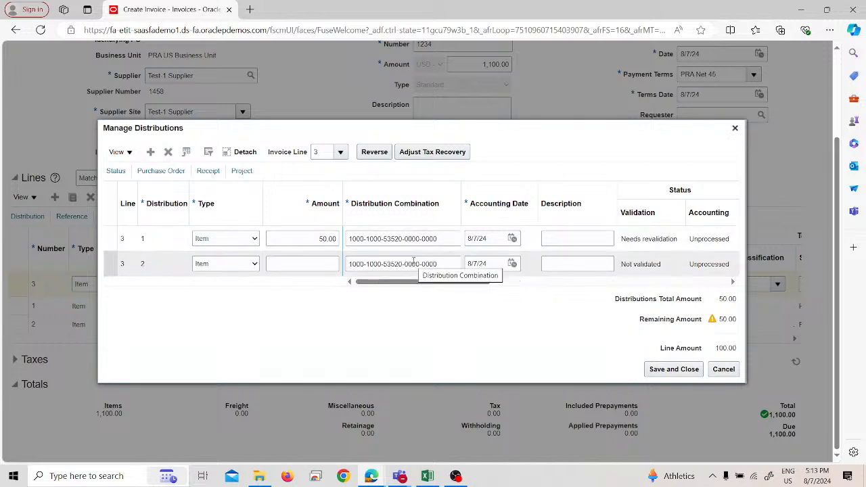
pyautogui.click(297, 267)
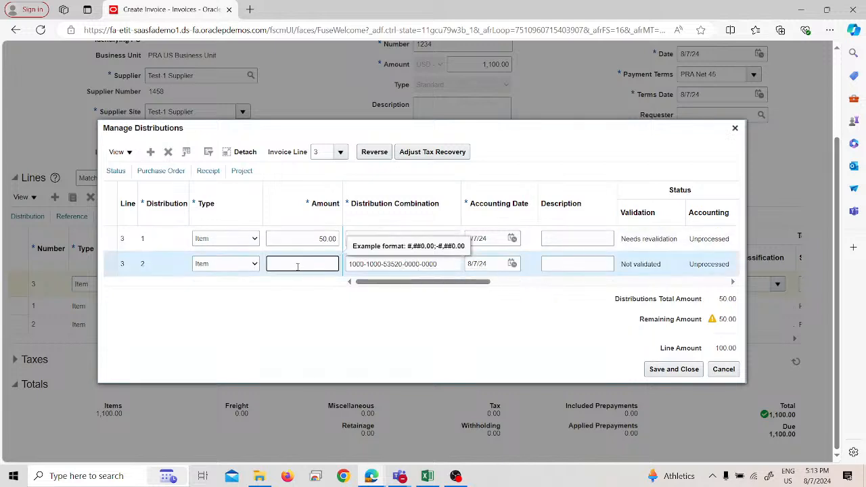
pyautogui.write('50')
pyautogui.click(414, 321)
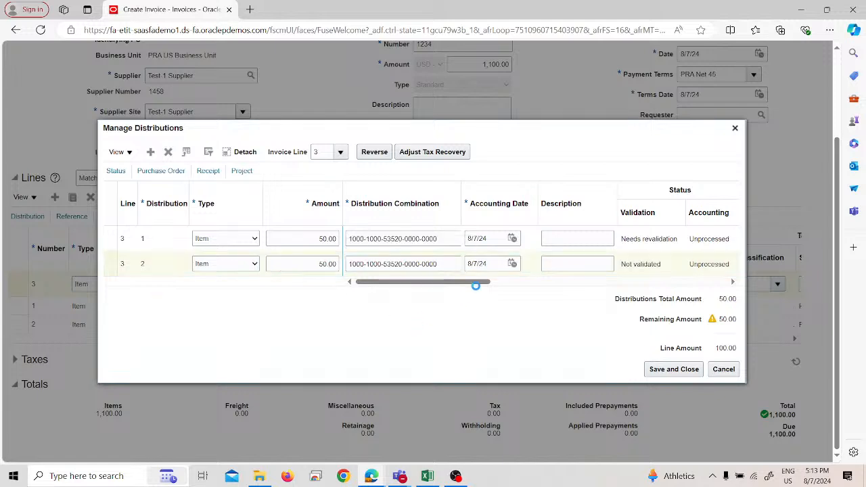
# Step: Widen the Distribution Combination column and open the account search for the second distribution's combination
pyautogui.moveTo(463, 203); pyautogui.dragTo(478, 203)
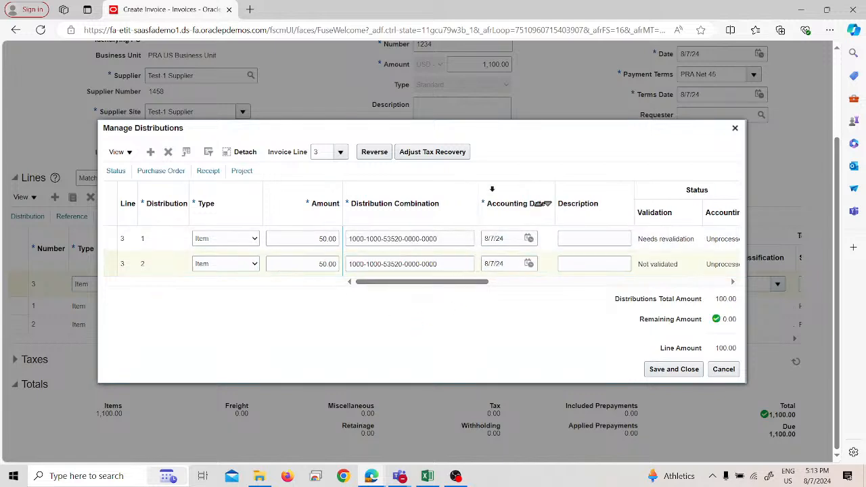
pyautogui.click(484, 192)
pyautogui.click(485, 263)
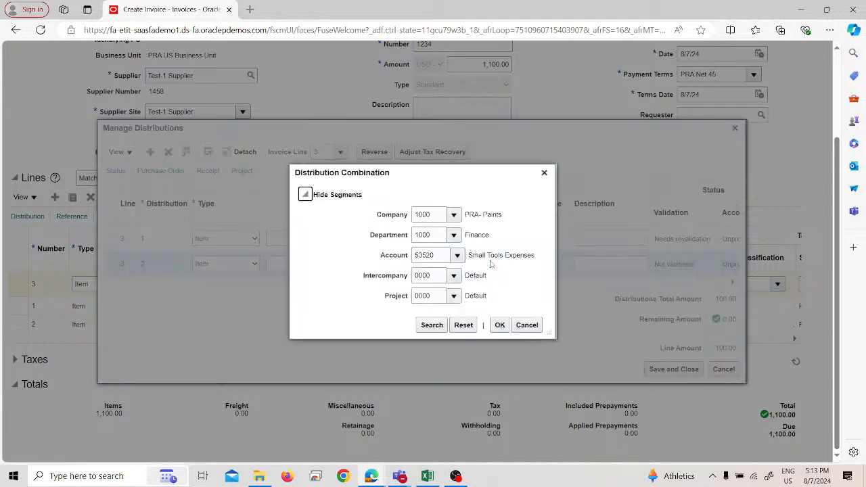
pyautogui.click(458, 255)
pyautogui.click(434, 440)
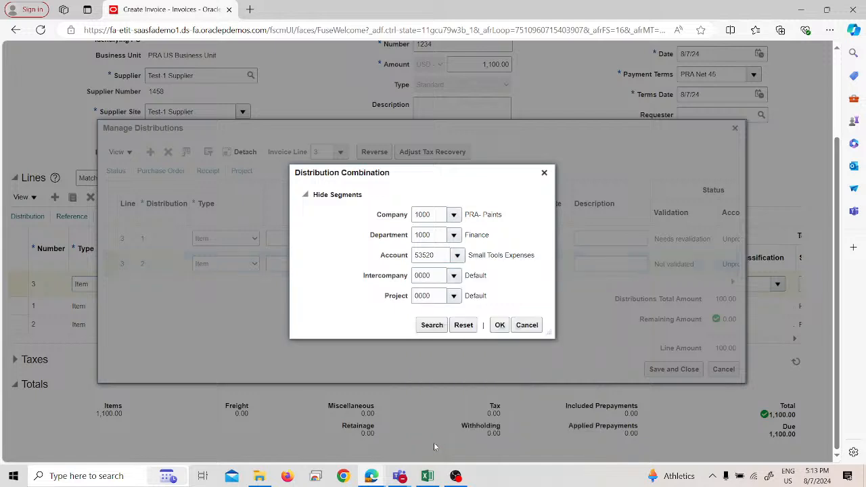
pyautogui.click(453, 276)
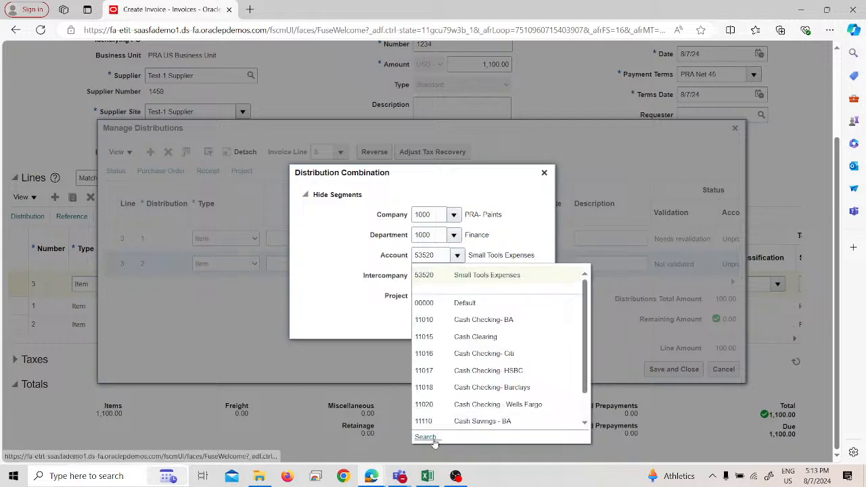
pyautogui.click(427, 437)
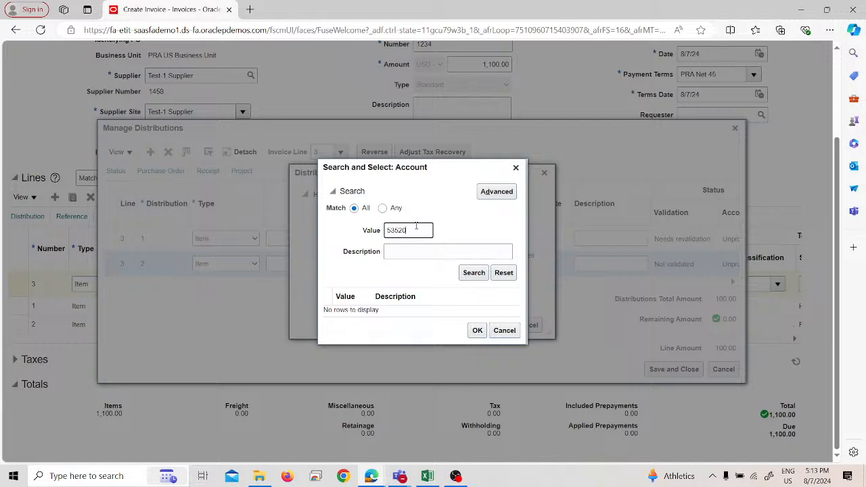
# Step: Clear the account value criterion and run an advanced search for account descriptions containing "postage"
pyautogui.doubleClick(417, 230)
pyautogui.press('BackSpace')
pyautogui.click(497, 193)
pyautogui.click(419, 252)
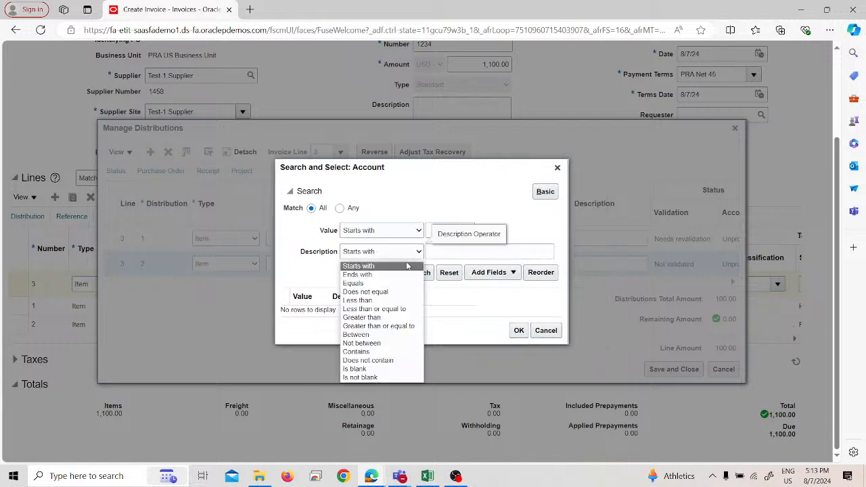
pyautogui.click(369, 351)
pyautogui.click(444, 251)
pyautogui.write('pos')
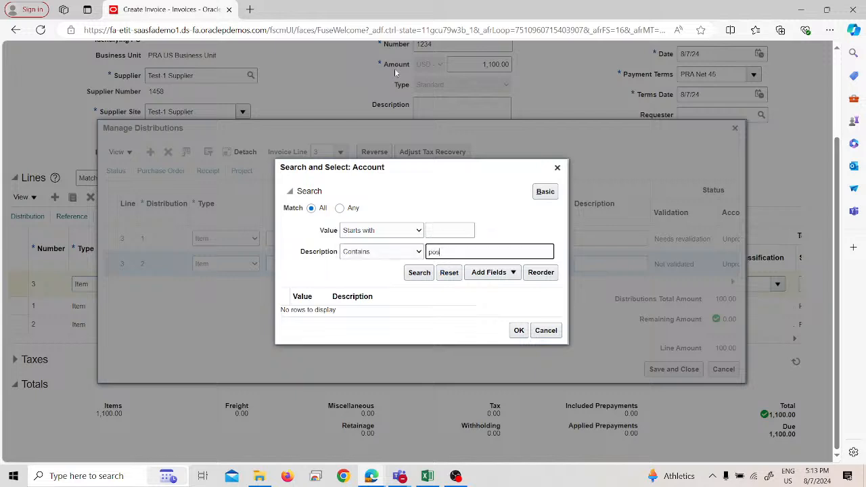
pyautogui.write('tage')
pyautogui.press('Return')
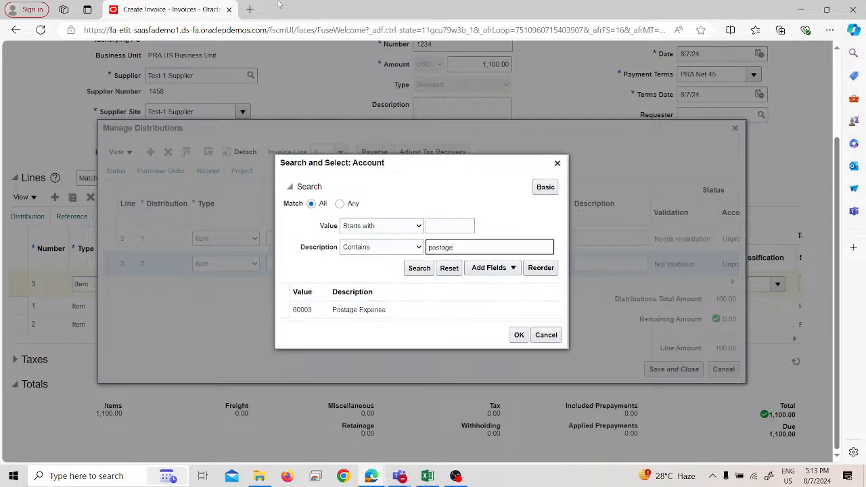
# Step: Assign account 60003 Postage Expense to the second distribution, and save and close line 3's distributions
pyautogui.click(474, 310)
pyautogui.click(519, 341)
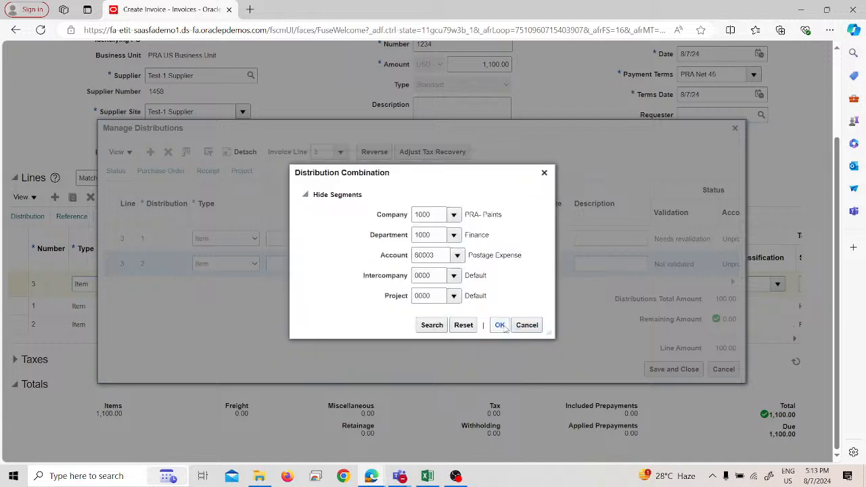
pyautogui.click(501, 325)
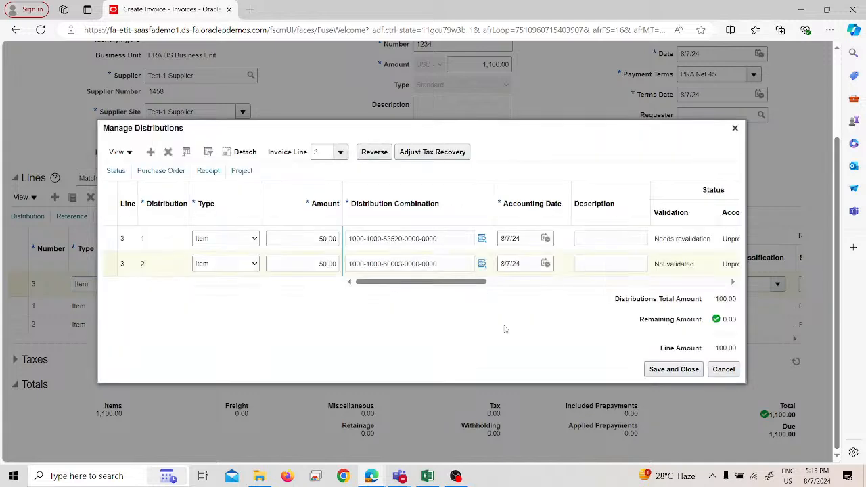
pyautogui.click(684, 371)
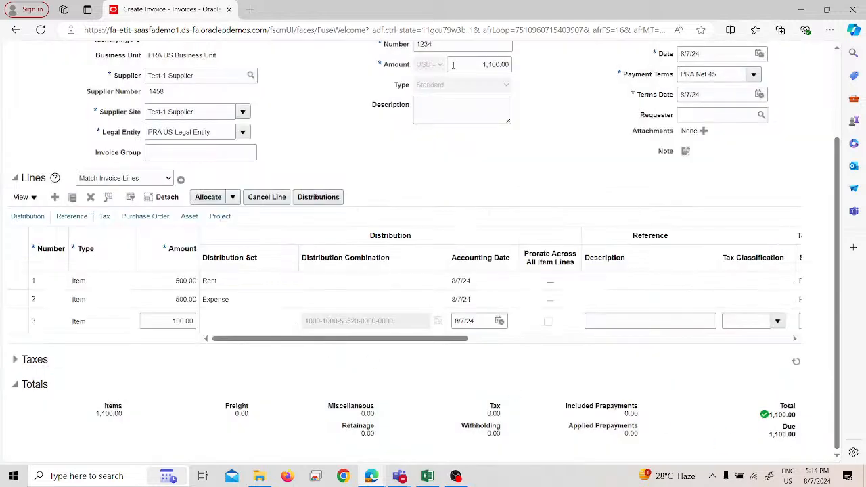
# Step: Validate invoice 1234 again with its third line in place
pyautogui.scroll(3, 485, 206)
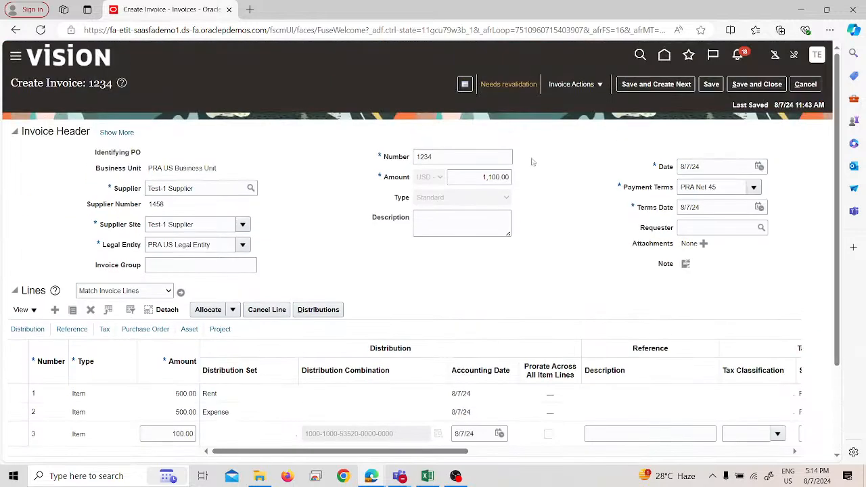
pyautogui.click(570, 84)
pyautogui.click(576, 138)
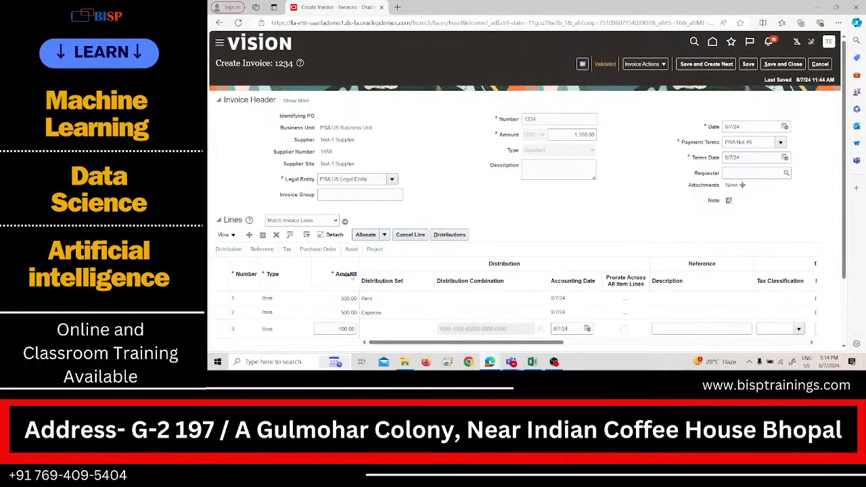
pyautogui.moveTo(490, 361)
pyautogui.click(536, 321)
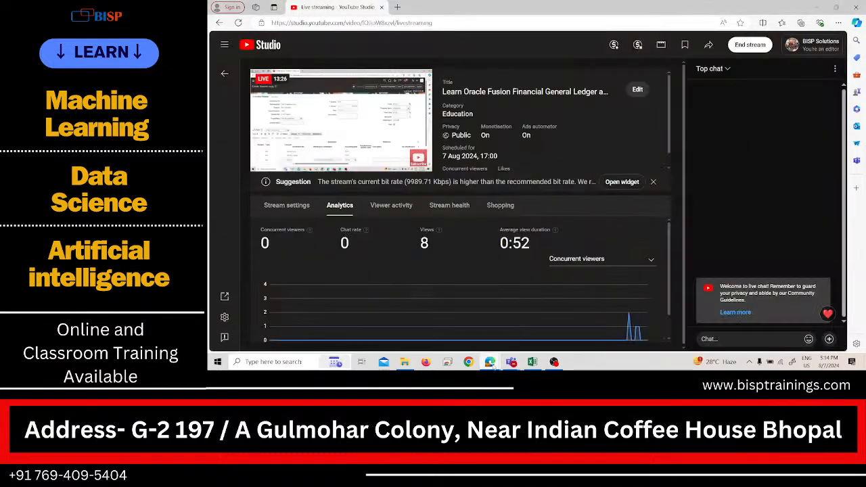
pyautogui.moveTo(489, 363)
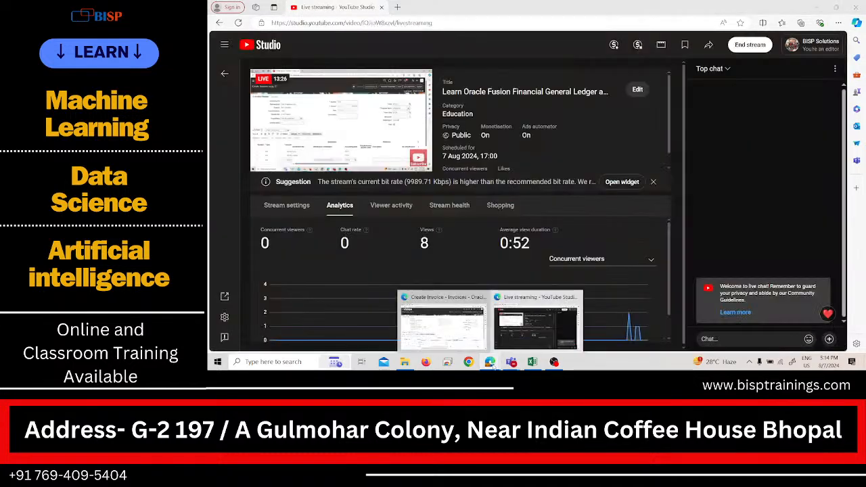
pyautogui.click(443, 321)
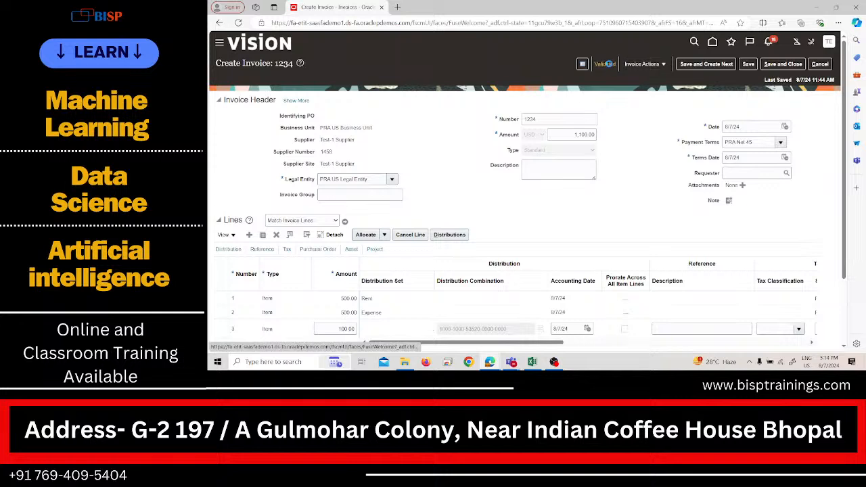
# Step: Examine the revalidated invoice's summary for its validation, accounting and payment statuses, due date and holds
pyautogui.click(608, 63)
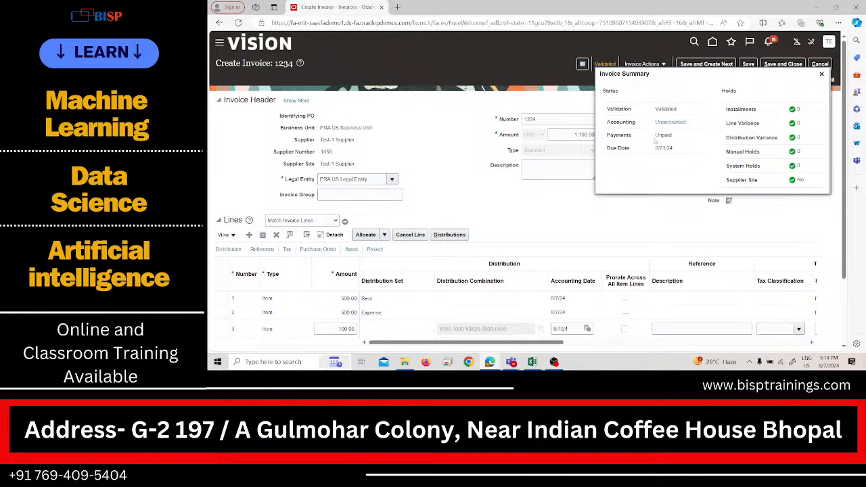
pyautogui.doubleClick(622, 210)
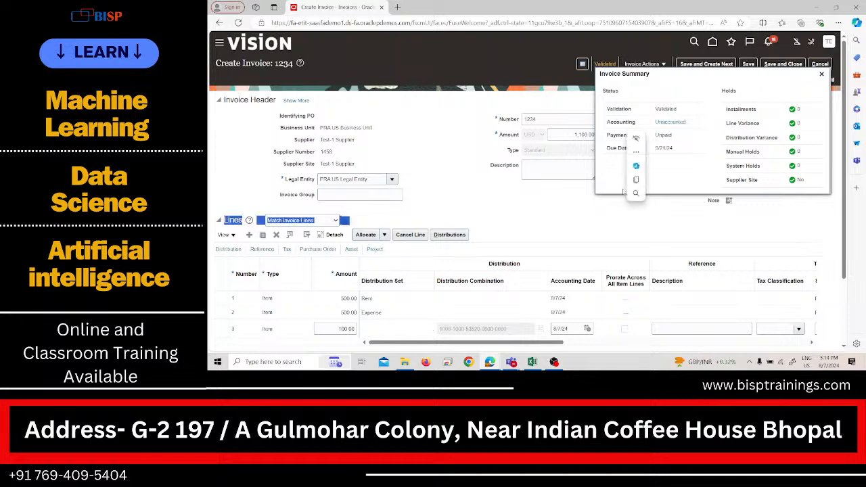
pyautogui.click(596, 233)
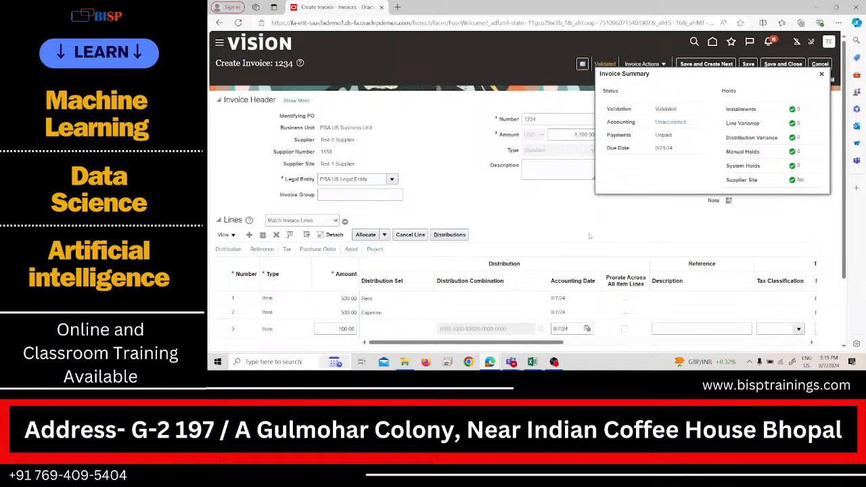
# Step: Close the invoice summary, post invoice 1234 to the ledger, and review its accounting lines
pyautogui.click(822, 74)
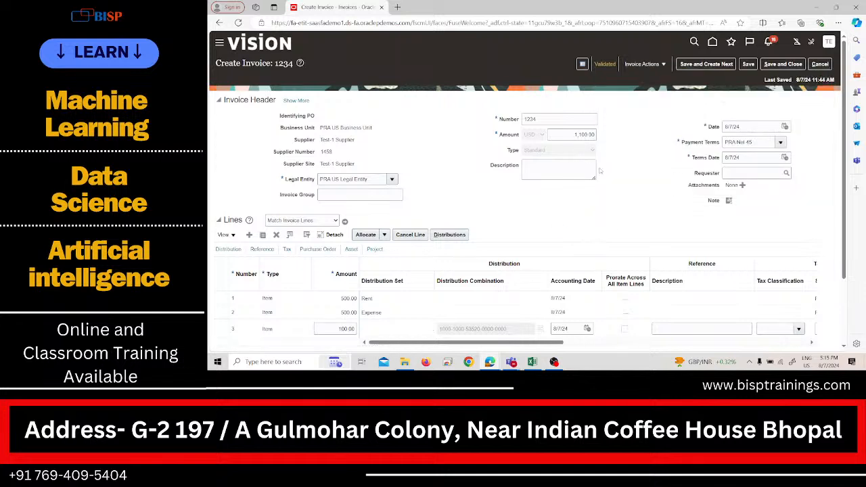
pyautogui.click(657, 63)
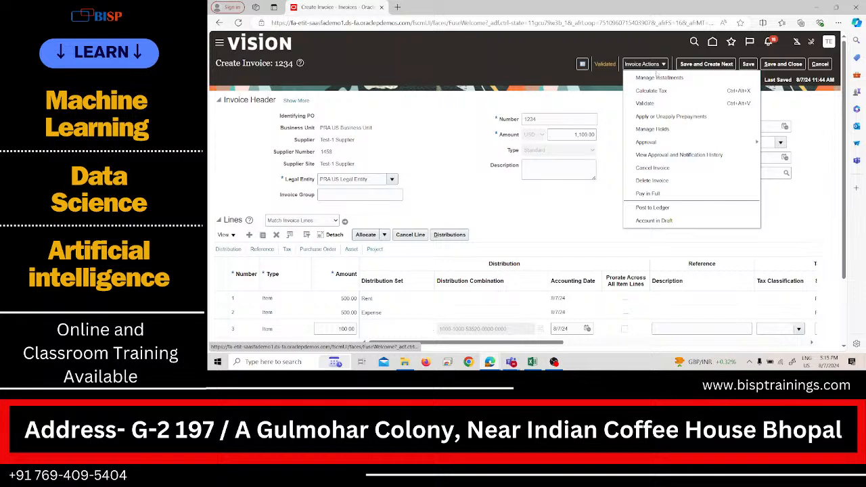
pyautogui.click(653, 208)
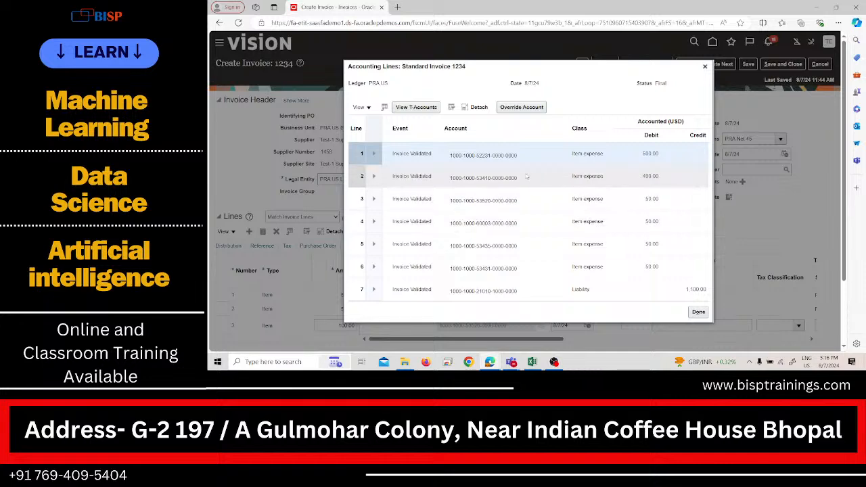
pyautogui.scroll(-1, 535, 176)
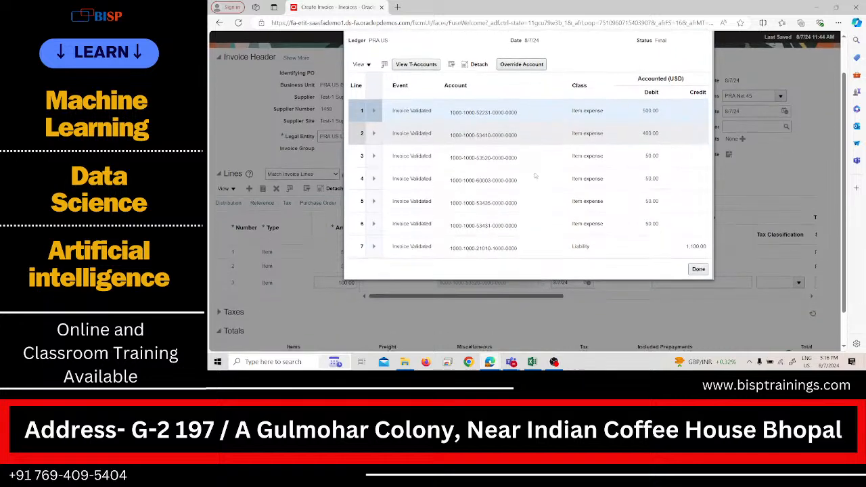
pyautogui.scroll(1, 534, 176)
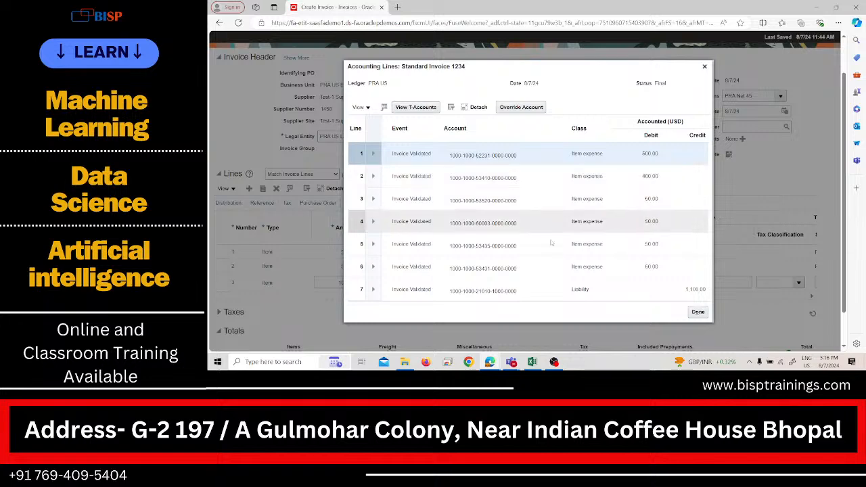
pyautogui.click(698, 312)
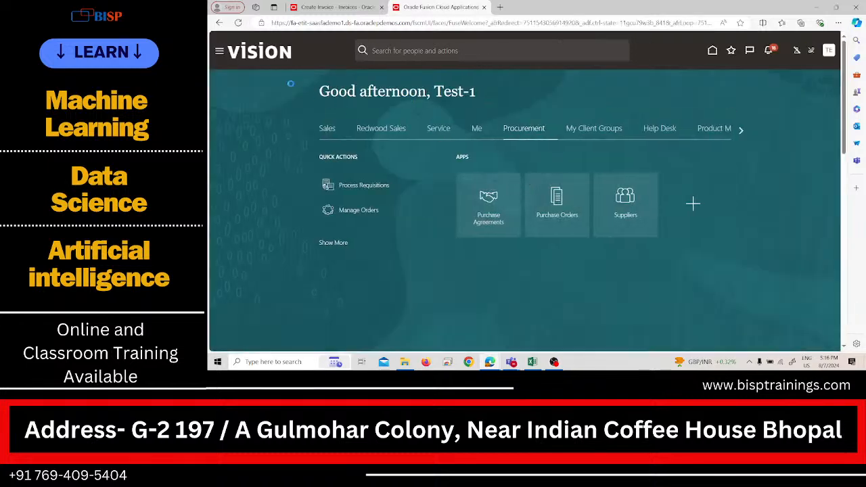
# Step: Go to the Journals work area under General Accounting in the second browser tab
pyautogui.click(235, 54)
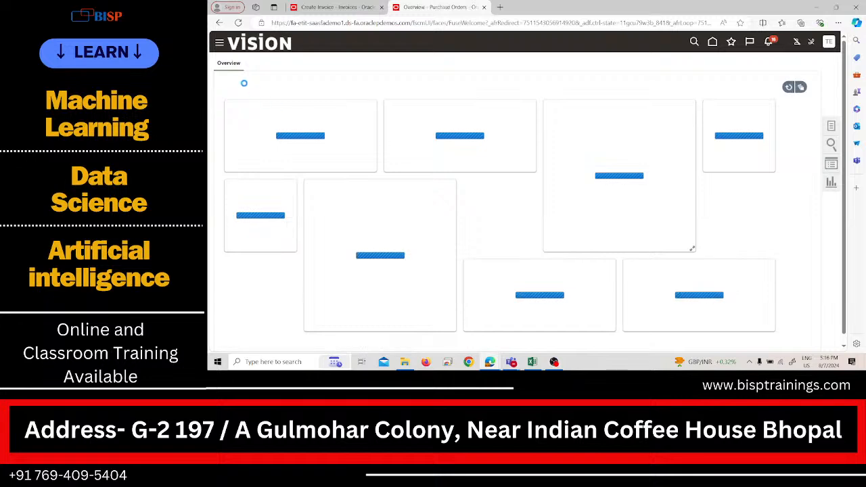
pyautogui.click(220, 44)
pyautogui.scroll(-4, 264, 163)
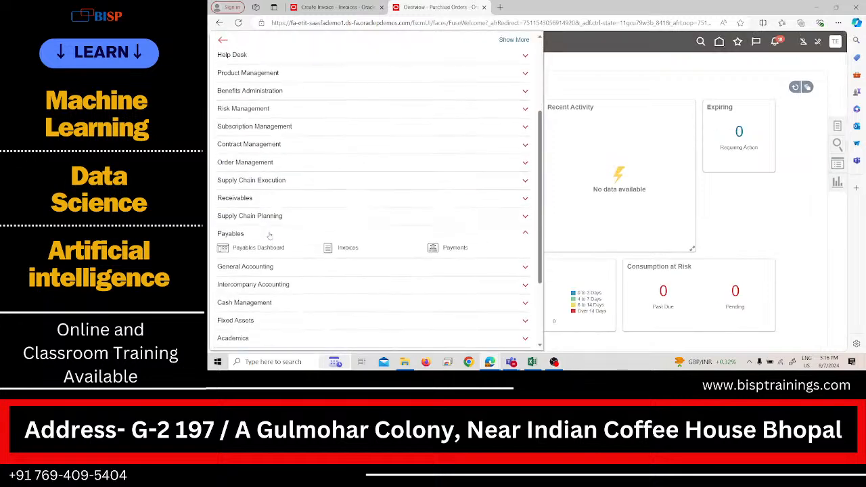
pyautogui.click(269, 235)
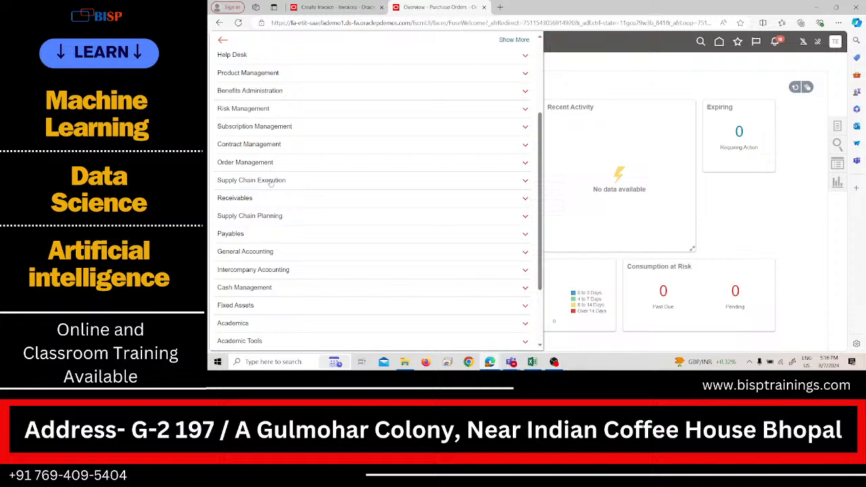
pyautogui.click(295, 253)
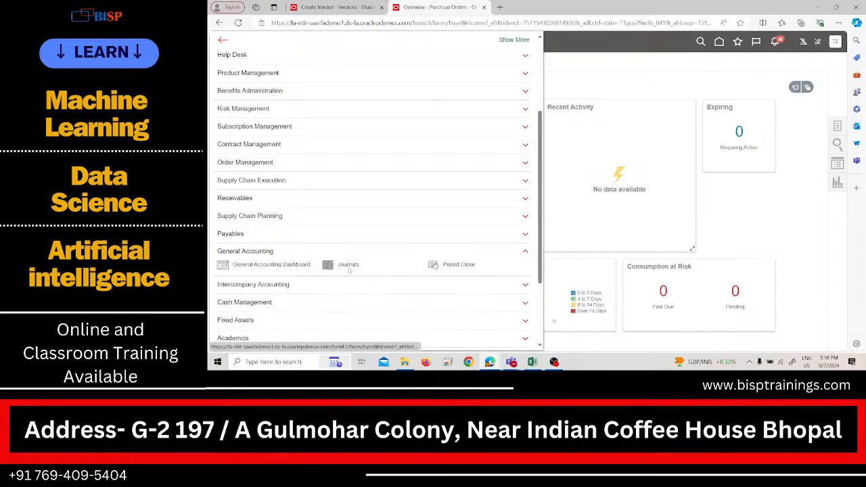
pyautogui.click(348, 265)
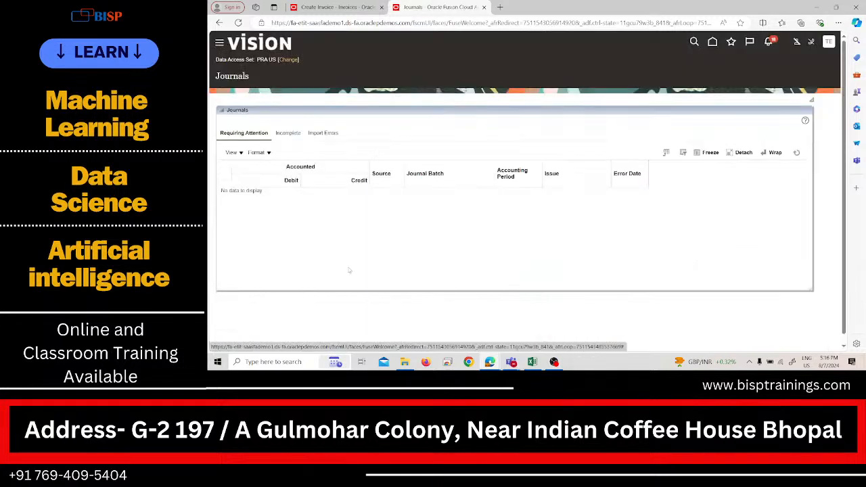
pyautogui.click(220, 23)
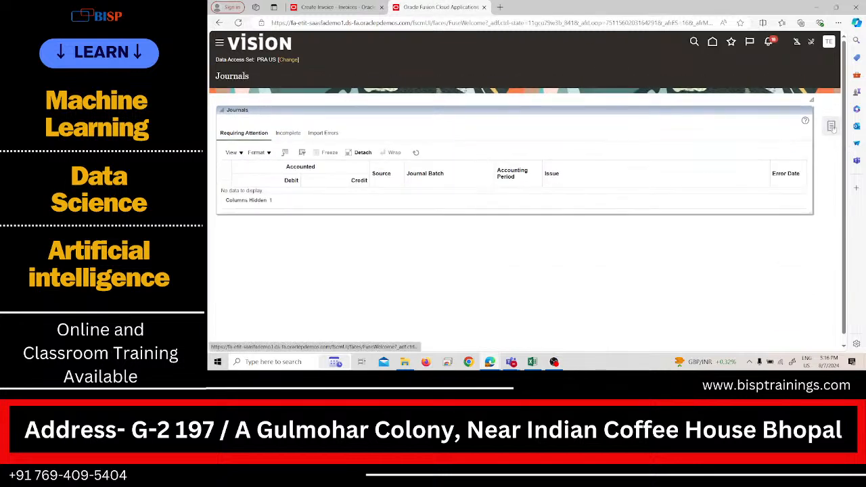
# Step: Open Manage Journals and search for journals in the Aug-24 accounting period
pyautogui.click(832, 127)
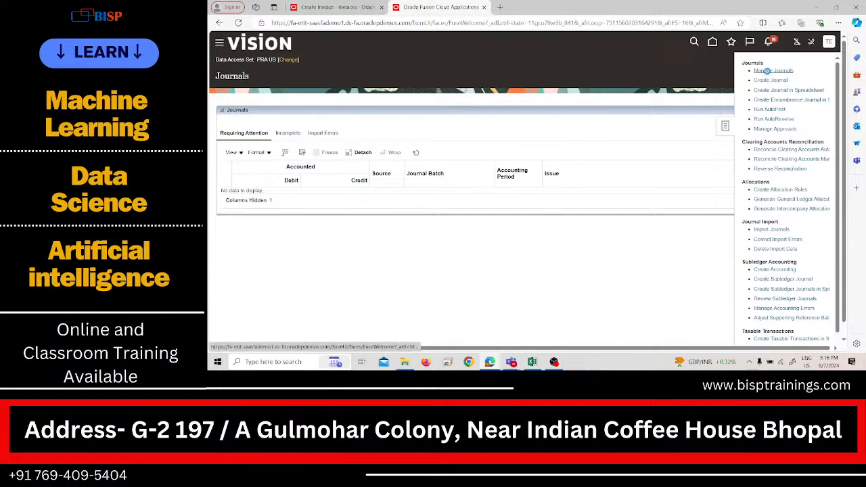
pyautogui.click(768, 70)
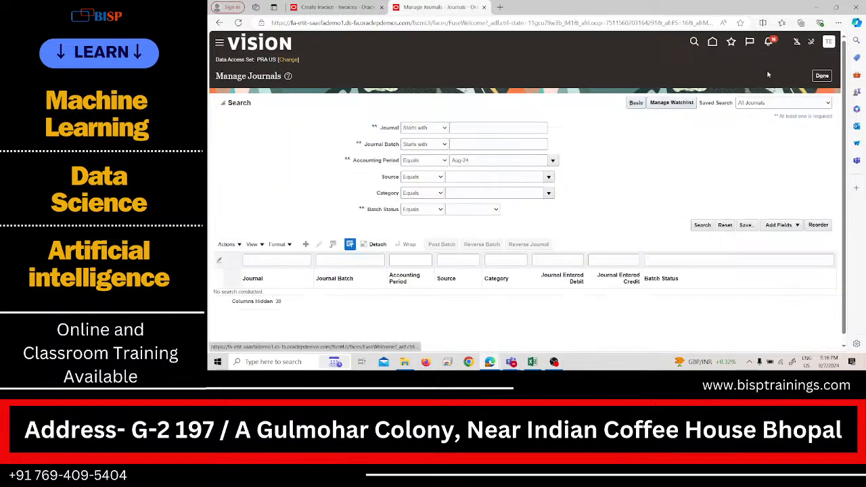
pyautogui.click(702, 224)
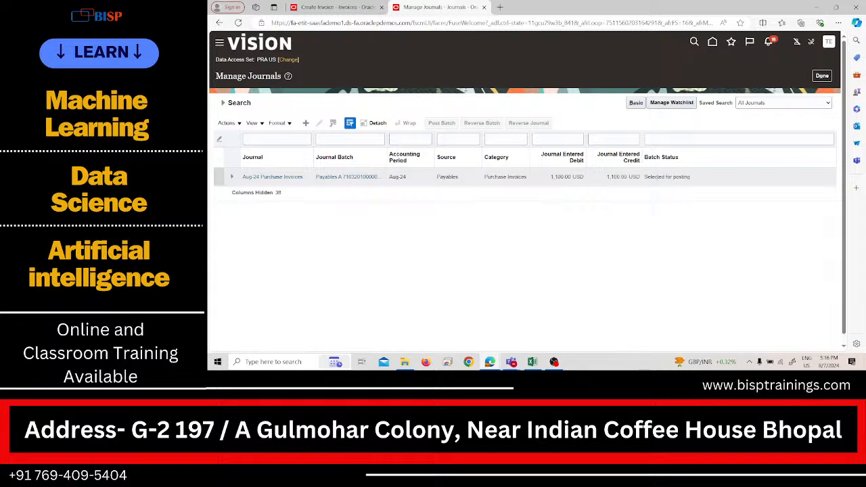
# Step: Open the Payables batch of the Aug-24 Purchase Invoices journal and examine its batch status and journal lines
pyautogui.click(656, 177)
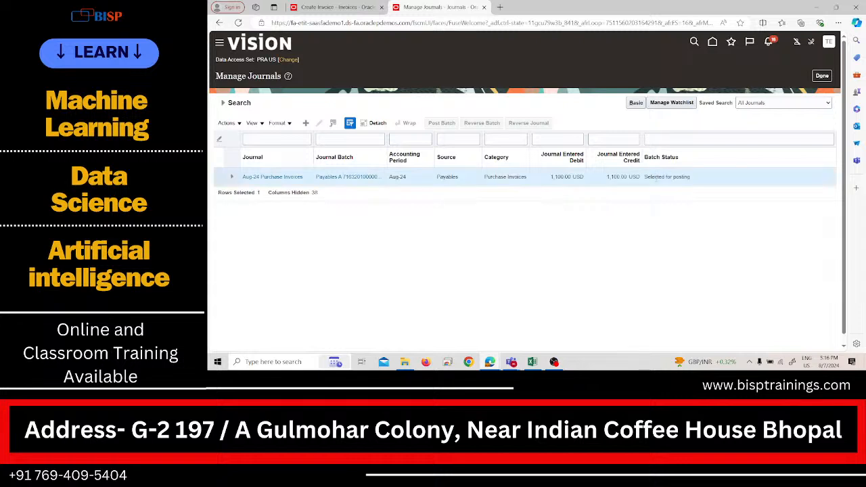
pyautogui.click(319, 177)
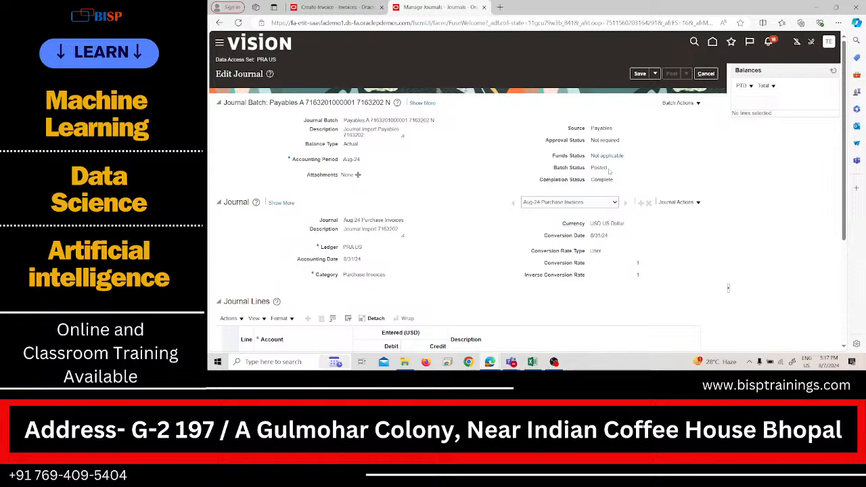
pyautogui.scroll(-3, 617, 199)
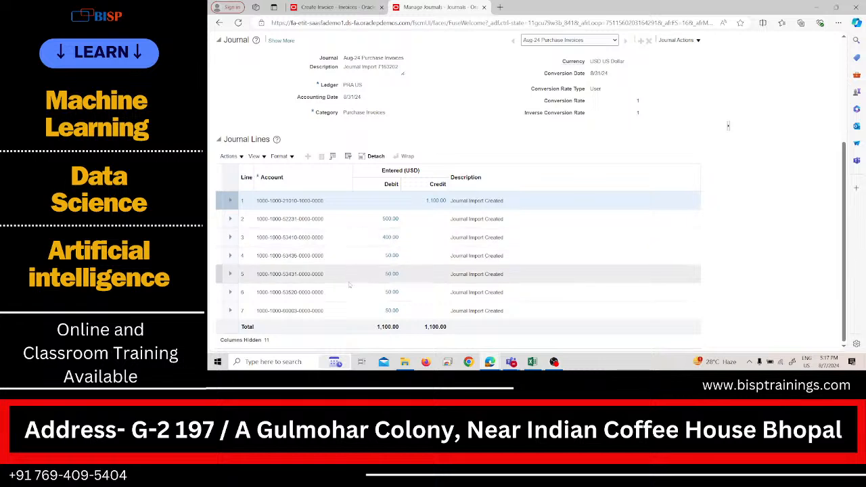
# Step: Return to invoice 1234 and try to account it in draft
pyautogui.click(337, 8)
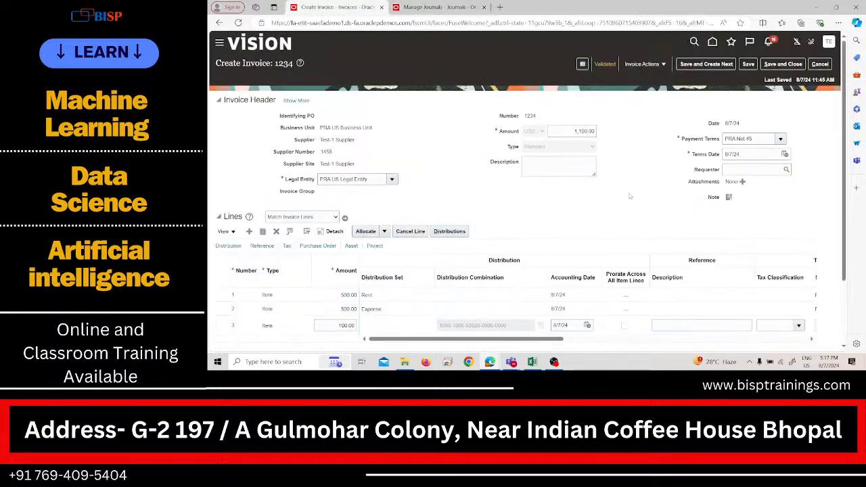
pyautogui.click(655, 65)
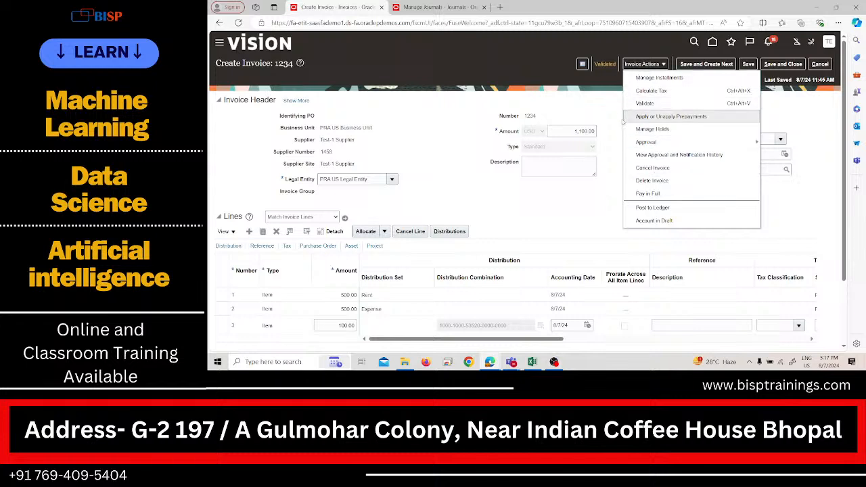
pyautogui.click(639, 222)
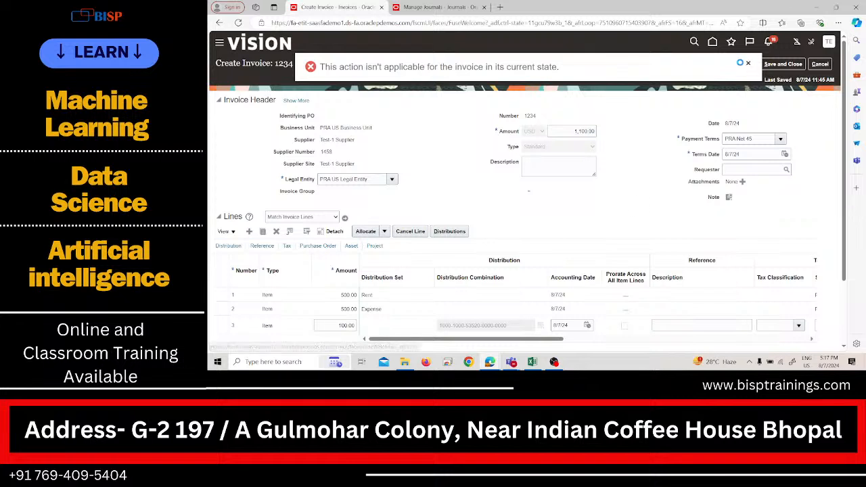
pyautogui.click(749, 61)
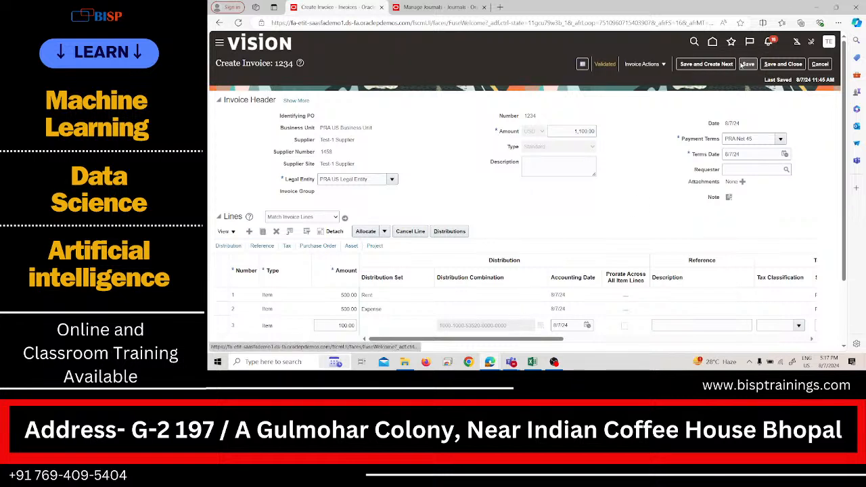
# Step: Examine invoice 1234's accounting status, accounting lines and T-accounts down to the entry total, and close both accounting views
pyautogui.click(607, 63)
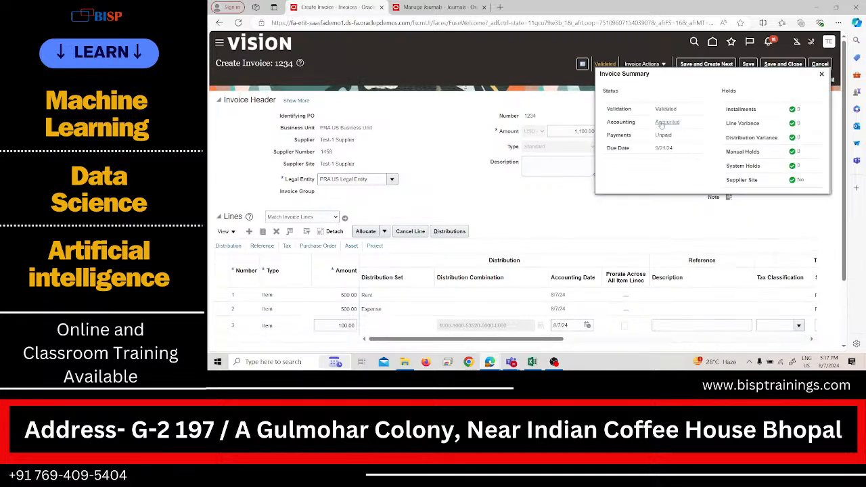
pyautogui.click(661, 121)
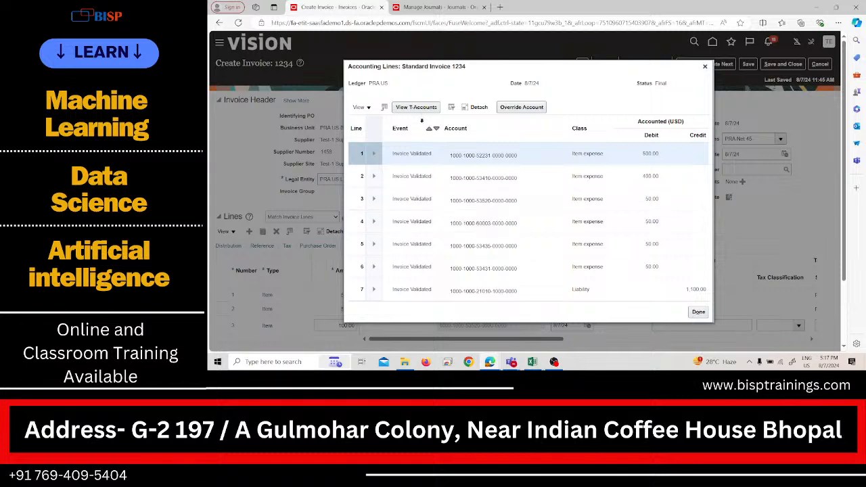
pyautogui.click(421, 110)
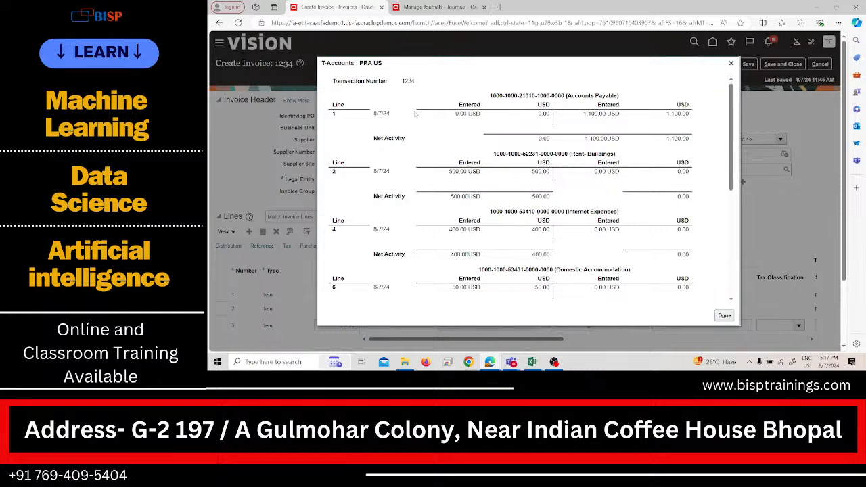
pyautogui.scroll(-1, 554, 209)
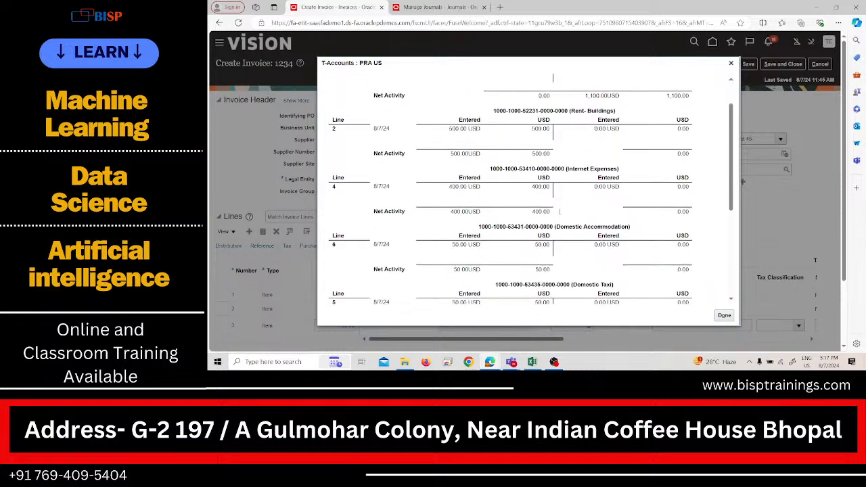
pyautogui.scroll(-1, 559, 203)
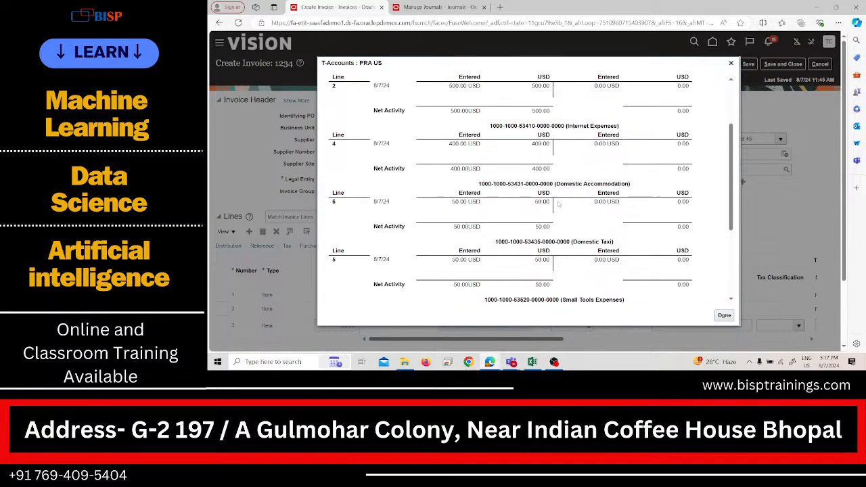
pyautogui.scroll(-1, 559, 204)
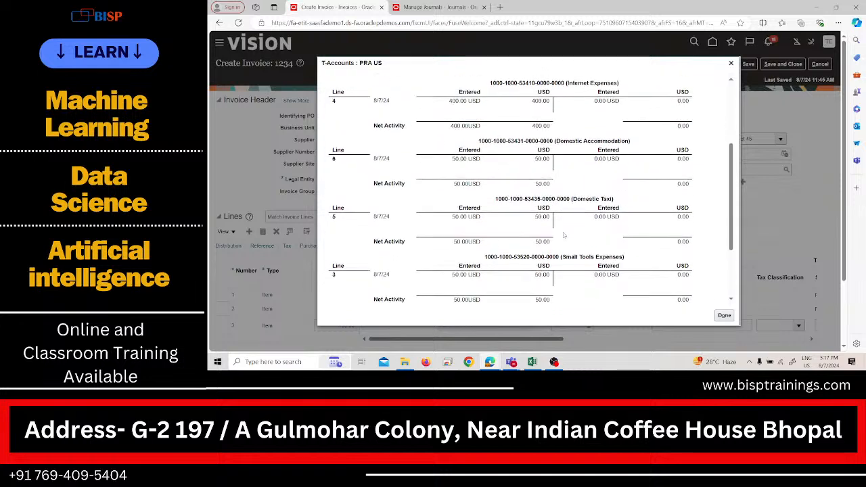
pyautogui.scroll(-2, 563, 237)
pyautogui.scroll(-2, 562, 254)
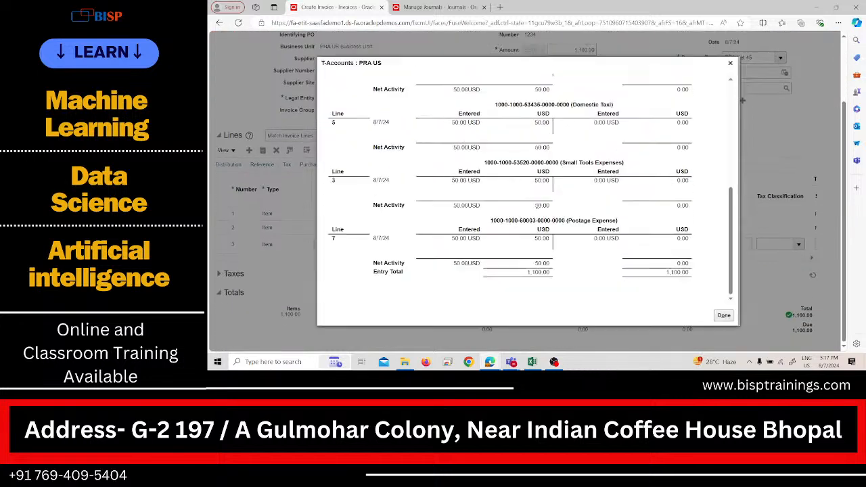
pyautogui.click(724, 315)
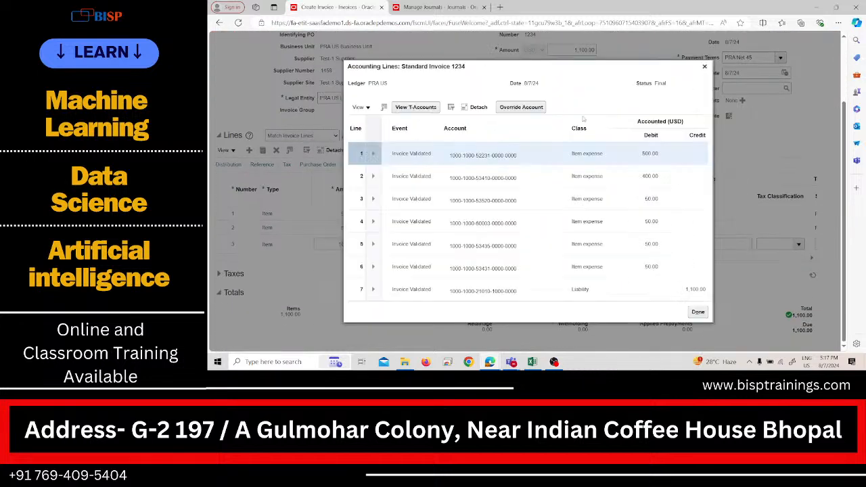
pyautogui.click(698, 312)
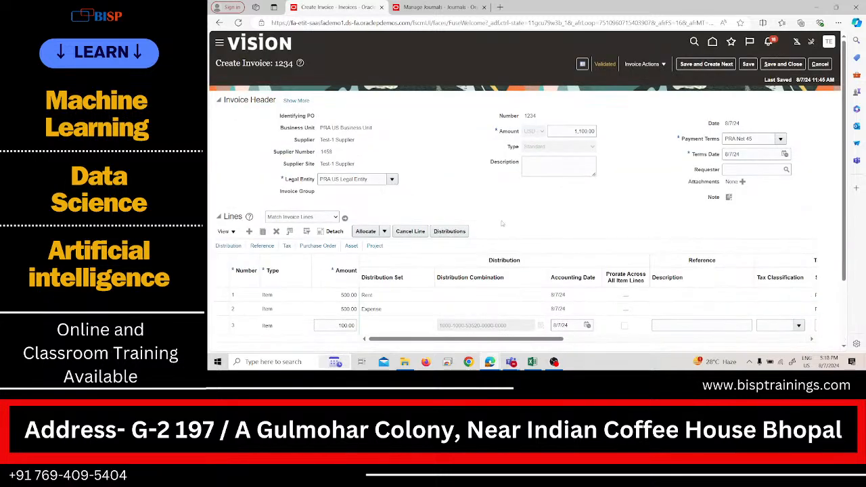
# Step: Review the Pay in Full payment form for invoice 1234 and leave it without submitting a payment
pyautogui.scroll(-1, 502, 224)
pyautogui.scroll(1, 502, 223)
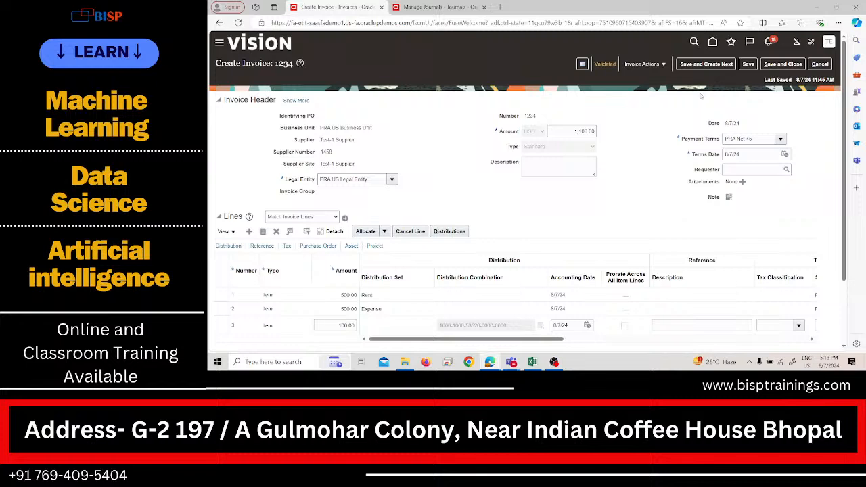
pyautogui.click(655, 65)
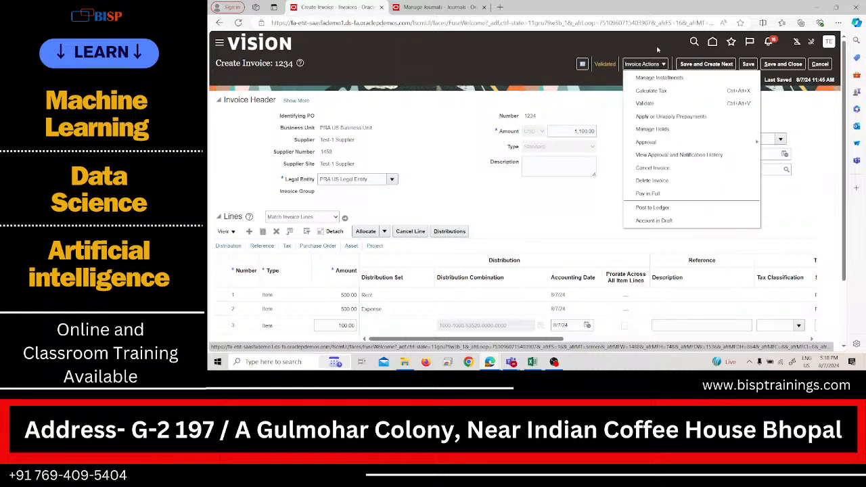
pyautogui.click(657, 194)
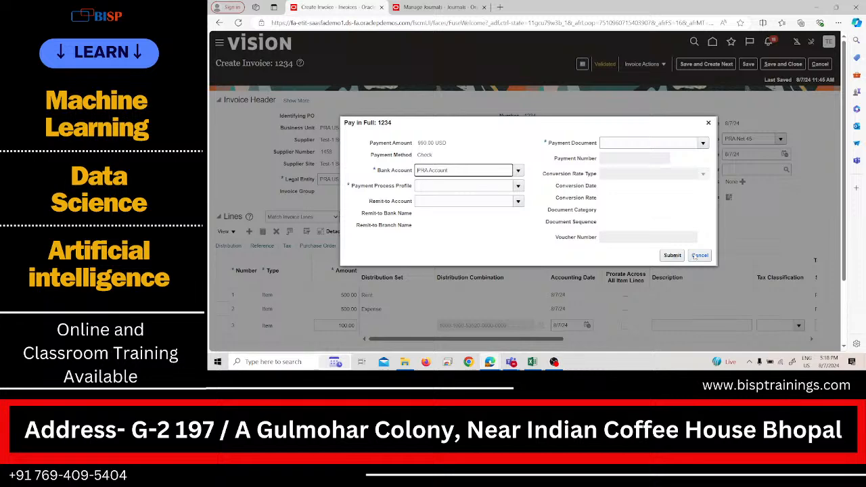
pyautogui.click(698, 256)
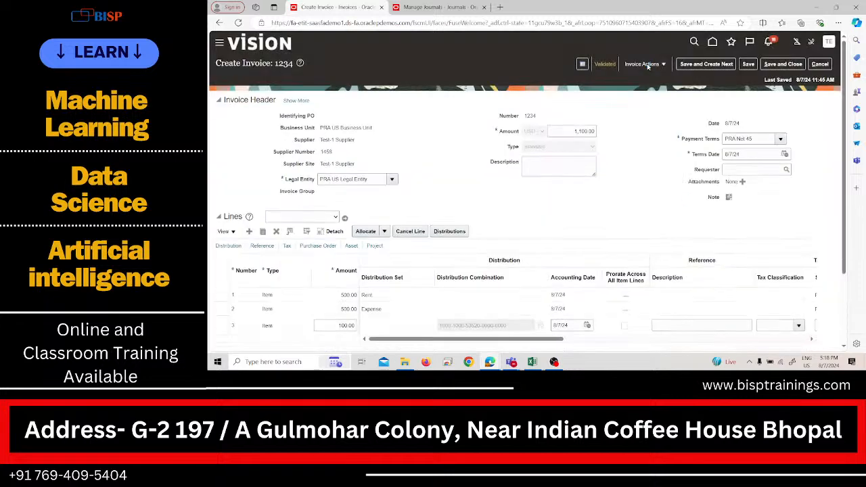
# Step: Review invoice 1234's installment and its three discount dates in Manage Installments, and leave it without changes
pyautogui.click(648, 66)
pyautogui.click(652, 72)
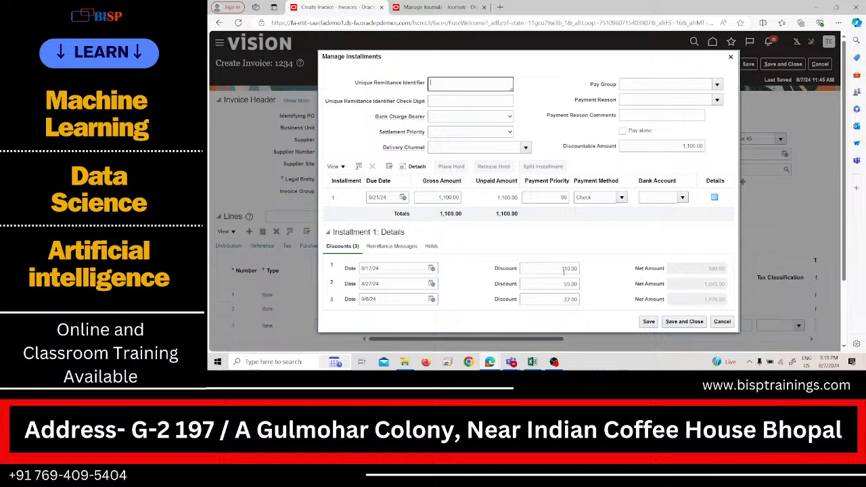
pyautogui.click(728, 326)
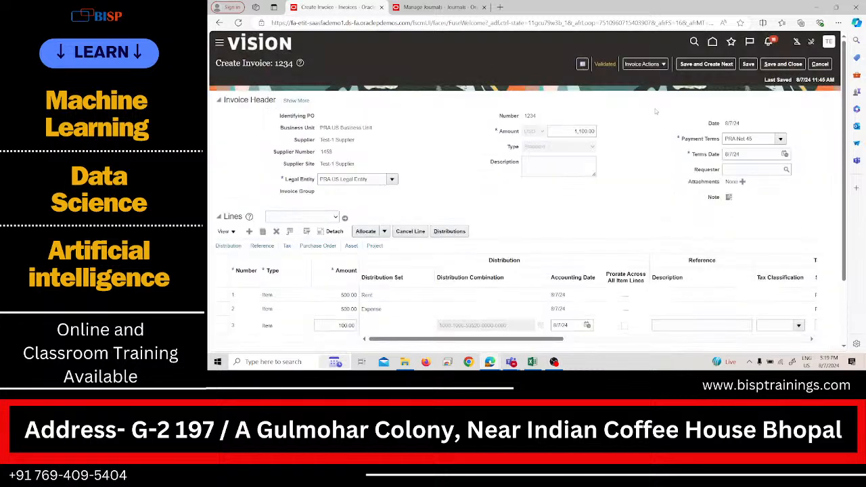
# Step: Open the Pay in Full form for invoice 1234 and choose PRAPPP as the payment process profile
pyautogui.click(649, 66)
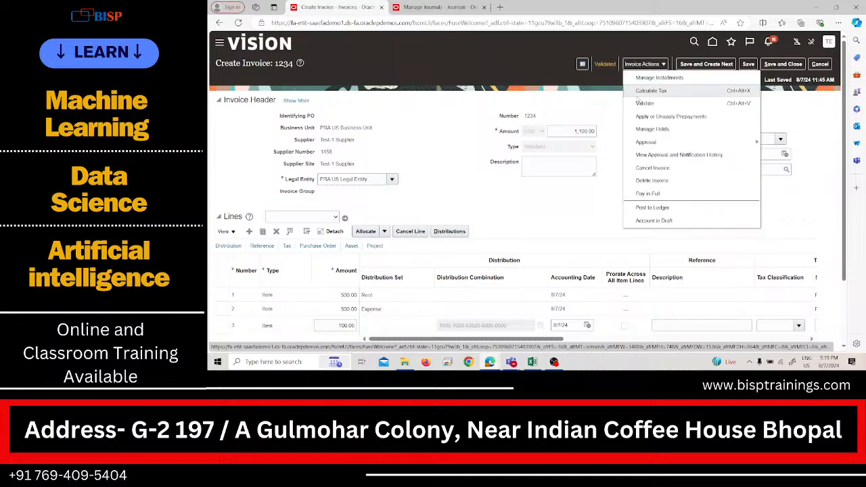
pyautogui.click(664, 195)
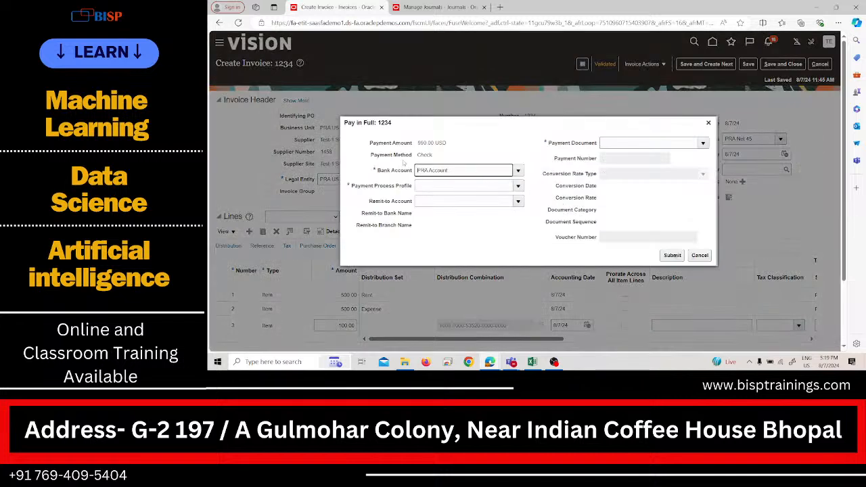
pyautogui.click(451, 186)
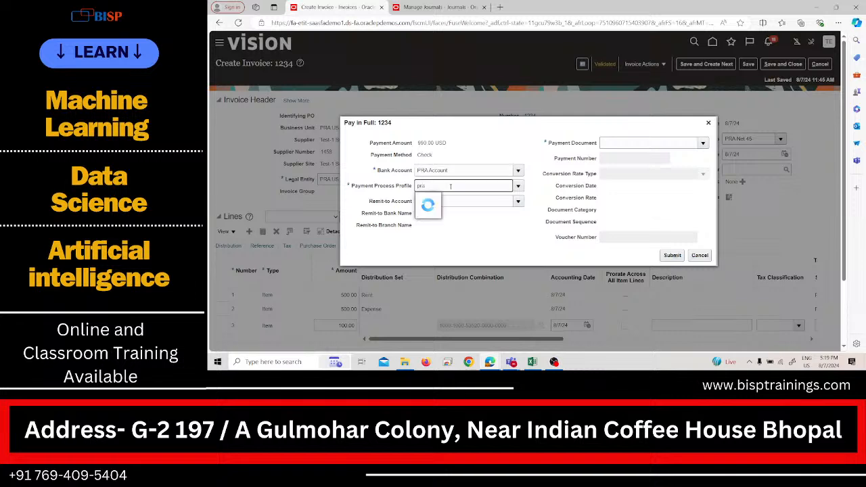
pyautogui.click(450, 198)
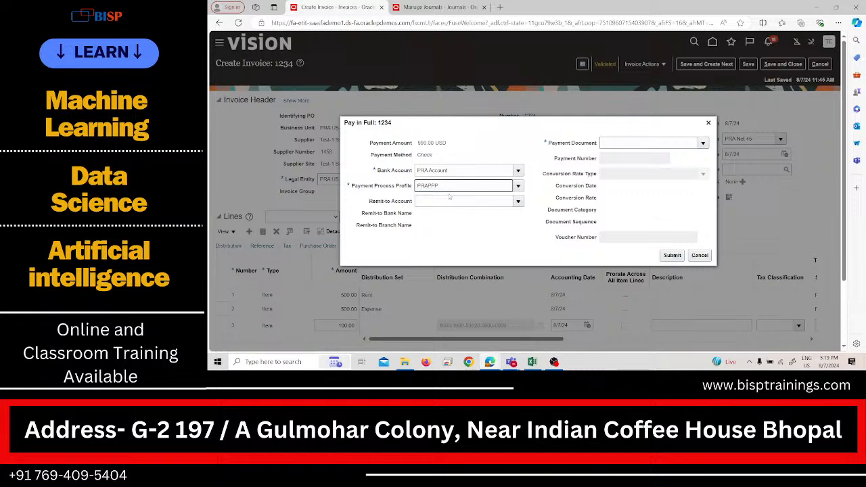
pyautogui.click(447, 226)
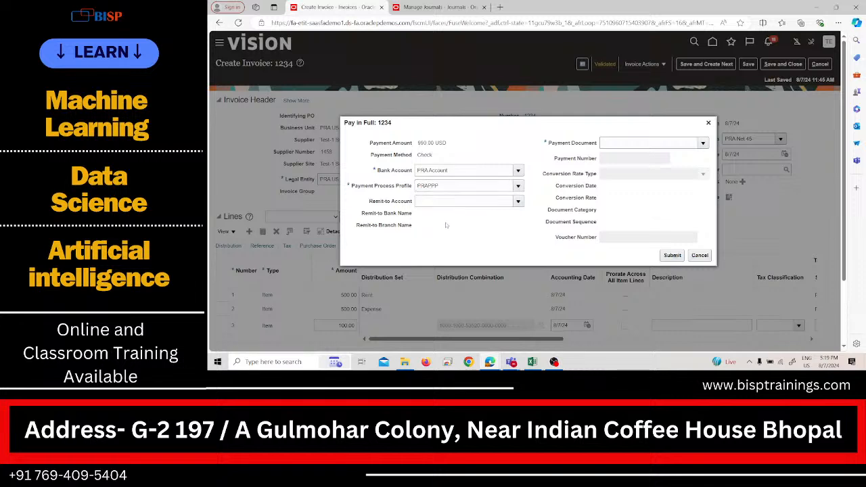
pyautogui.click(625, 144)
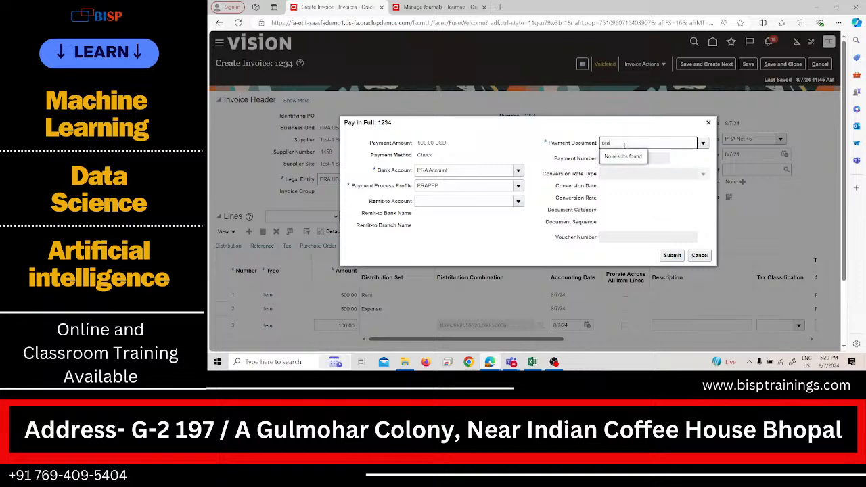
pyautogui.click(625, 146)
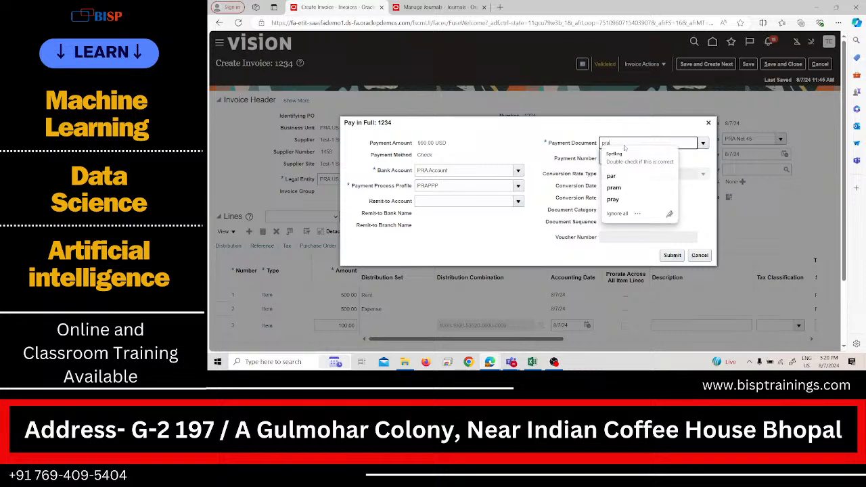
pyautogui.doubleClick(625, 142)
pyautogui.click(514, 218)
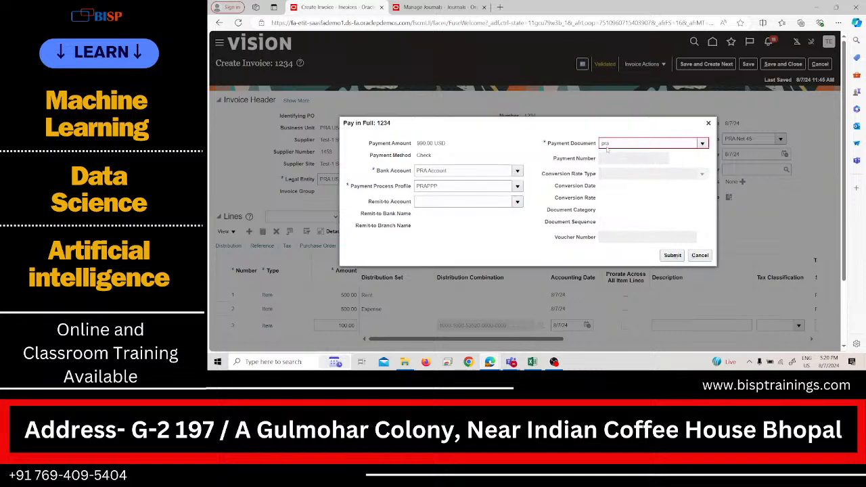
pyautogui.doubleClick(640, 144)
pyautogui.write('tes')
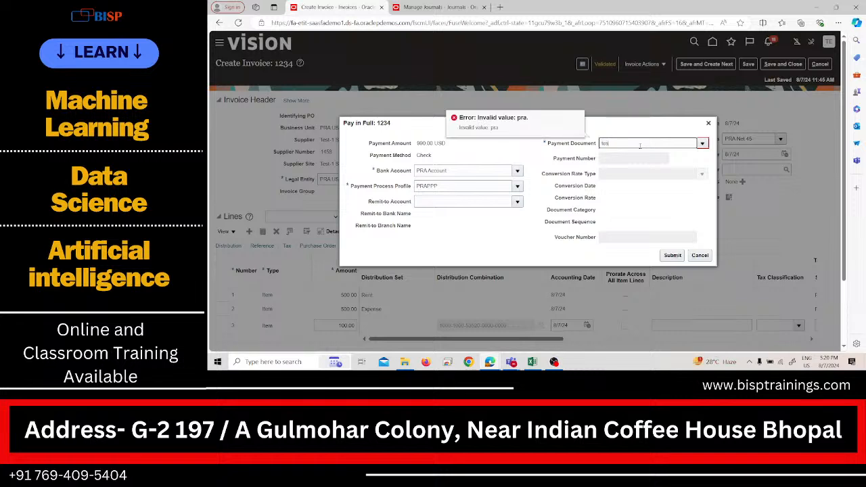
pyautogui.press('BackSpace')
pyautogui.press('BackSpace')
pyautogui.press('BackSpace')
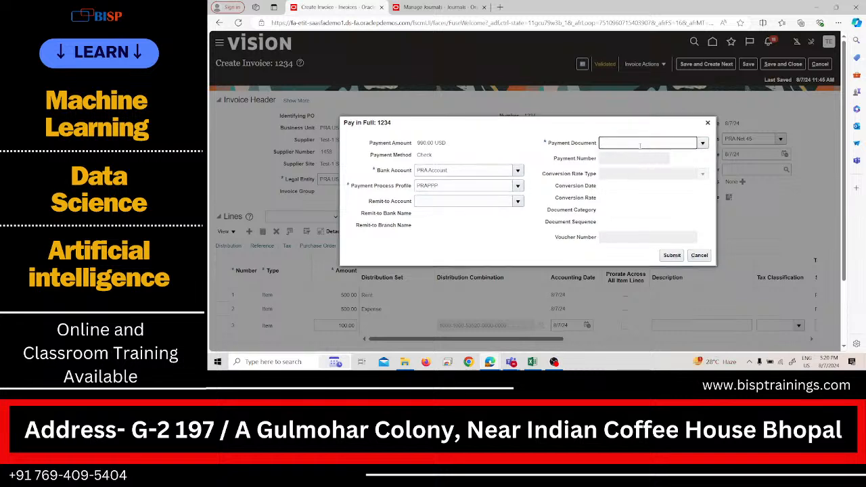
# Step: Choose Check as the payment document, submit the full payment of invoice 1234 and acknowledge the confirmation
pyautogui.write('chec')
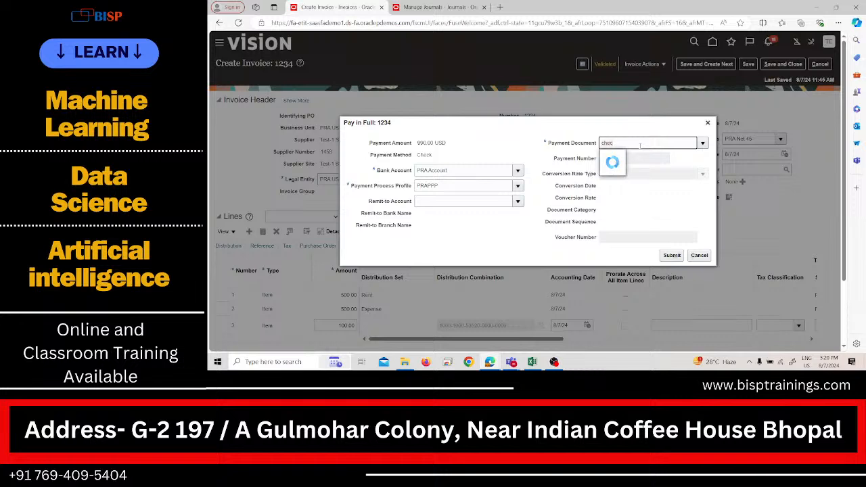
pyautogui.click(619, 159)
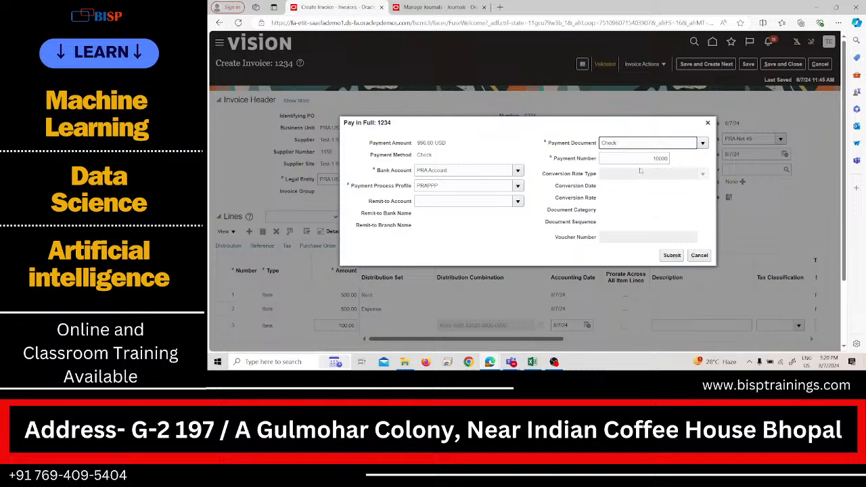
pyautogui.click(665, 256)
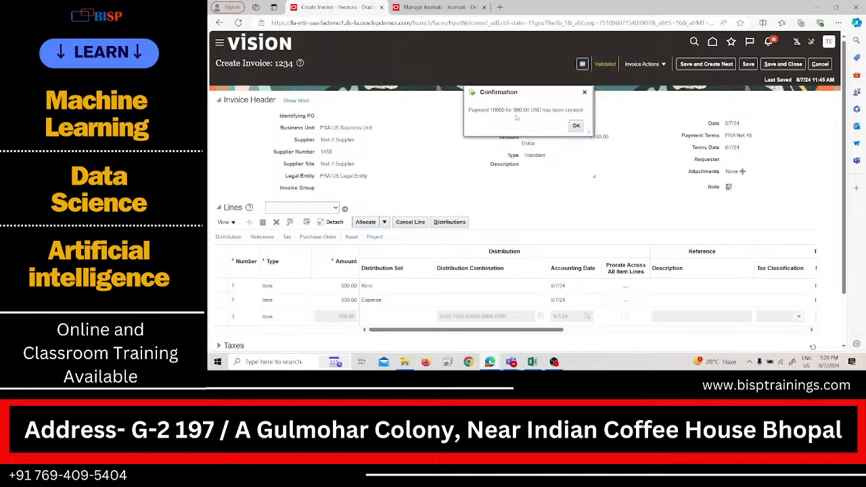
pyautogui.click(576, 127)
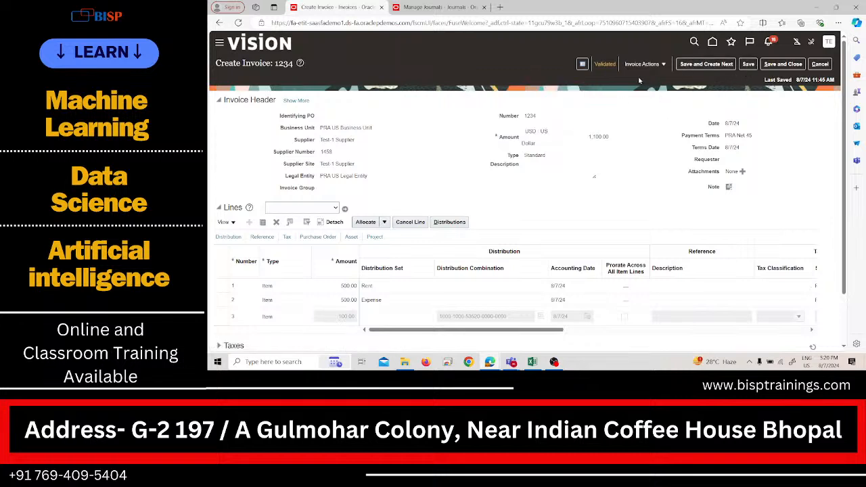
# Step: Check invoice 1234's payment status in its invoice summary, and save and close the invoice
pyautogui.click(607, 64)
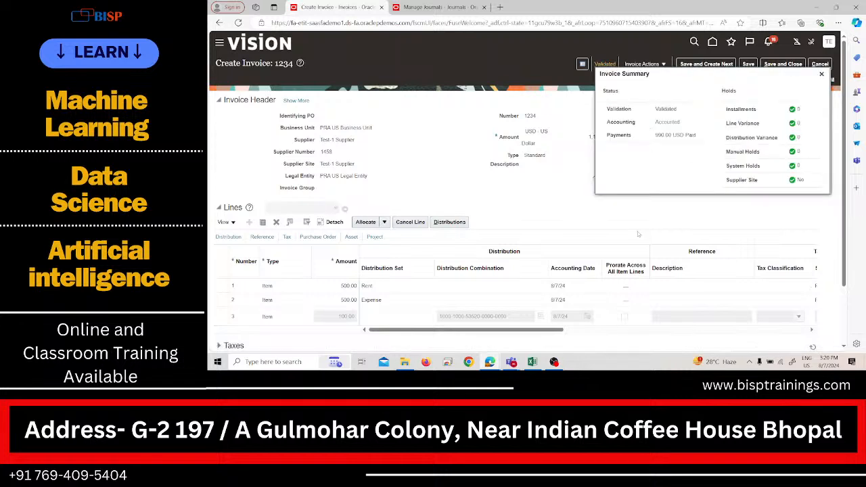
pyautogui.click(822, 74)
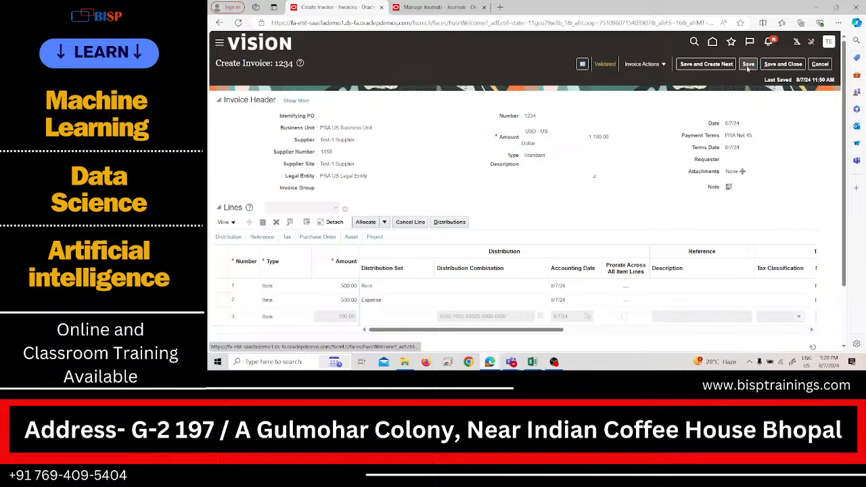
pyautogui.click(771, 65)
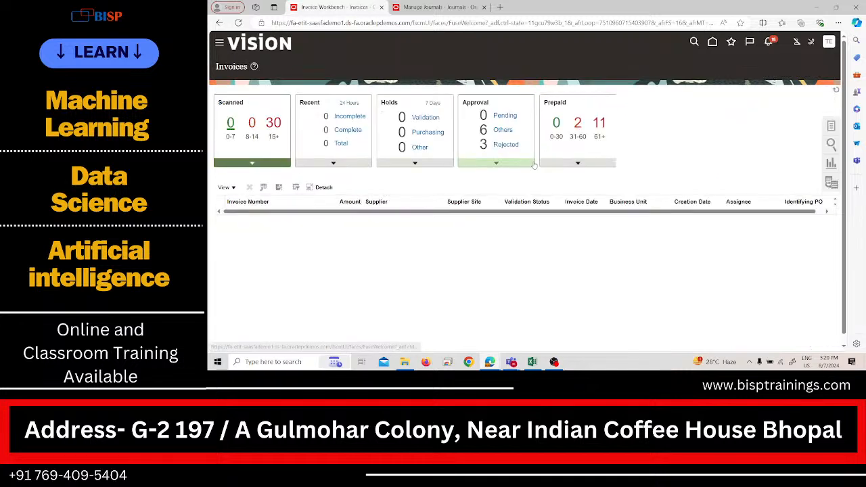
# Step: List all recent invoices and examine invoice 1234's validation, accounting and paid statuses
pyautogui.click(353, 154)
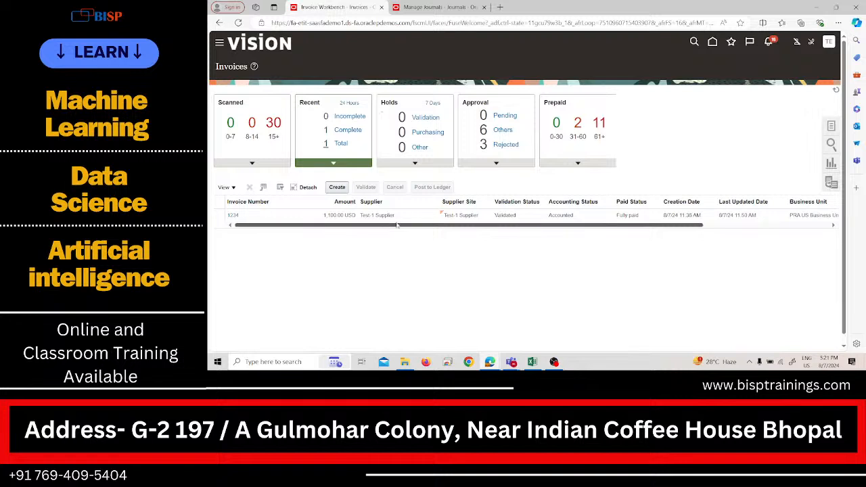
pyautogui.click(529, 216)
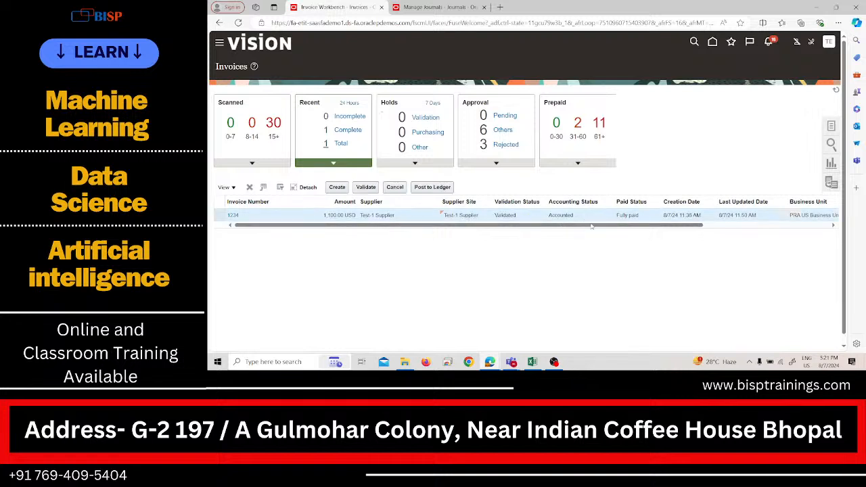
pyautogui.moveTo(591, 227); pyautogui.dragTo(535, 242)
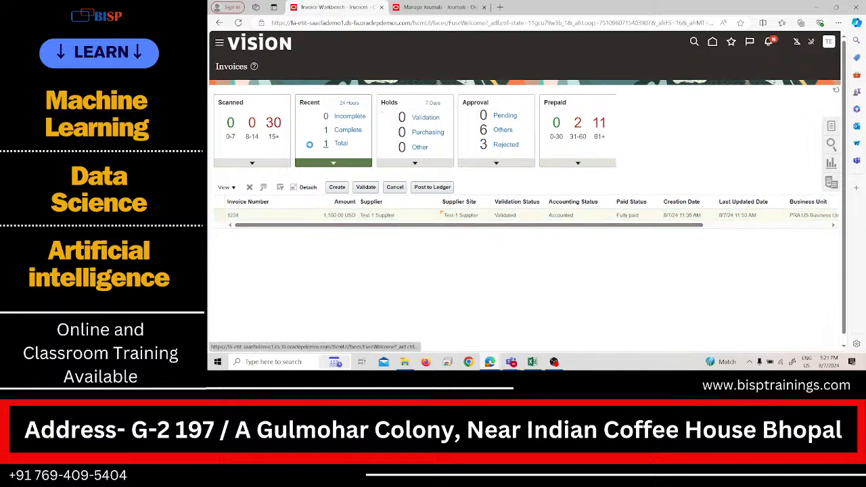
# Step: Go to the Payables Payments work area and open the Manage Payments page
pyautogui.click(219, 44)
pyautogui.scroll(-3, 323, 220)
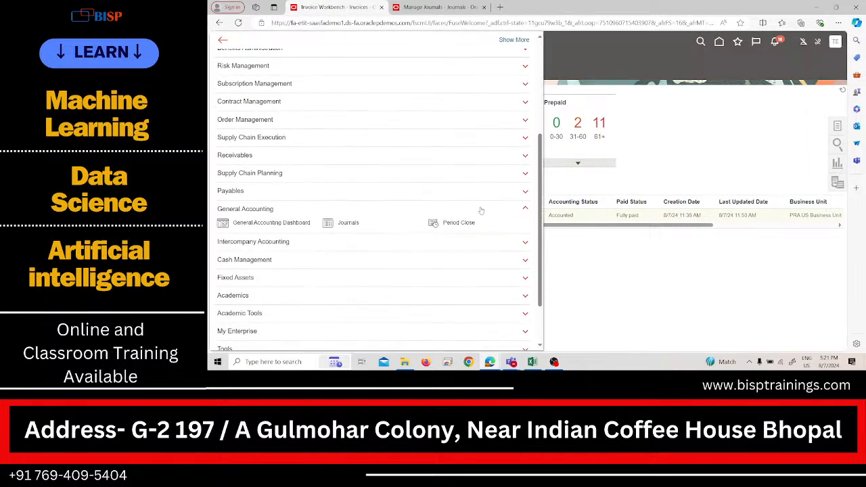
pyautogui.scroll(-2, 434, 227)
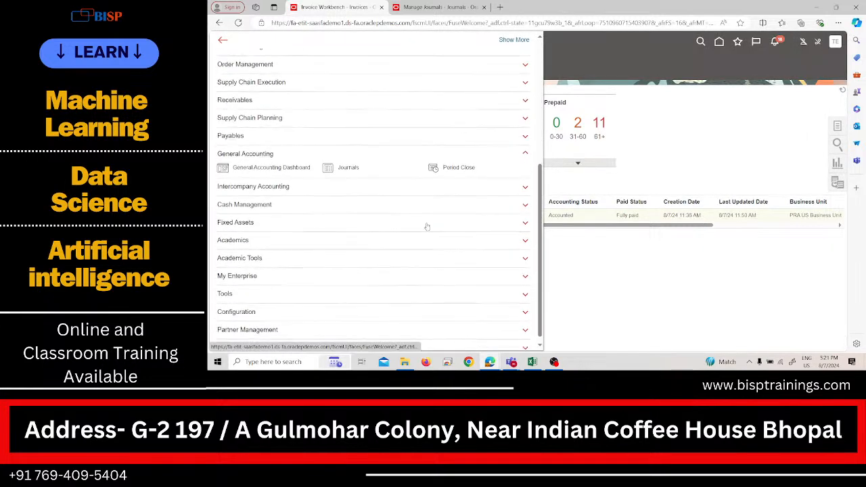
pyautogui.click(373, 148)
pyautogui.click(377, 144)
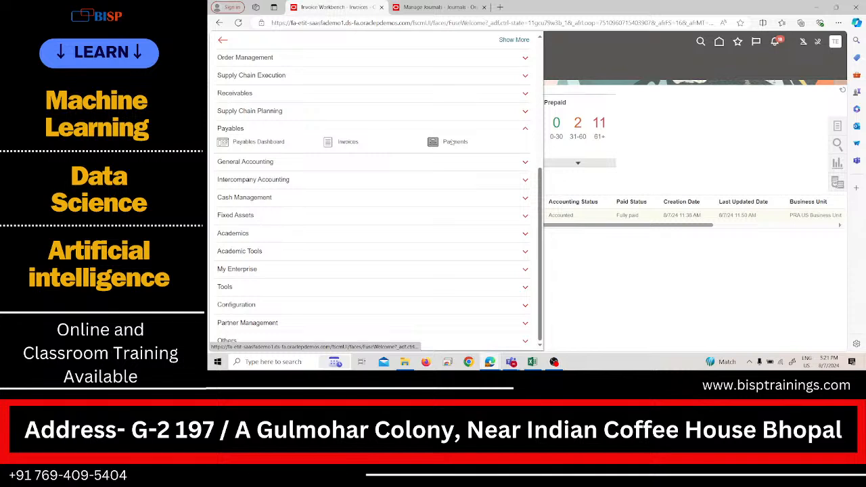
pyautogui.click(453, 141)
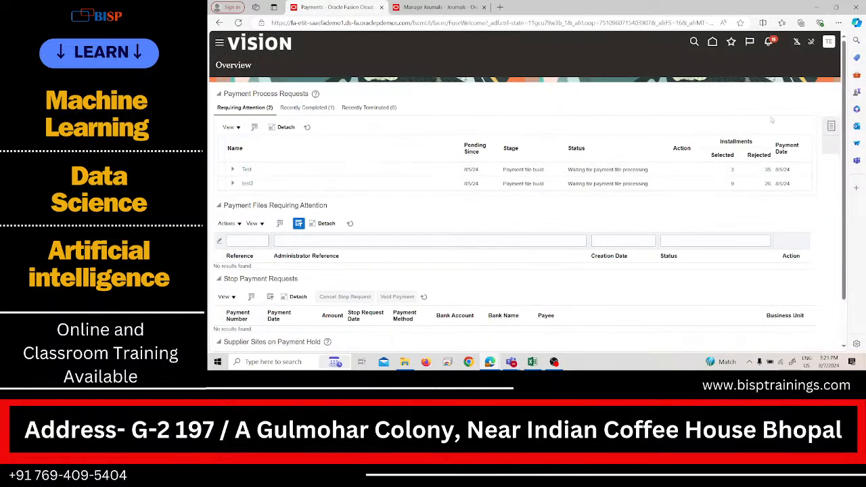
pyautogui.click(831, 125)
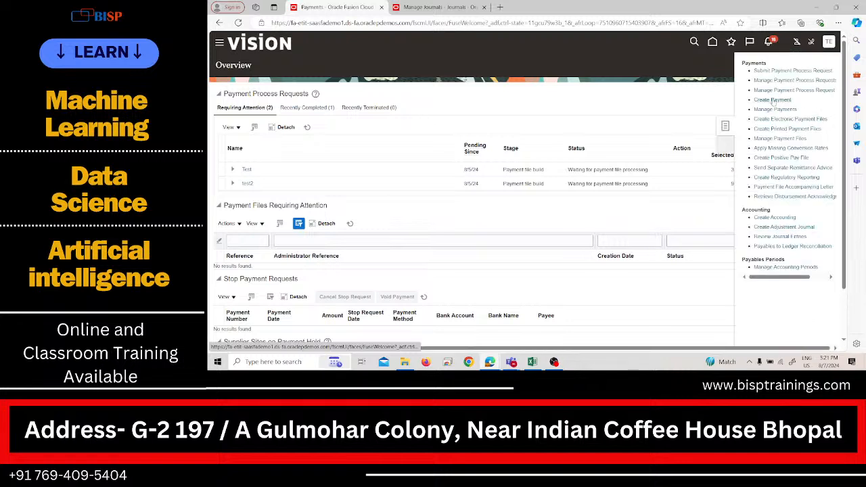
pyautogui.click(774, 109)
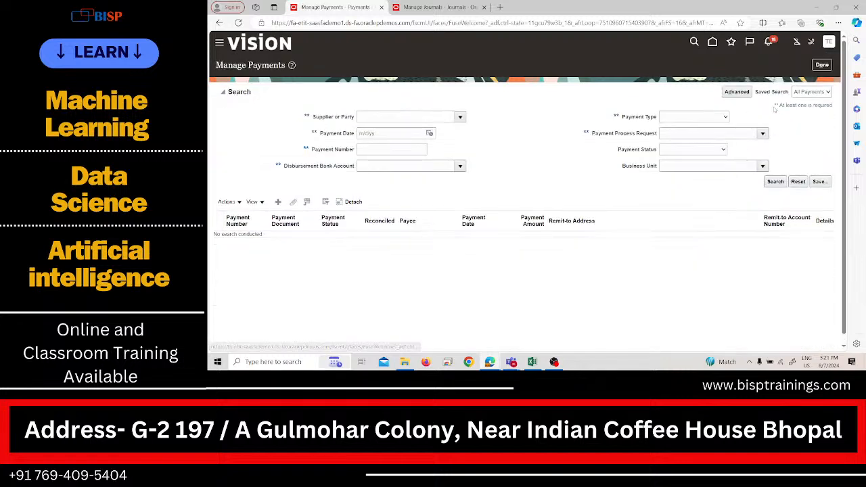
# Step: Search for payments made to the party Test-1 Supplier
pyautogui.click(409, 117)
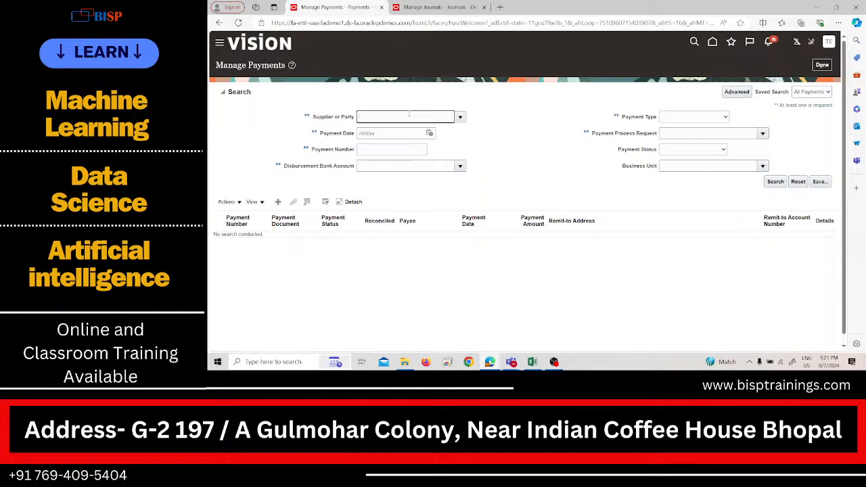
pyautogui.press('Return')
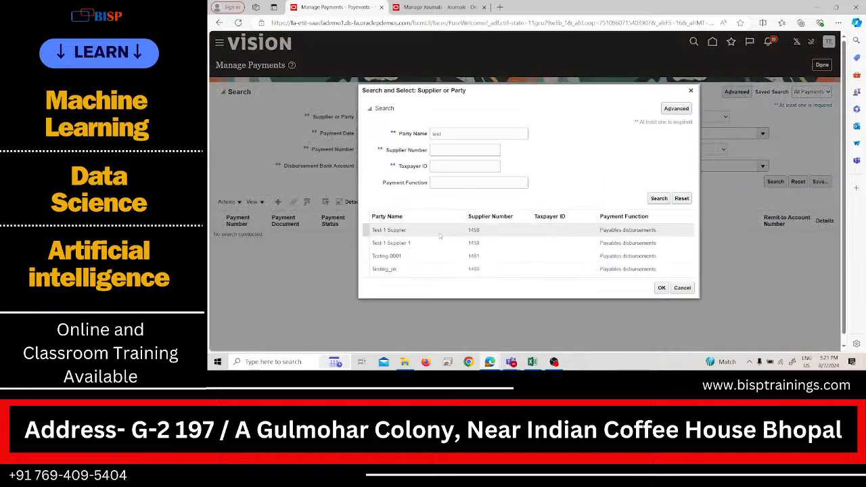
pyautogui.click(440, 232)
pyautogui.click(662, 288)
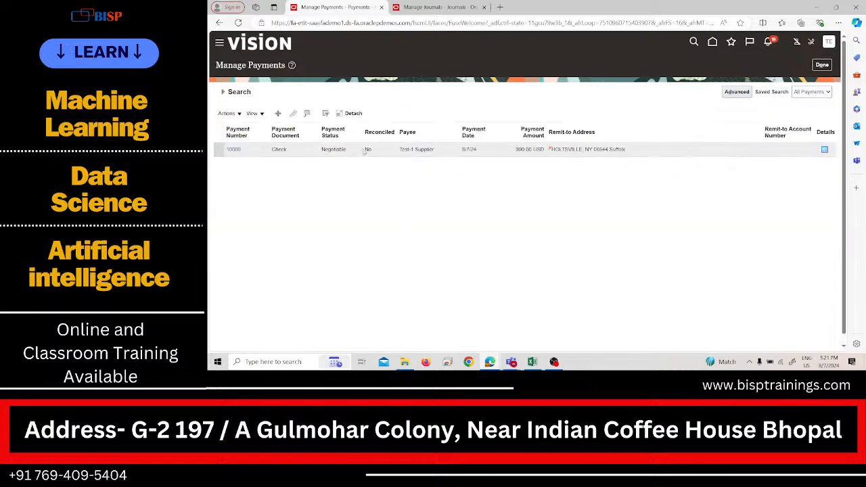
# Step: Open Test-1 Supplier's check payment from the Manage Payments results and post it to the ledger
pyautogui.click(323, 152)
pyautogui.click(825, 150)
pyautogui.click(559, 207)
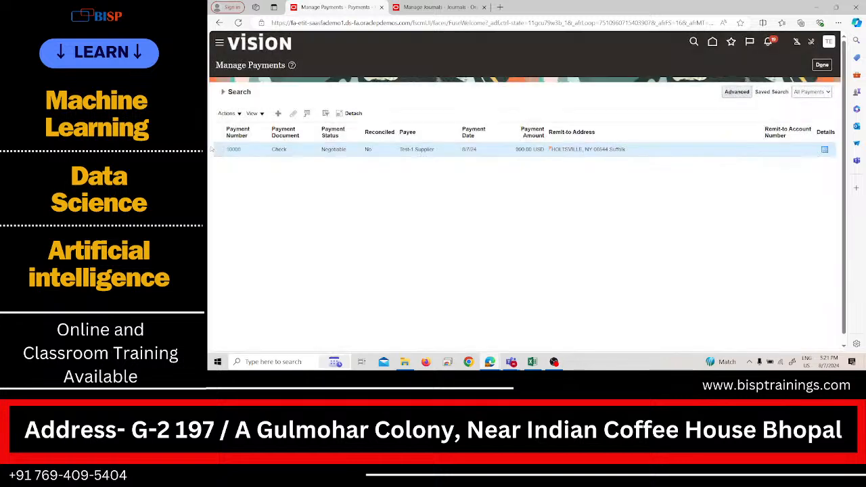
pyautogui.click(230, 149)
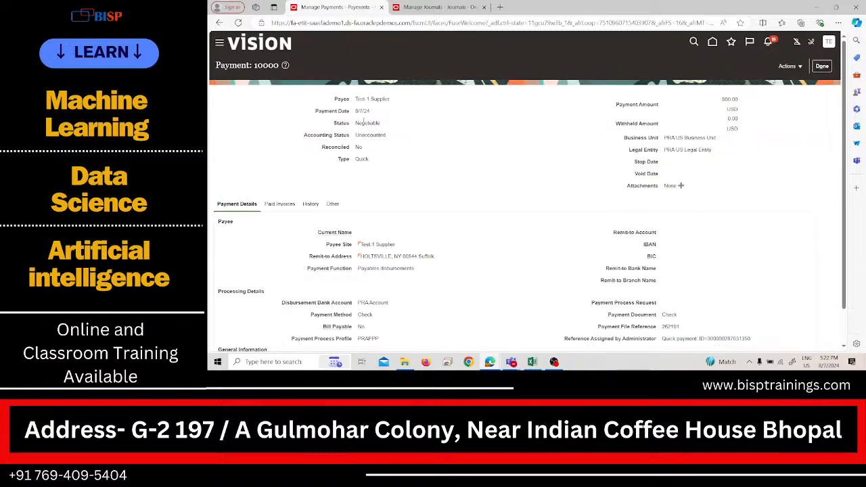
pyautogui.click(787, 66)
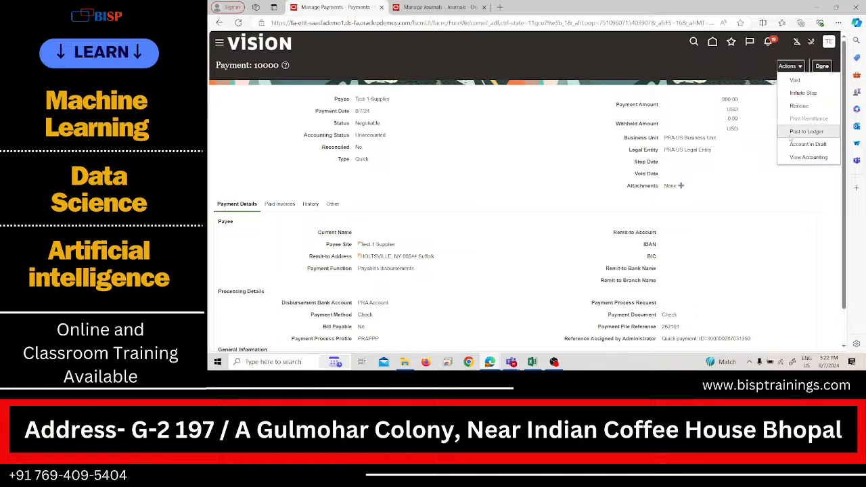
pyautogui.scroll(-1, 512, 214)
pyautogui.scroll(1, 513, 218)
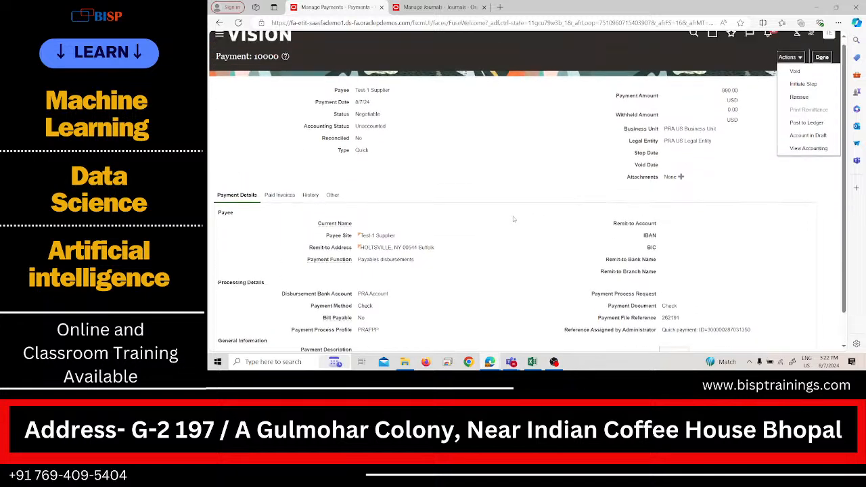
pyautogui.click(806, 131)
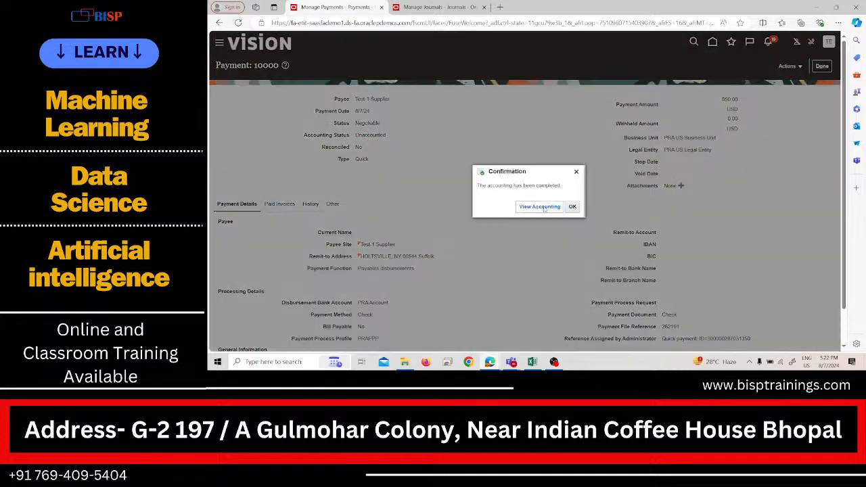
# Step: View the payment's accounting lines and T-accounts, and close both views
pyautogui.click(539, 207)
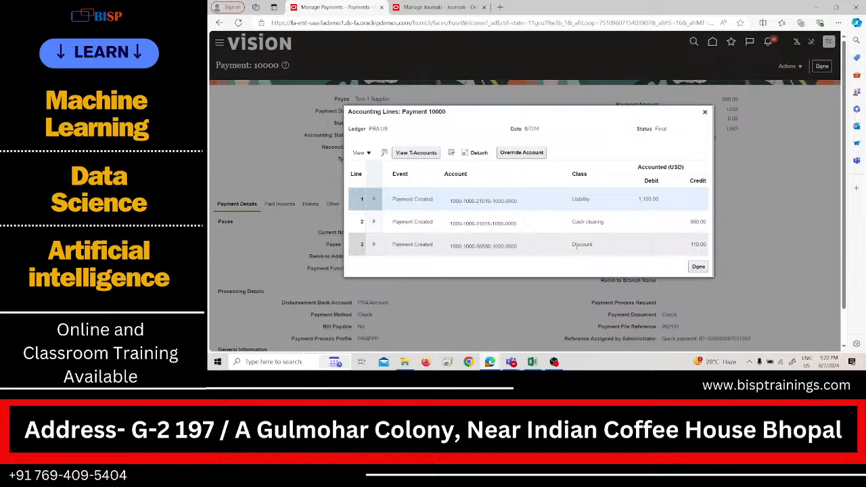
pyautogui.click(409, 157)
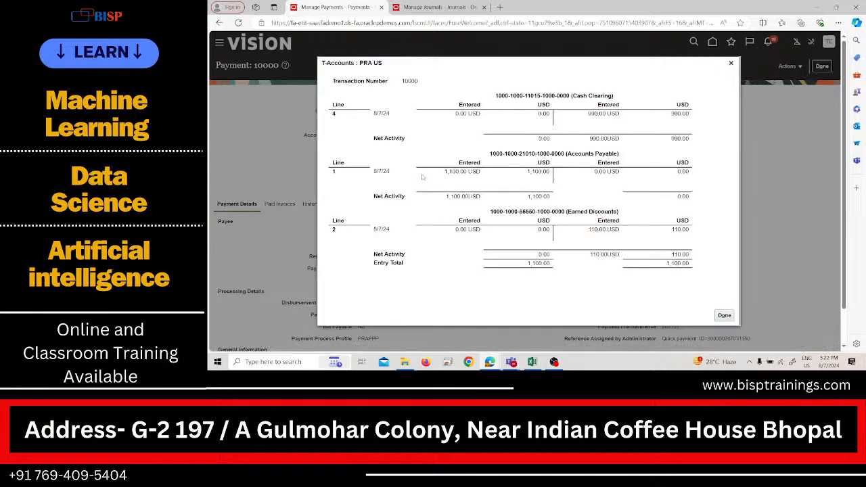
pyautogui.click(718, 316)
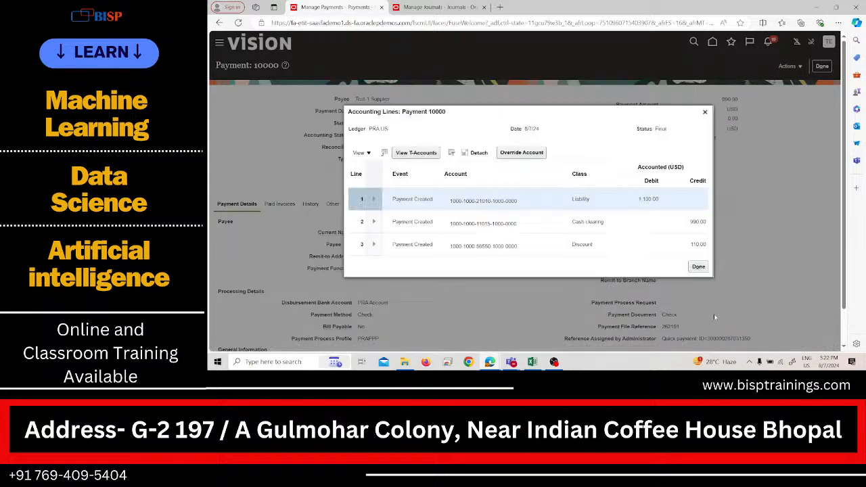
pyautogui.click(699, 268)
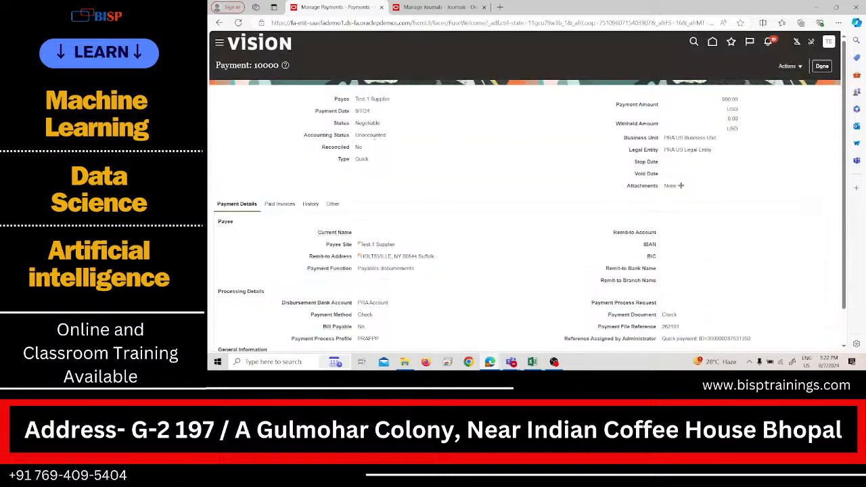
# Step: Reopen Test-1 Supplier's payment to check its refreshed accounting status and available actions, and return to Manage Payments
pyautogui.click(822, 66)
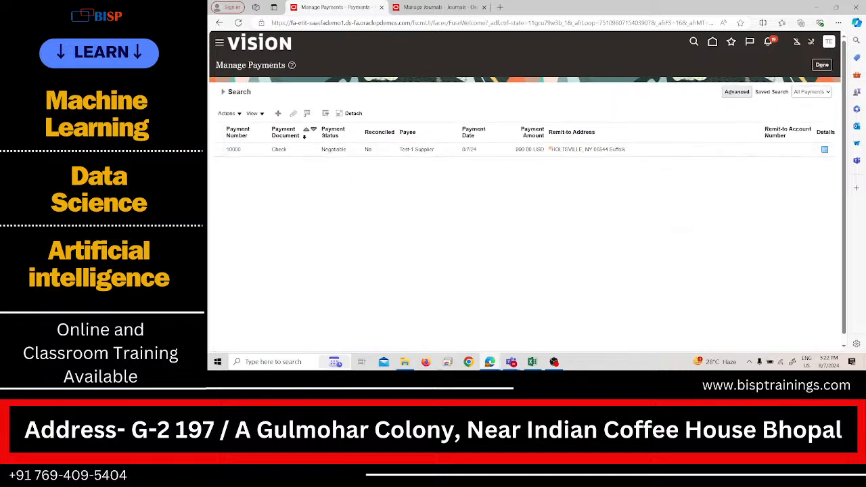
pyautogui.click(234, 149)
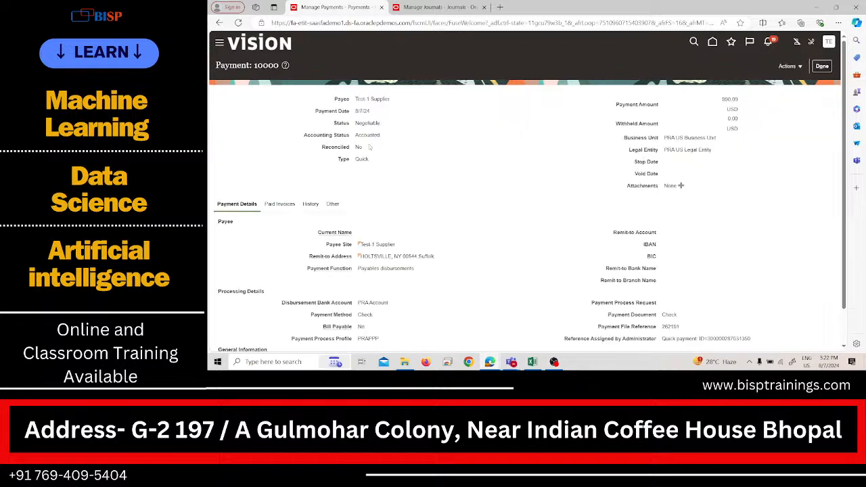
pyautogui.scroll(-1, 778, 189)
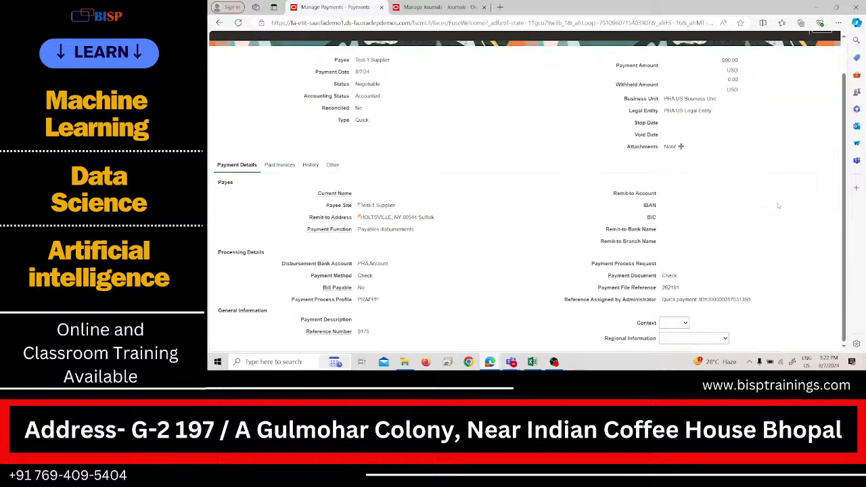
pyautogui.scroll(1, 769, 162)
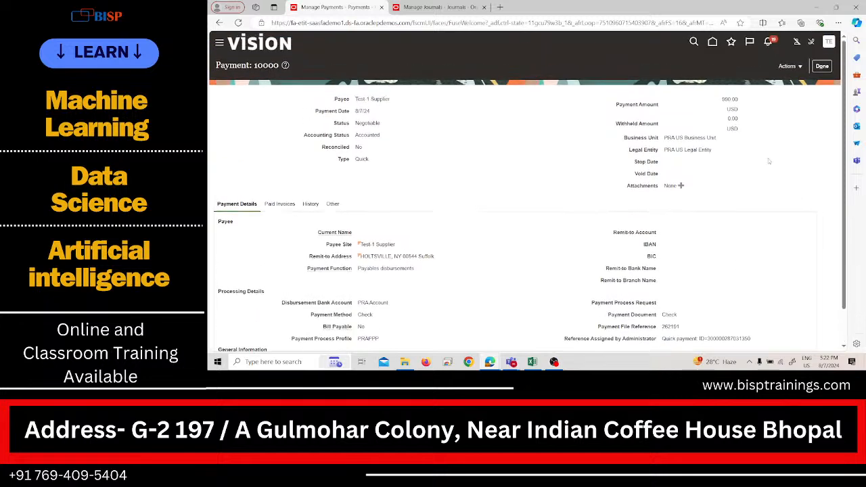
pyautogui.click(787, 66)
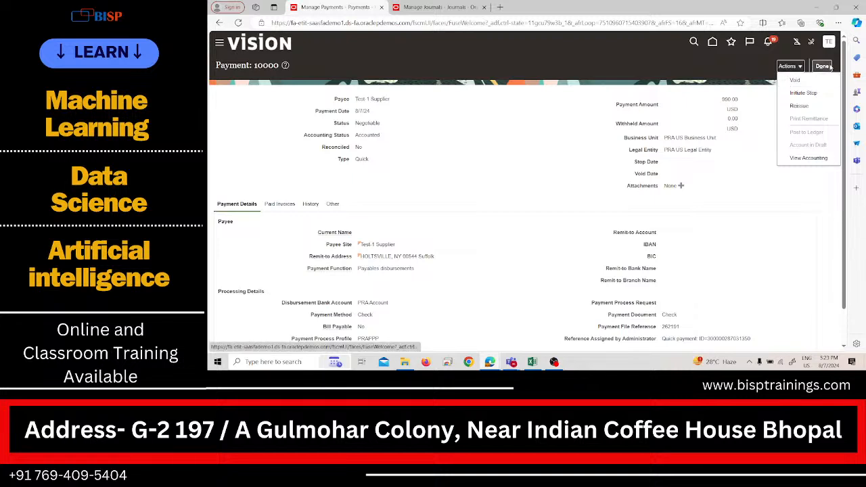
pyautogui.click(830, 66)
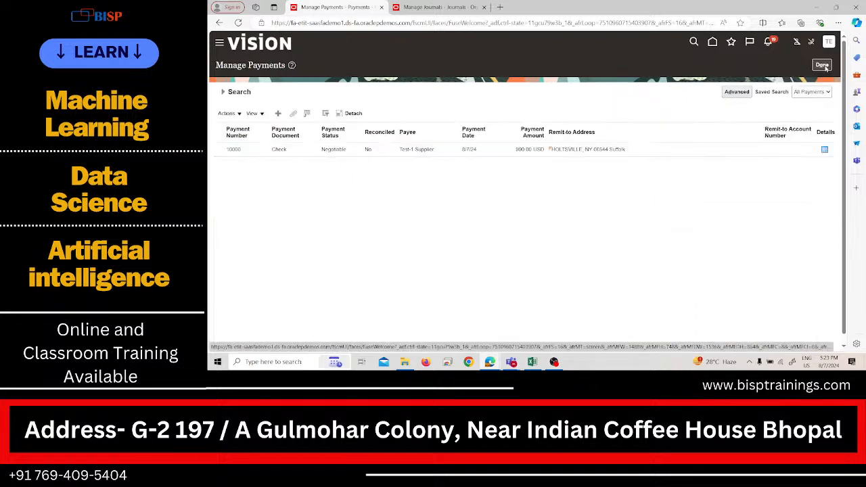
# Step: Close Manage Payments and go to the General Accounting Journals work area
pyautogui.click(824, 66)
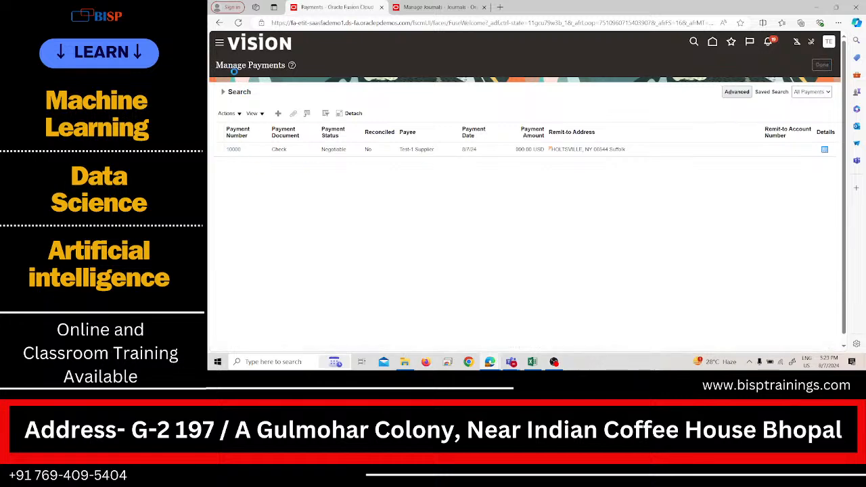
pyautogui.click(226, 45)
pyautogui.scroll(-3, 328, 176)
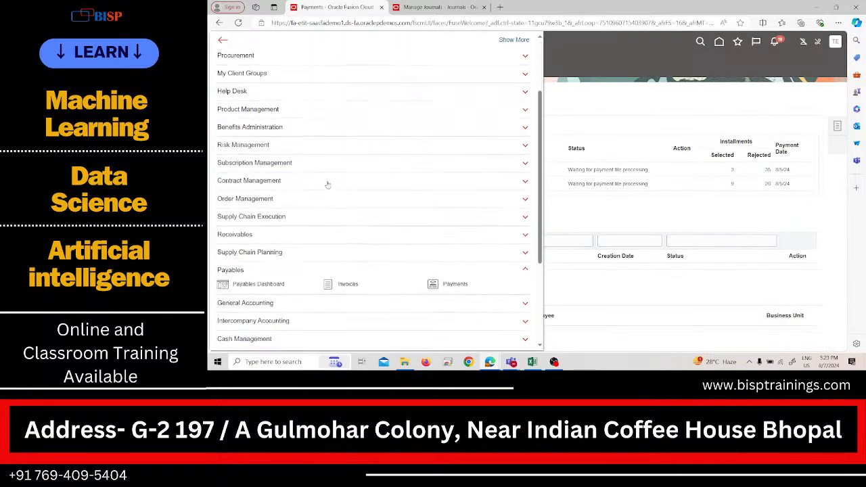
pyautogui.scroll(-2, 318, 177)
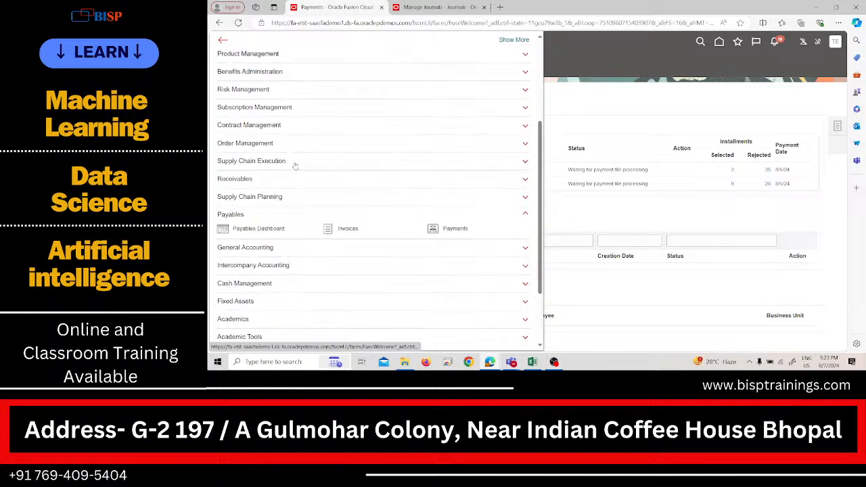
pyautogui.scroll(-3, 319, 257)
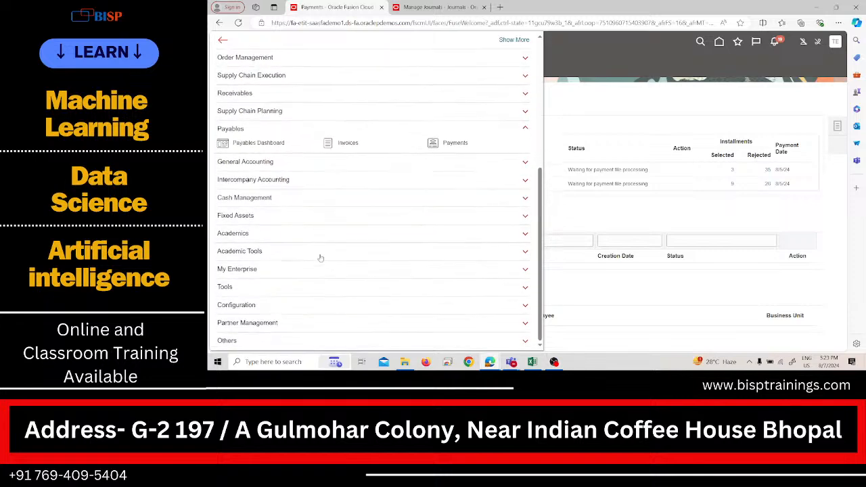
pyautogui.scroll(4, 321, 258)
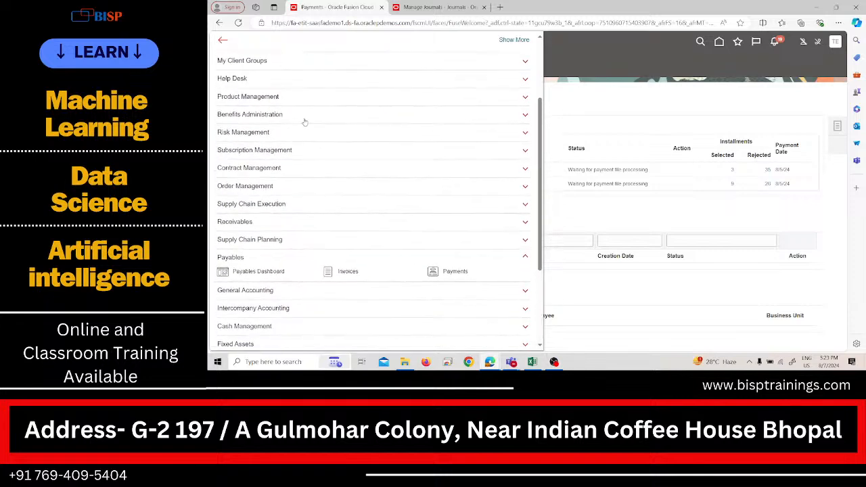
pyautogui.scroll(3, 309, 201)
pyautogui.scroll(-5, 312, 202)
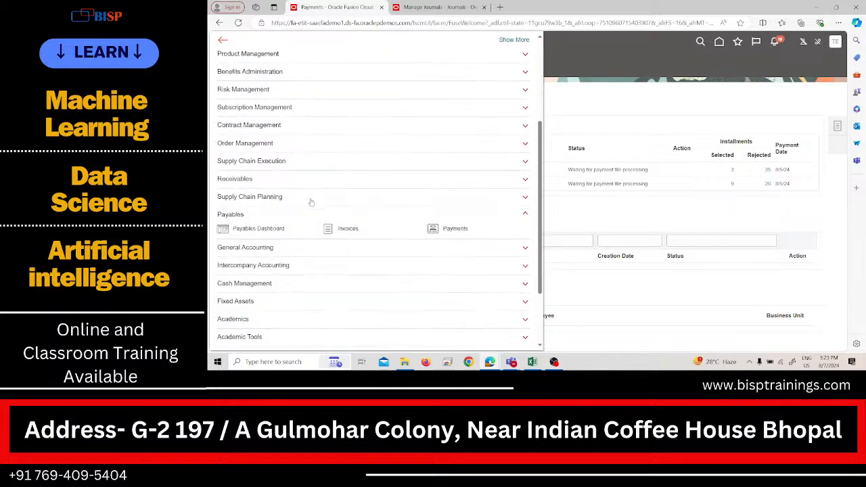
pyautogui.click(341, 215)
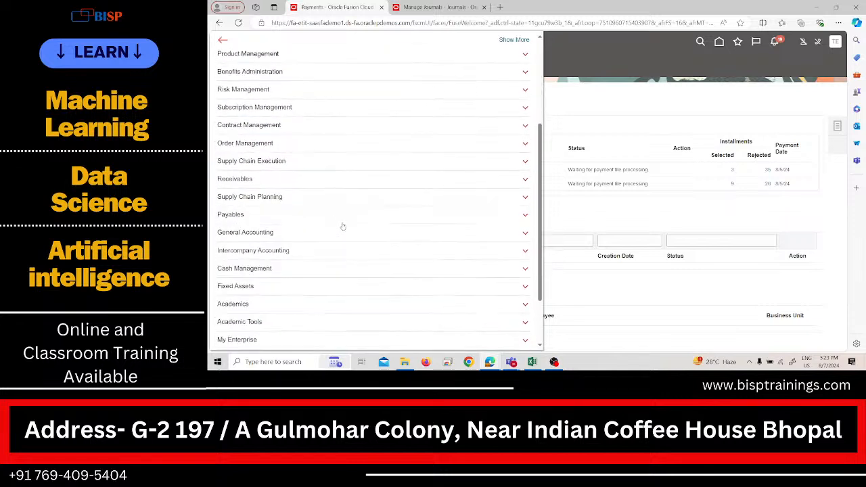
pyautogui.click(343, 231)
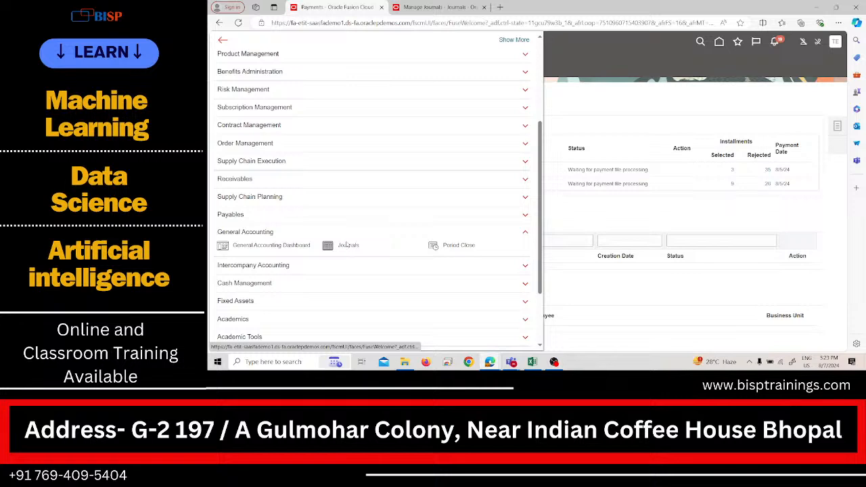
pyautogui.click(348, 246)
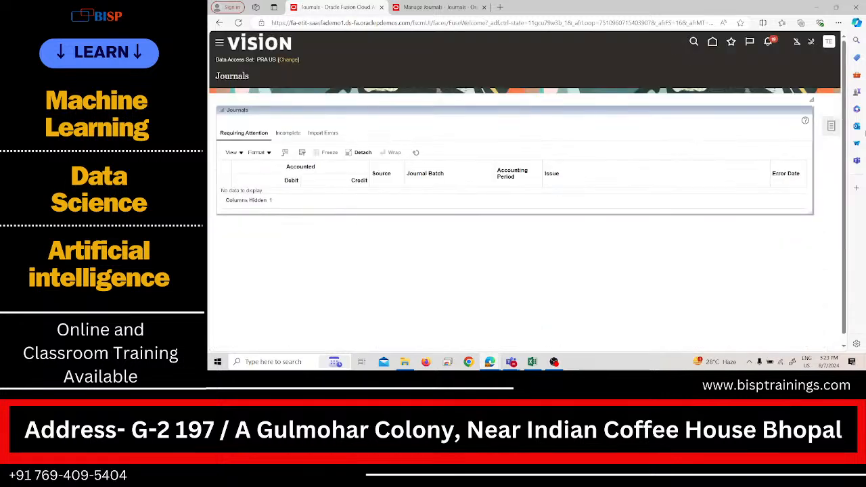
# Step: Open Manage Journals, search for Aug-24 journals, and examine the categories of the Payables journals
pyautogui.click(831, 126)
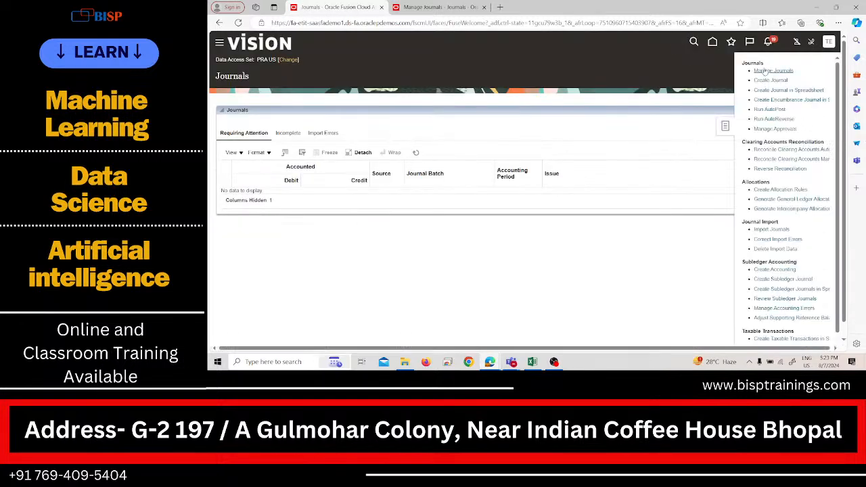
pyautogui.click(764, 71)
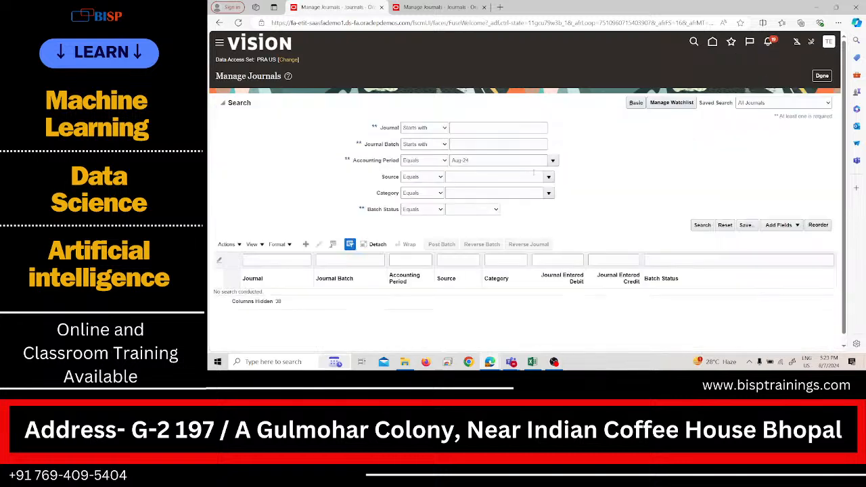
pyautogui.click(702, 225)
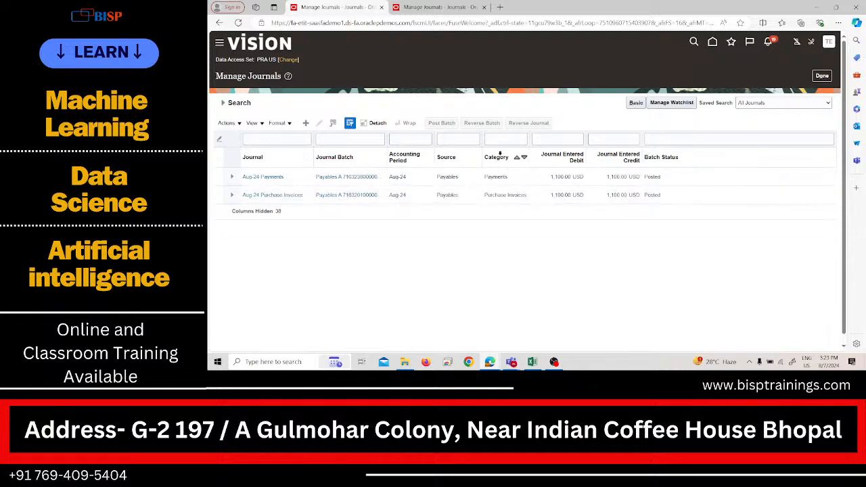
pyautogui.click(500, 155)
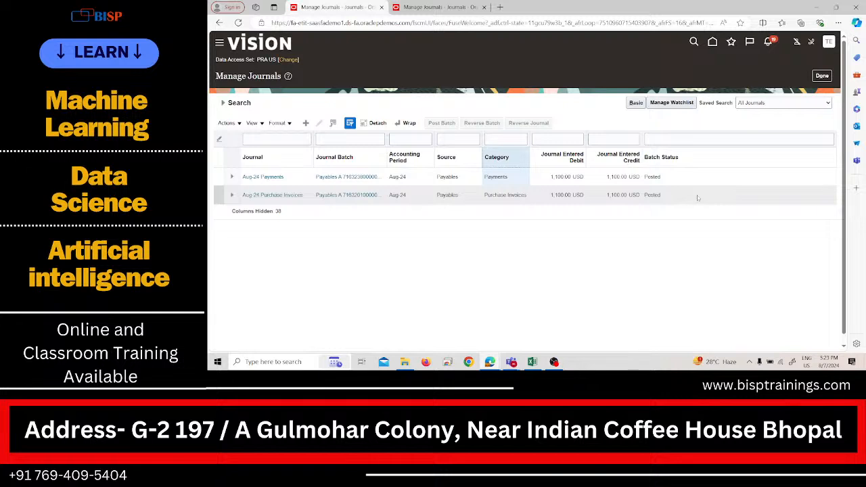
# Step: Close Manage Journals and go to the Payables Invoices work area
pyautogui.click(821, 76)
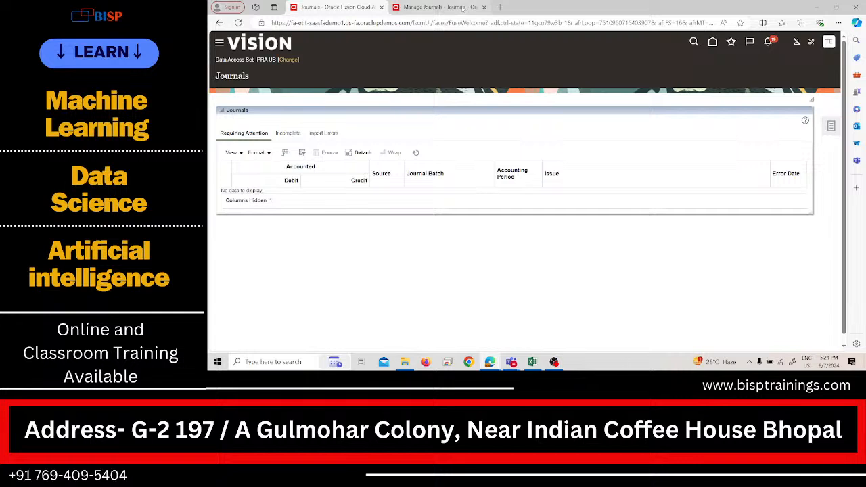
pyautogui.click(220, 43)
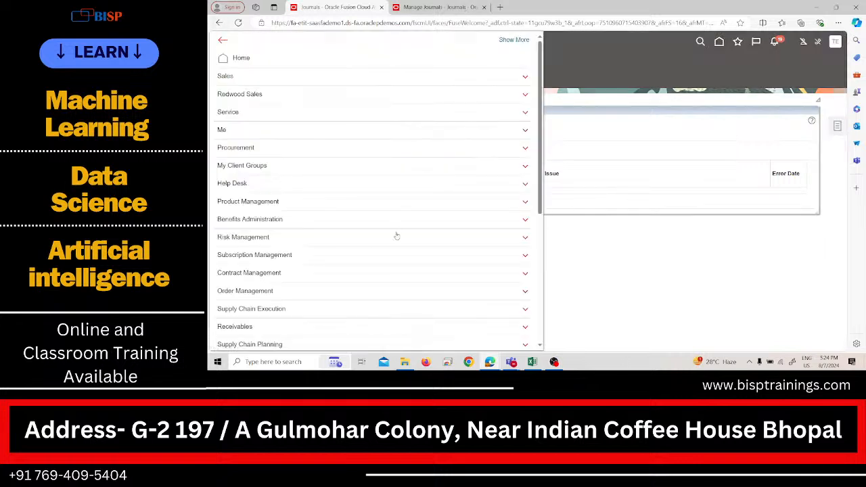
pyautogui.scroll(-5, 396, 235)
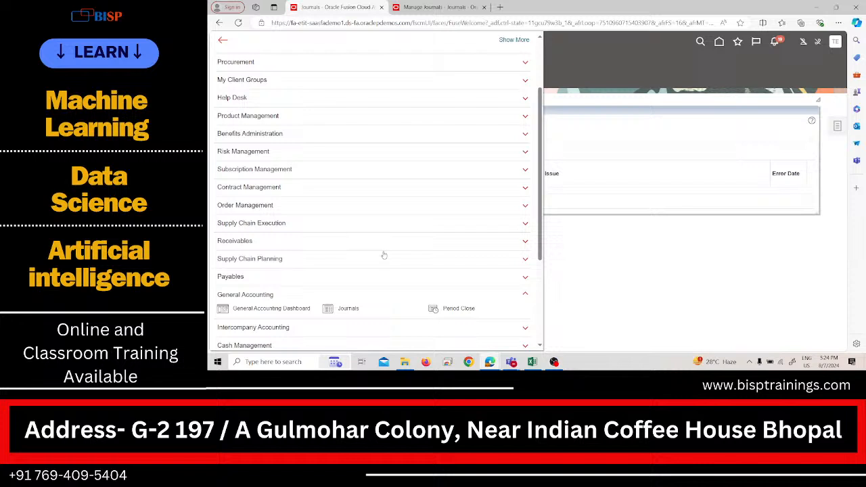
pyautogui.click(381, 192)
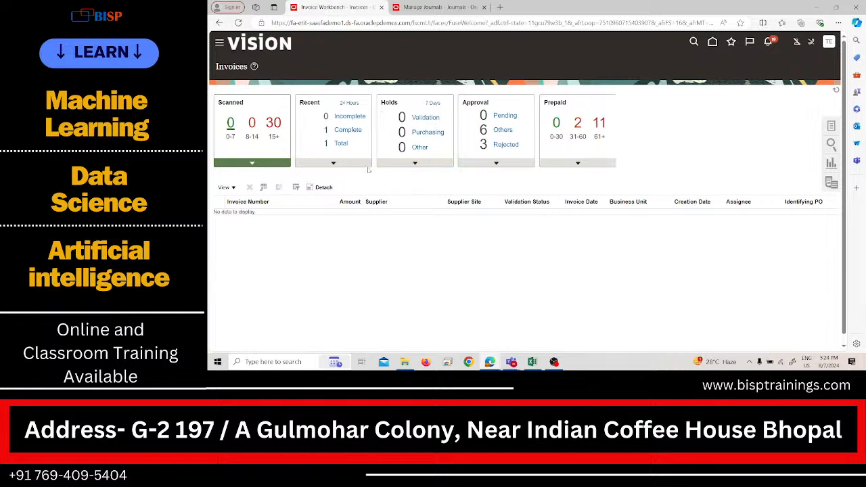
# Step: List all recent invoices to review invoice 1234's statuses, and switch to the open Aug-24 Purchase Invoices journal
pyautogui.click(355, 125)
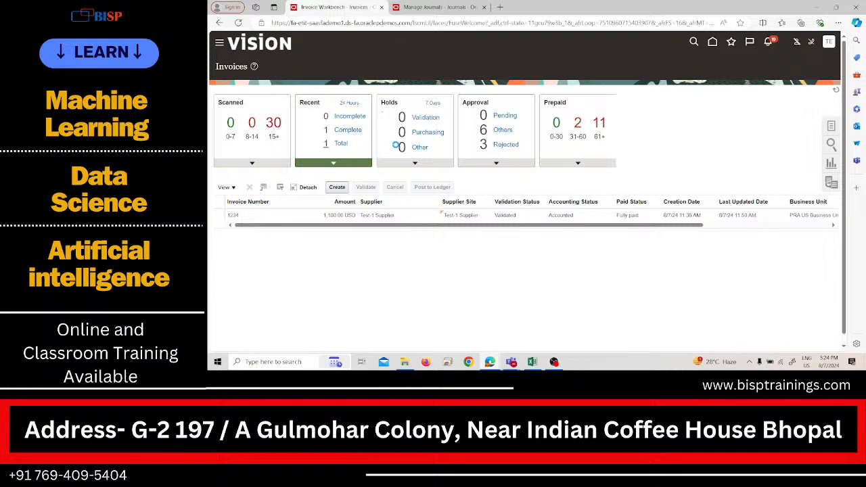
pyautogui.click(413, 10)
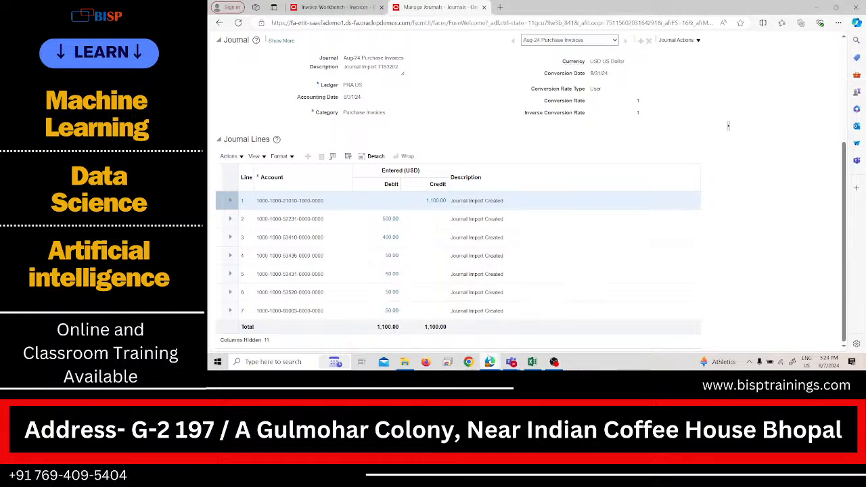
# Step: Close the browser tab with the Aug-24 Purchase Invoices journal and return to the Payables Invoices work area
pyautogui.click(336, 5)
pyautogui.click(434, 5)
pyautogui.click(360, 6)
pyautogui.click(427, 6)
pyautogui.click(484, 7)
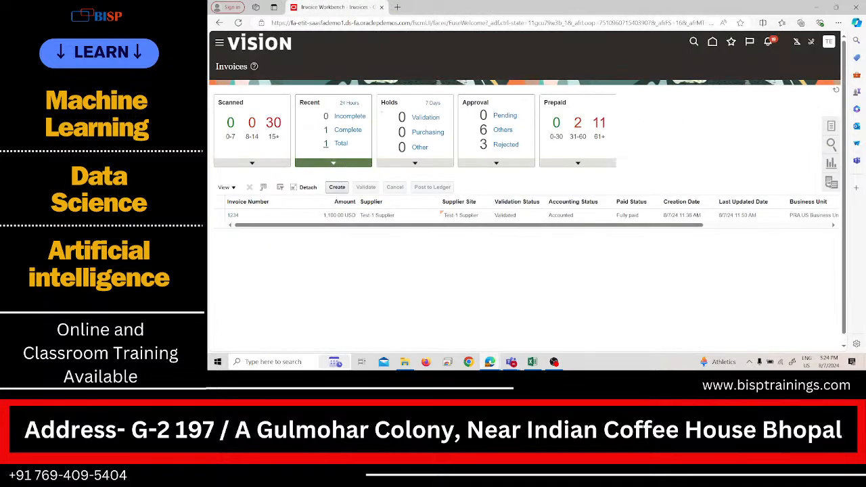
pyautogui.click(468, 361)
pyautogui.click(782, 362)
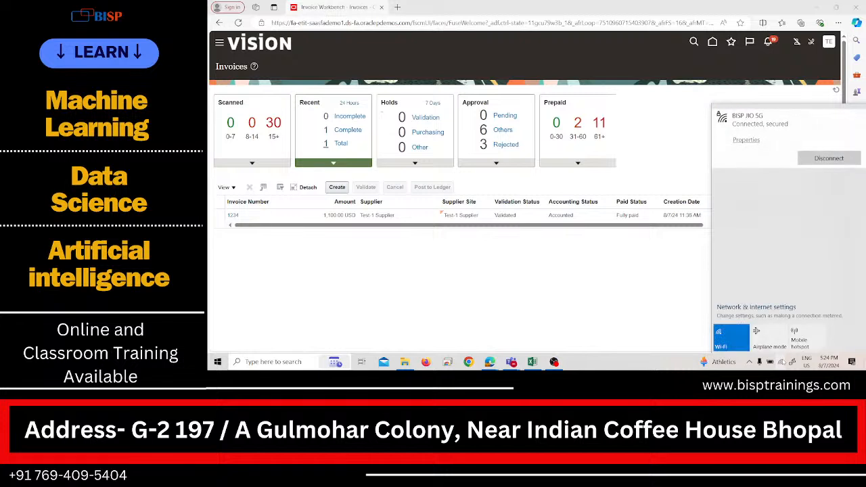
pyautogui.click(784, 363)
pyautogui.click(709, 319)
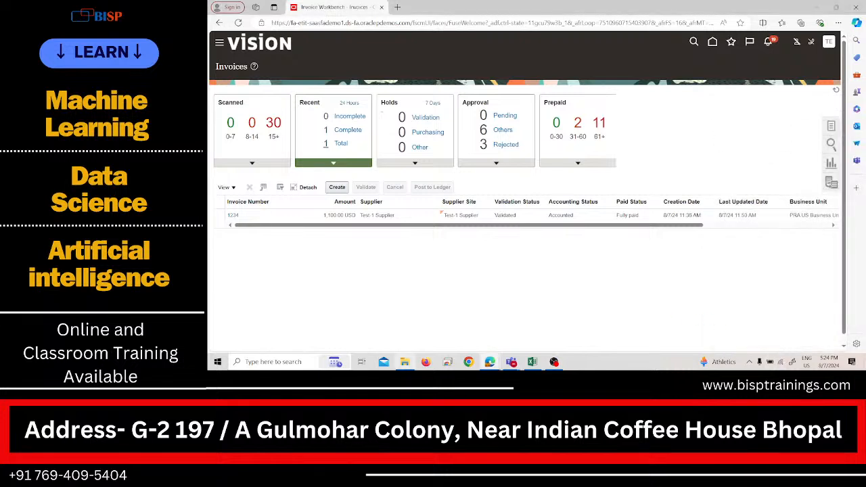
# Step: Try to load the Invoices page in a new browser tab, closing the surplus blank tab
pyautogui.click(399, 7)
pyautogui.click(401, 6)
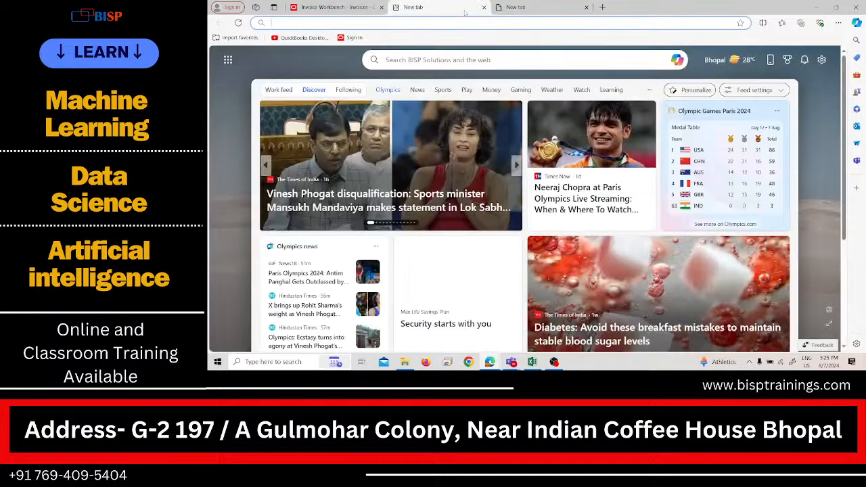
pyautogui.click(484, 8)
pyautogui.click(484, 7)
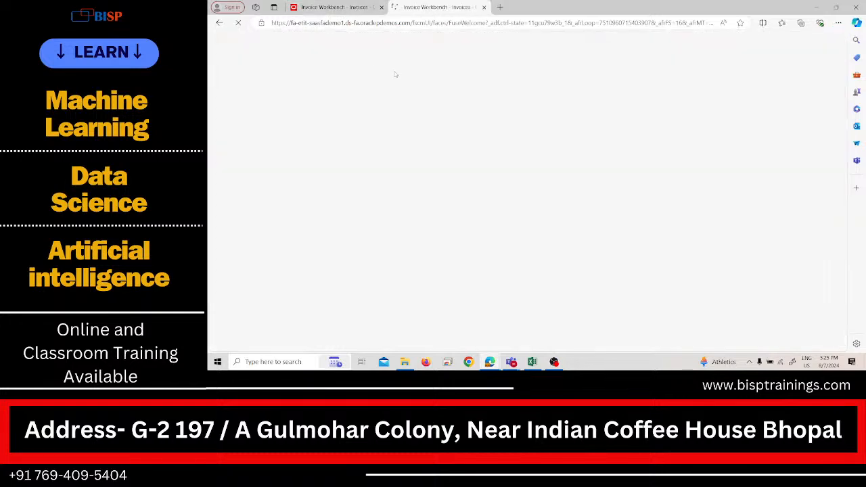
pyautogui.click(345, 7)
pyautogui.click(447, 7)
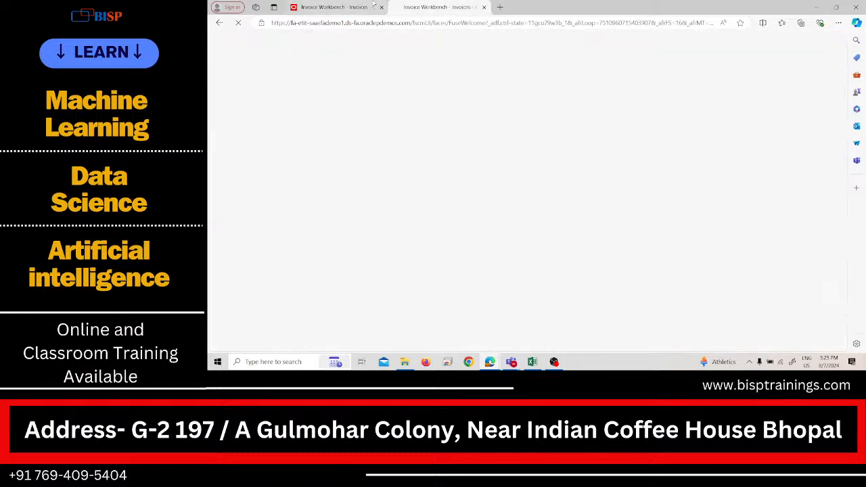
pyautogui.click(351, 7)
pyautogui.click(417, 6)
pyautogui.click(359, 8)
pyautogui.click(416, 7)
pyautogui.click(359, 8)
pyautogui.click(417, 8)
pyautogui.click(359, 8)
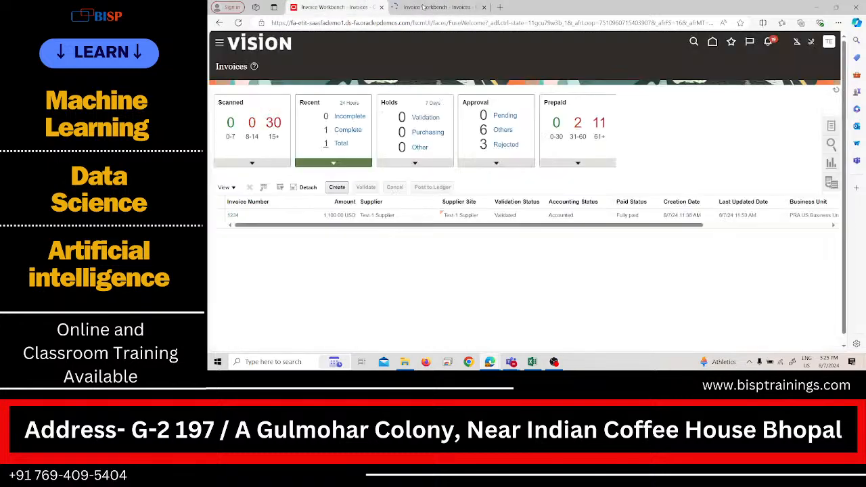
pyautogui.click(416, 8)
pyautogui.click(359, 7)
pyautogui.click(399, 8)
pyautogui.click(359, 7)
pyautogui.click(416, 8)
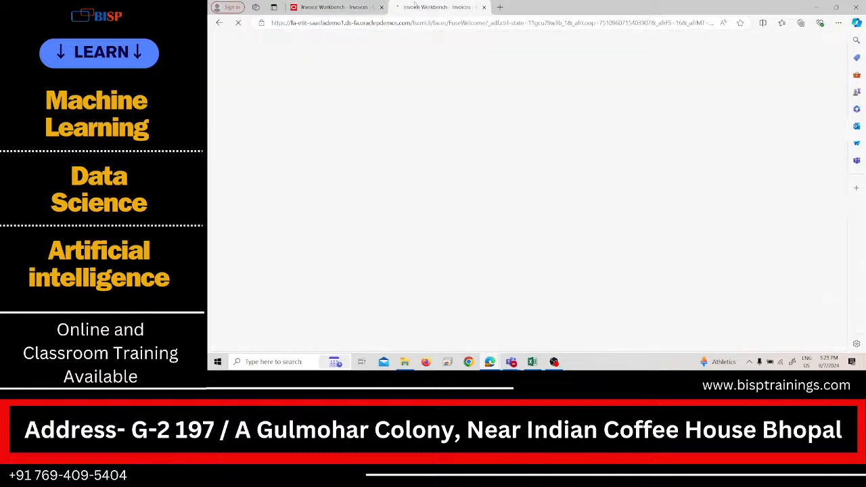
pyautogui.click(360, 4)
pyautogui.click(424, 5)
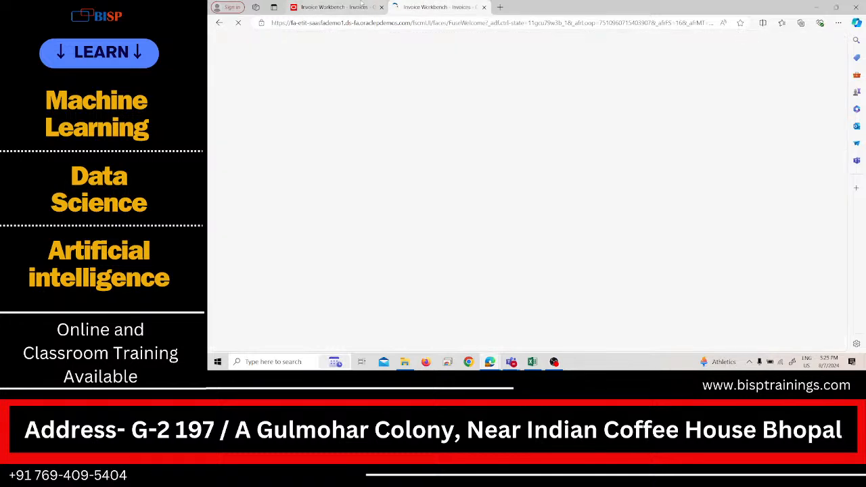
pyautogui.click(352, 5)
pyautogui.click(423, 6)
pyautogui.click(343, 4)
pyautogui.click(444, 4)
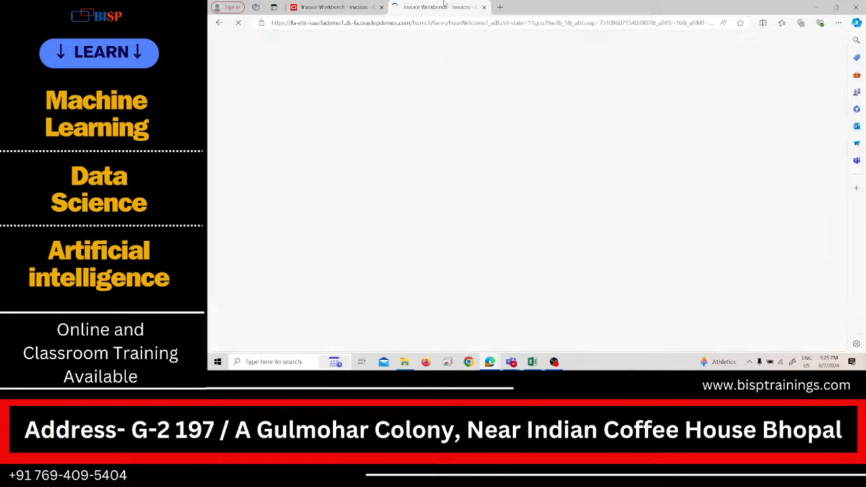
# Step: Load the Oracle Fusion home page in another new browser tab and close the duplicate Invoices tab
pyautogui.click(500, 7)
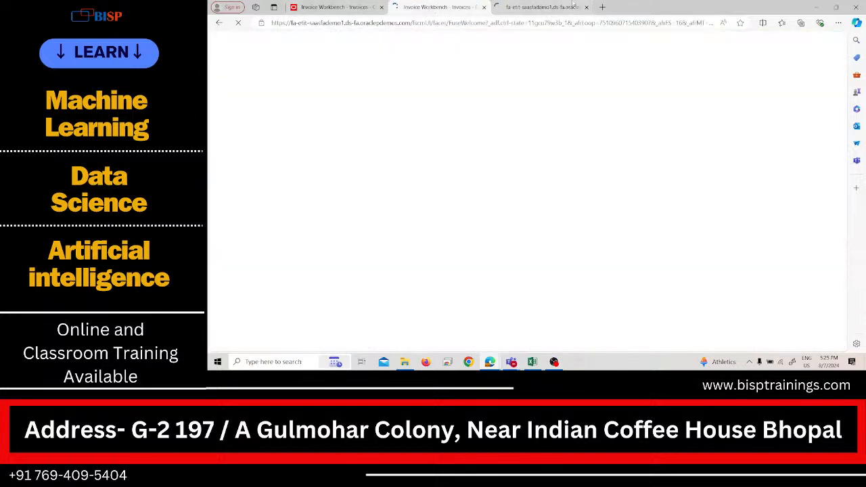
pyautogui.click(352, 5)
pyautogui.click(444, 5)
pyautogui.click(550, 6)
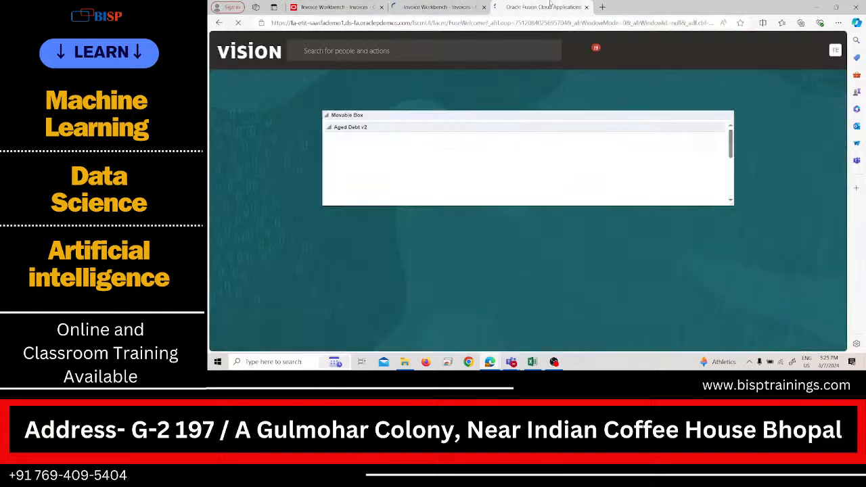
pyautogui.click(484, 7)
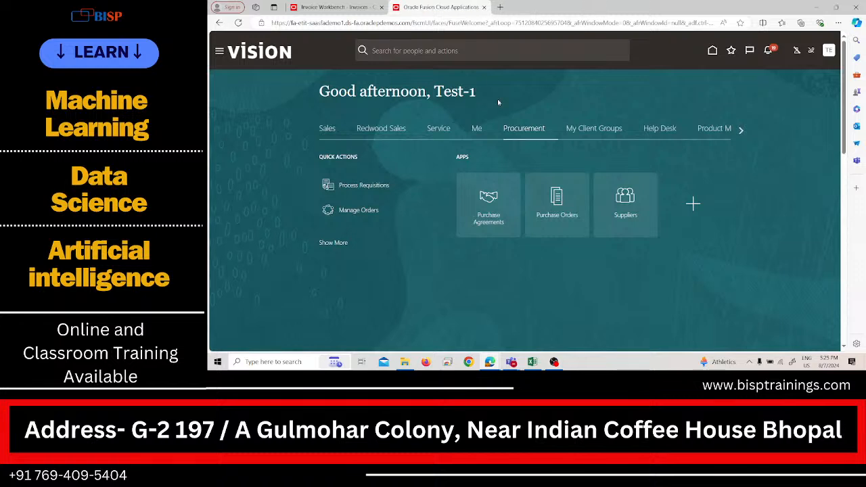
# Step: Go to the Payables Invoices work area in the new tab, close the old Invoices tab and reload the page
pyautogui.click(579, 193)
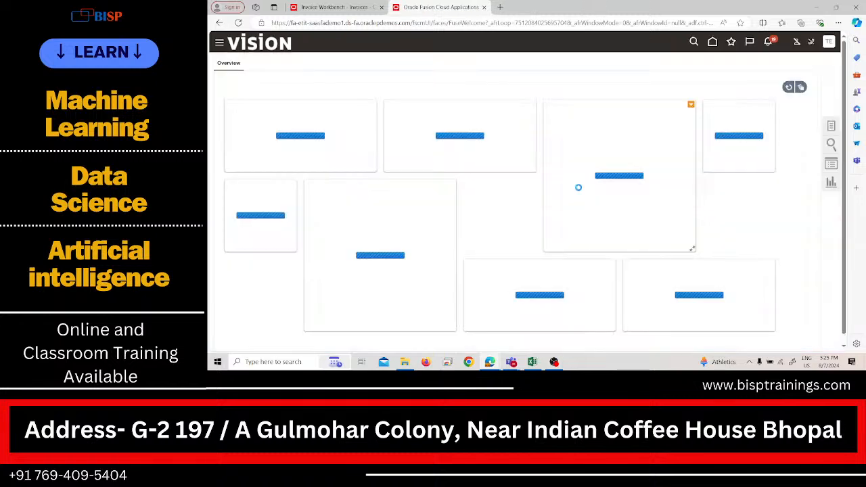
pyautogui.click(219, 43)
pyautogui.click(385, 7)
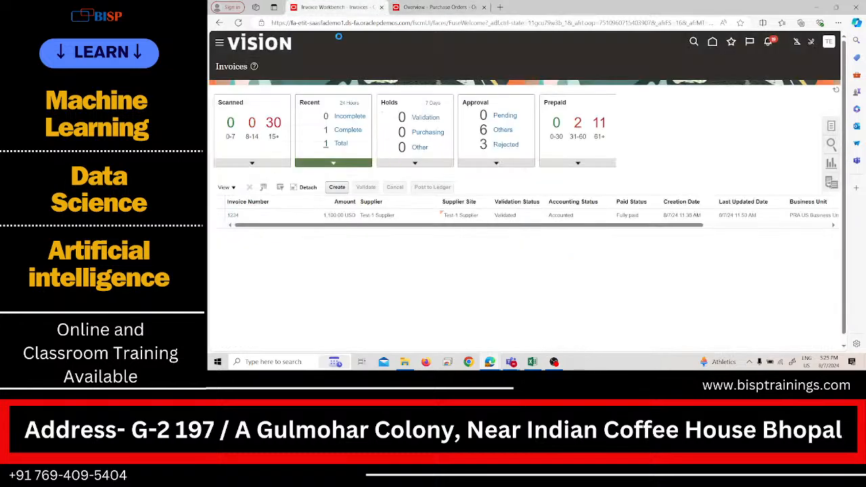
pyautogui.click(381, 7)
pyautogui.scroll(-3, 267, 203)
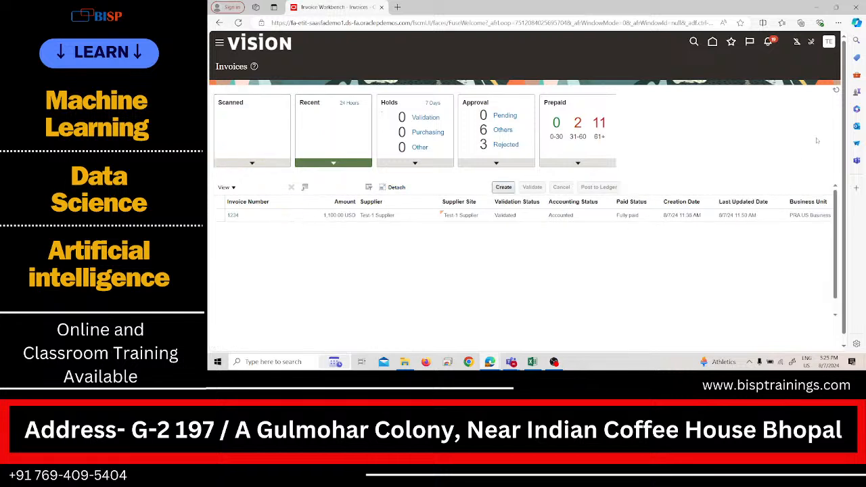
pyautogui.click(238, 23)
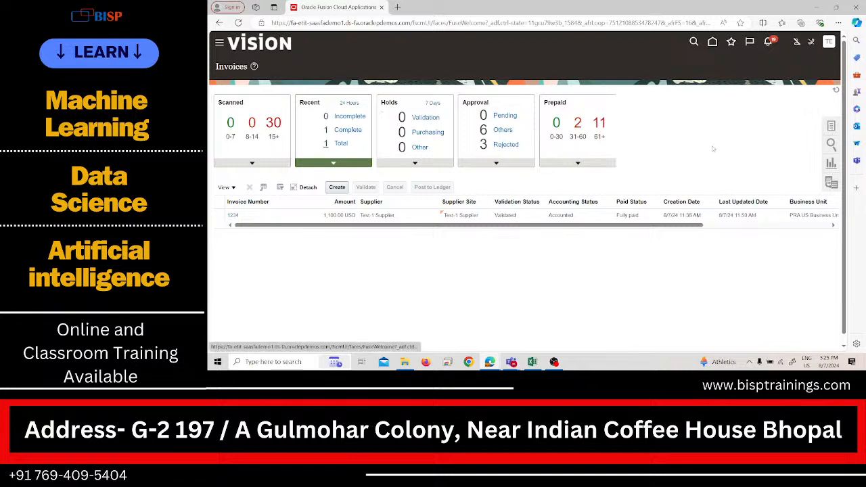
# Step: Start a new invoice in PRA US Business Unit and select Test-1 Supplier as the supplier
pyautogui.click(342, 188)
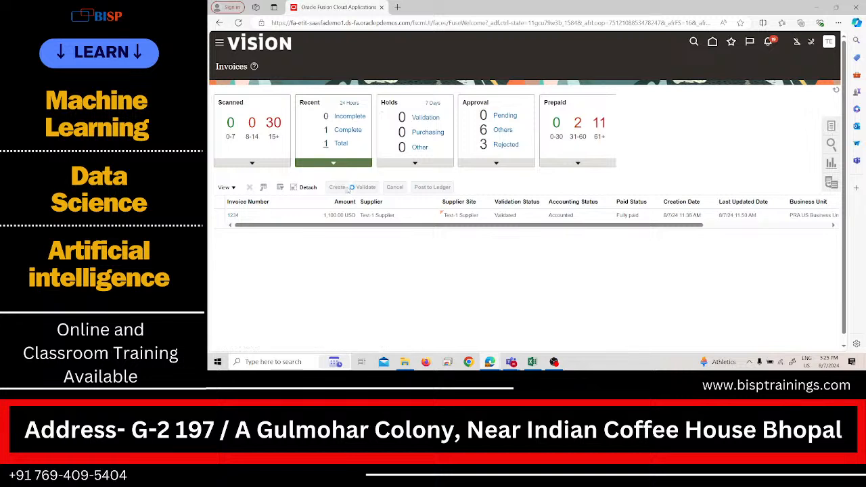
pyautogui.click(347, 149)
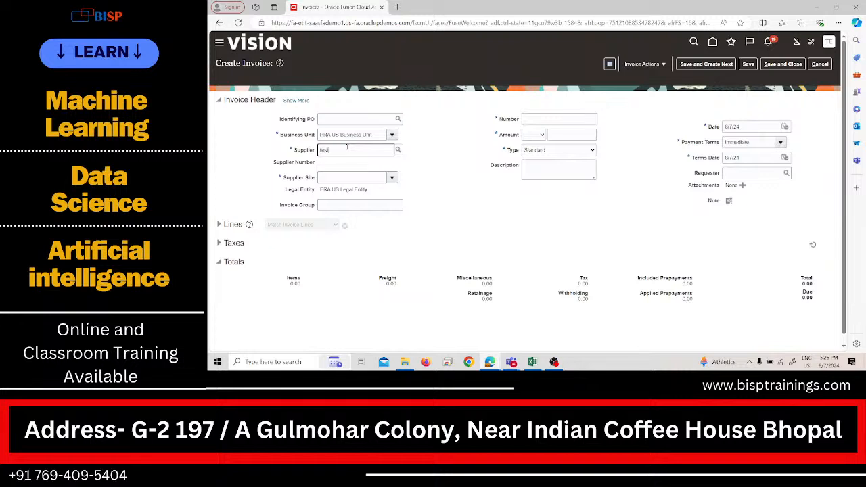
pyautogui.click(340, 164)
# Step: Set the invoice number to 3214 and the invoice amount to USD 5,000
pyautogui.click(536, 119)
pyautogui.write('3214')
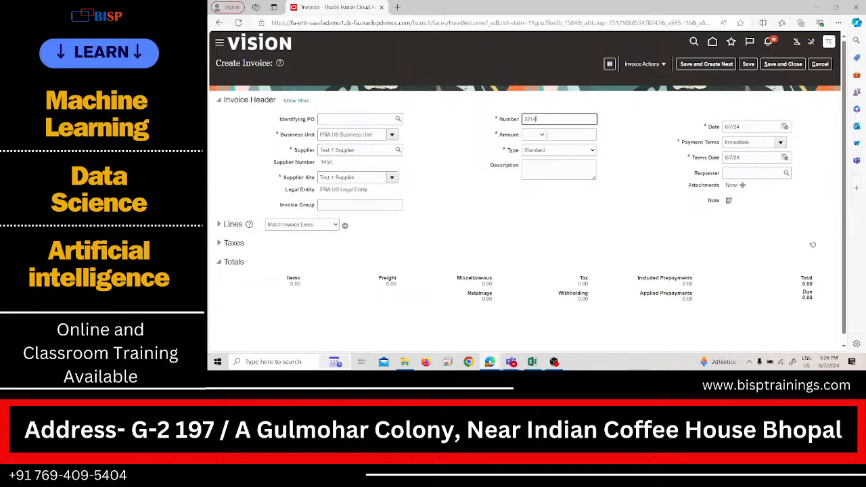
pyautogui.click(542, 134)
pyautogui.click(544, 152)
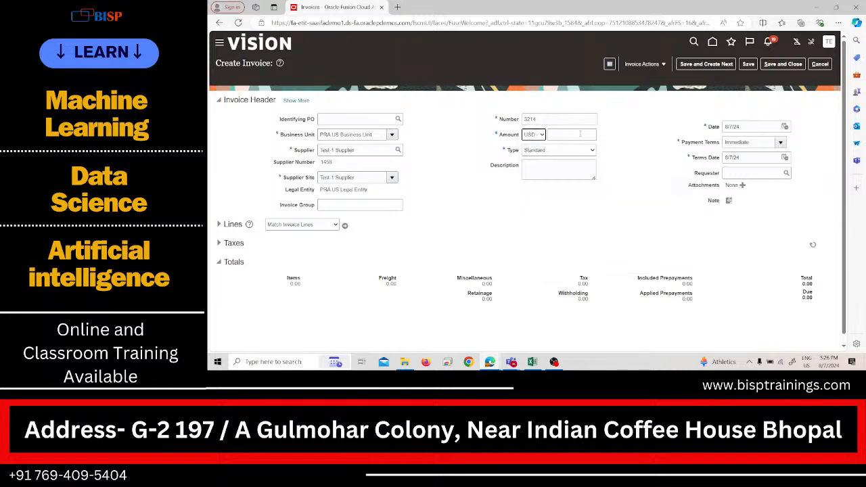
pyautogui.click(580, 134)
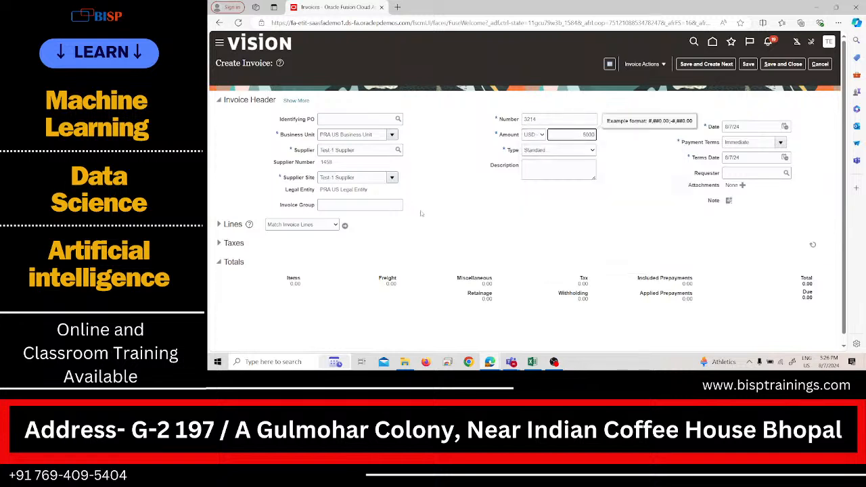
pyautogui.click(505, 198)
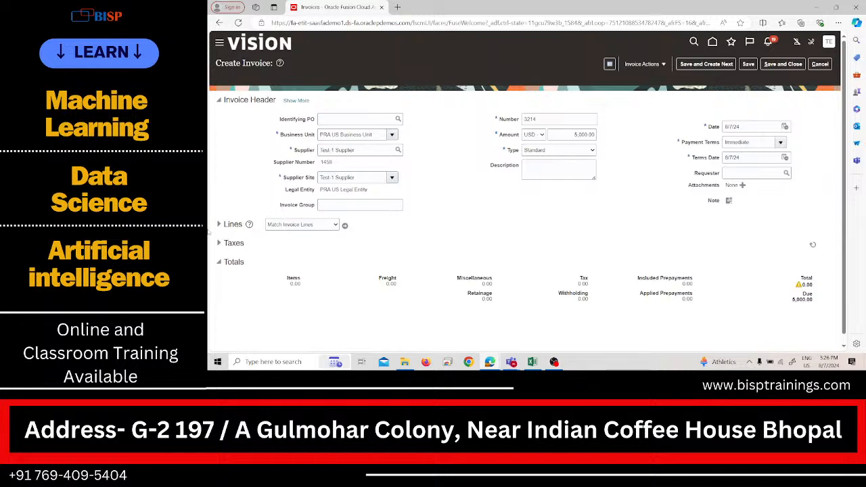
# Step: Fill in invoice line 1 with an amount of 5,000 and the Rent distribution set
pyautogui.click(219, 224)
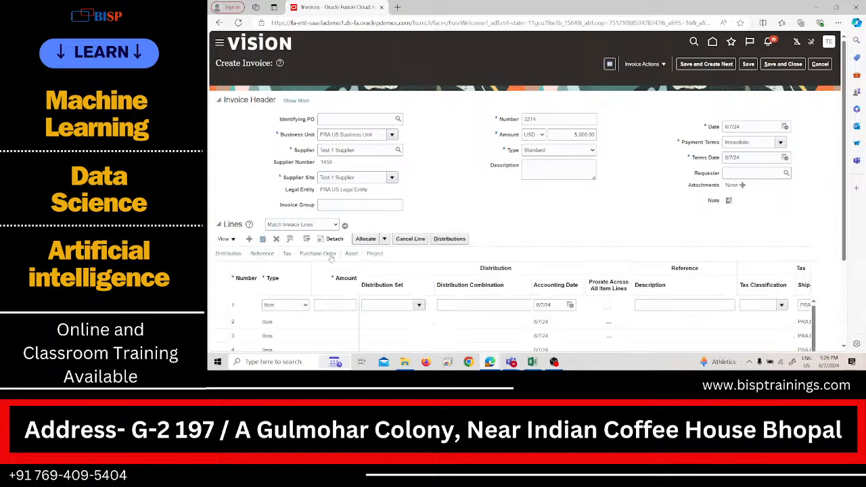
pyautogui.scroll(-2, 331, 257)
pyautogui.click(347, 219)
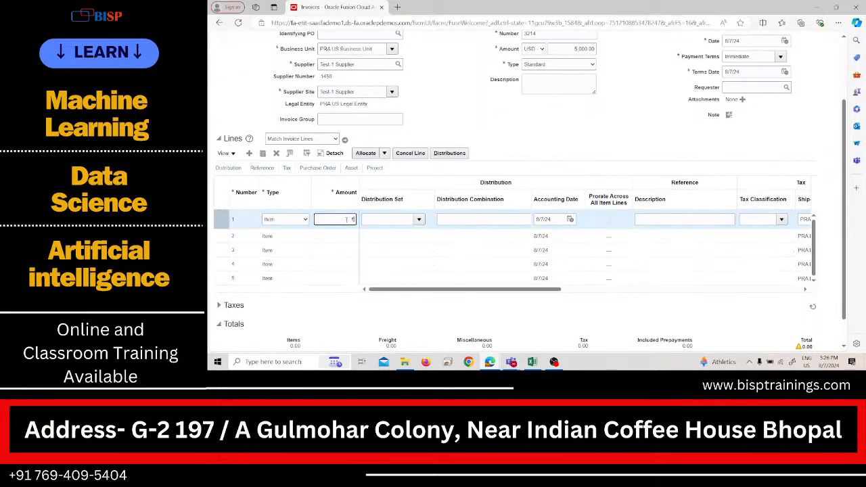
pyautogui.write('5000')
pyautogui.click(383, 220)
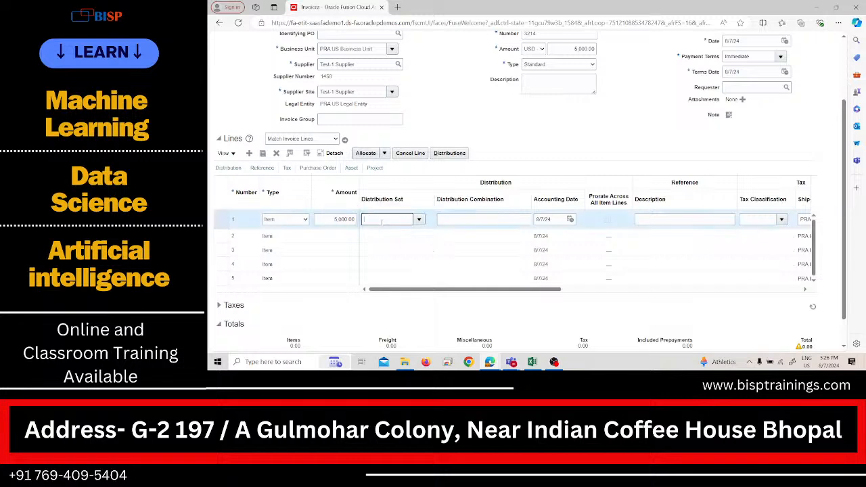
pyautogui.write('rent')
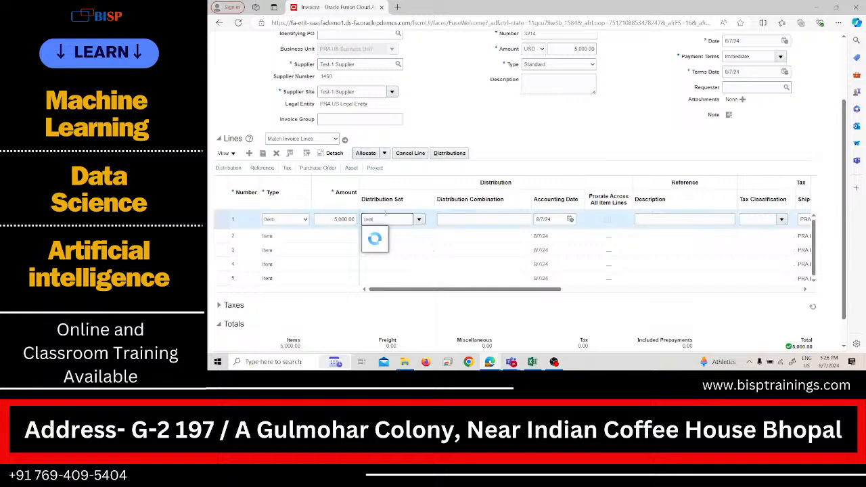
pyautogui.click(390, 232)
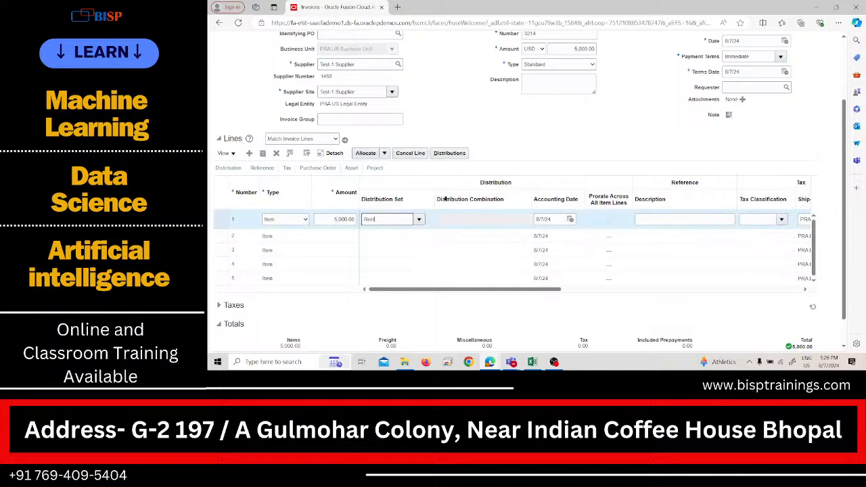
# Step: Validate invoice 3214, dismiss its summary, and save and close the invoice
pyautogui.scroll(2, 471, 188)
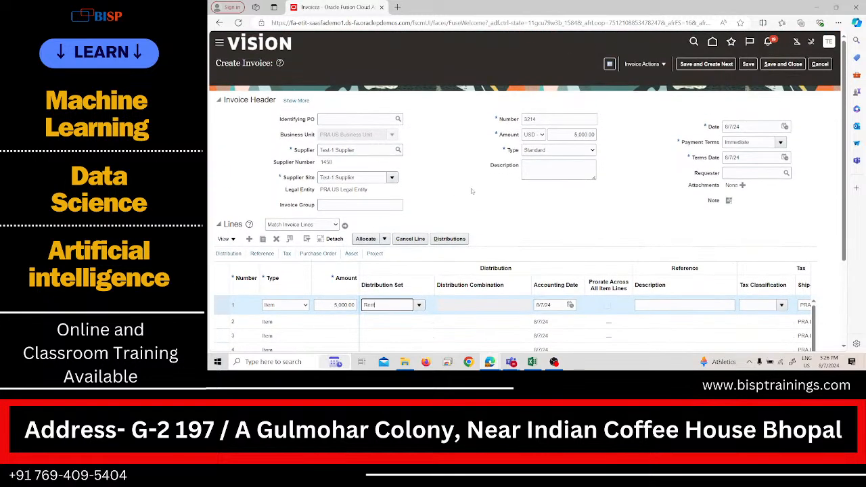
pyautogui.click(642, 63)
pyautogui.click(654, 99)
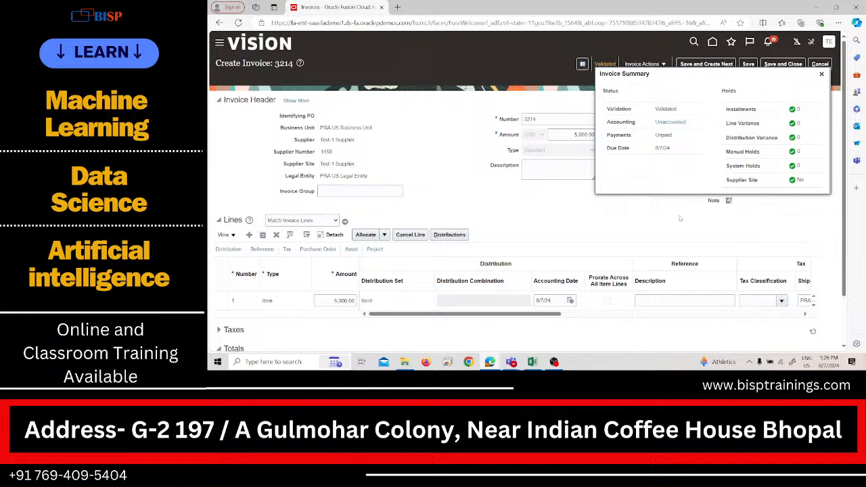
pyautogui.click(822, 73)
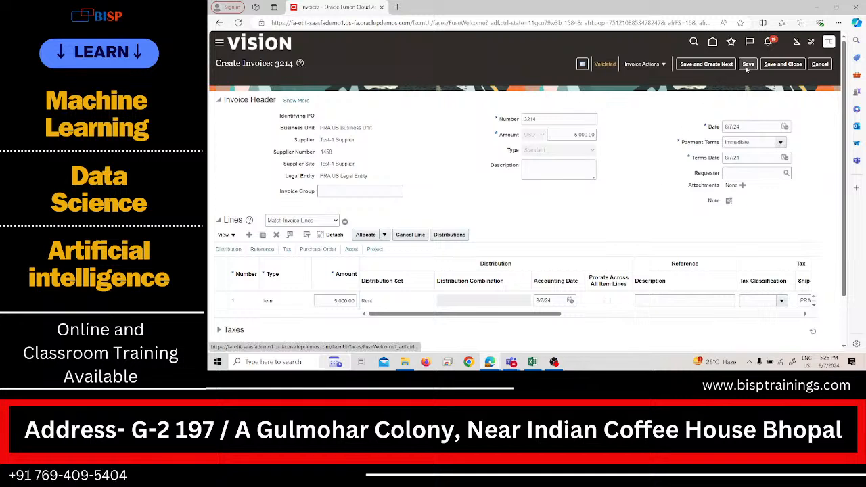
pyautogui.click(783, 64)
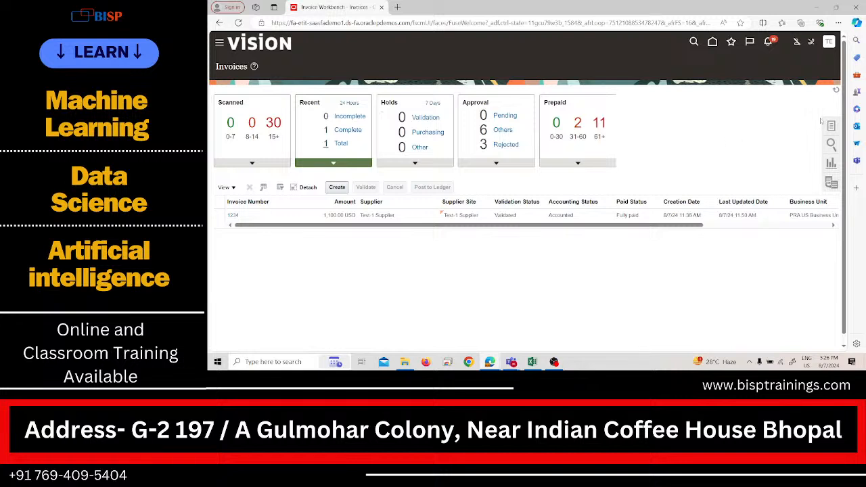
# Step: Refresh the recent invoices list and check the validation, accounting and paid statuses of invoice 3214
pyautogui.click(836, 90)
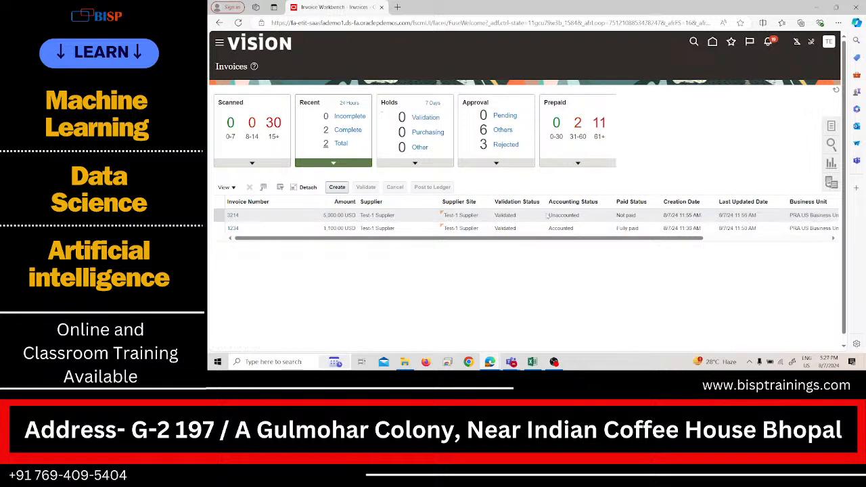
pyautogui.moveTo(662, 240); pyautogui.dragTo(679, 260)
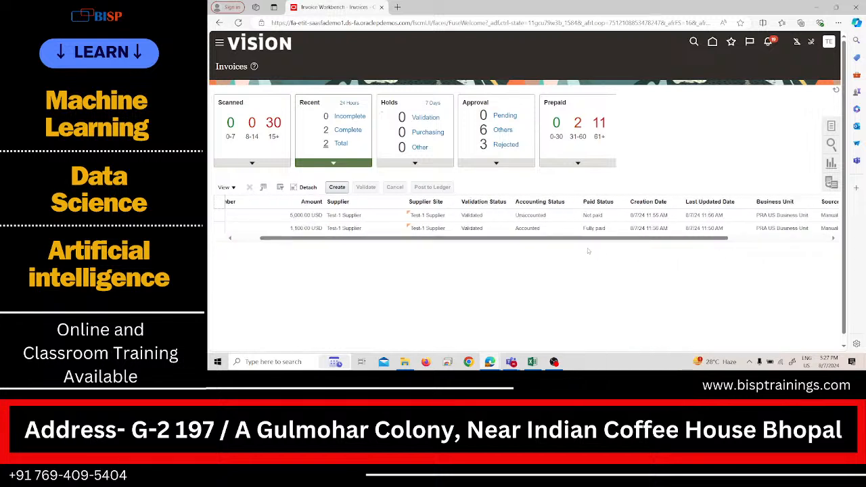
# Step: Open the Payments work area under Payables
pyautogui.moveTo(577, 241); pyautogui.dragTo(547, 241)
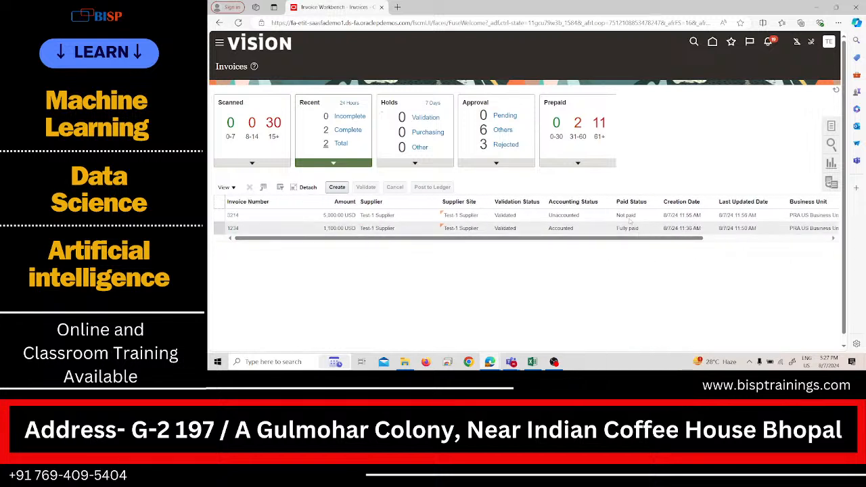
pyautogui.click(219, 42)
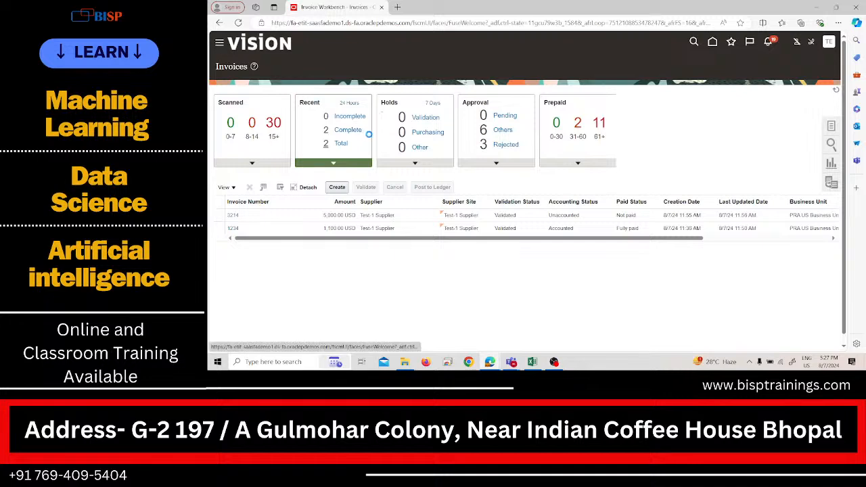
pyautogui.scroll(-3, 387, 158)
pyautogui.click(363, 191)
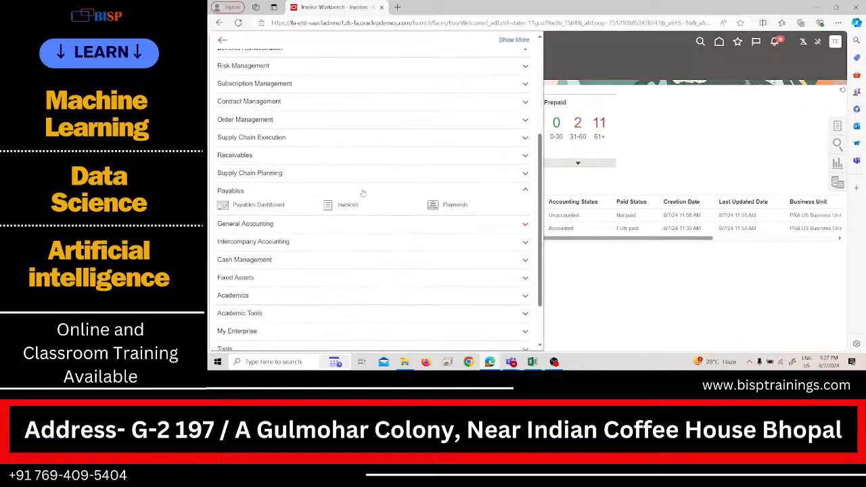
pyautogui.click(445, 201)
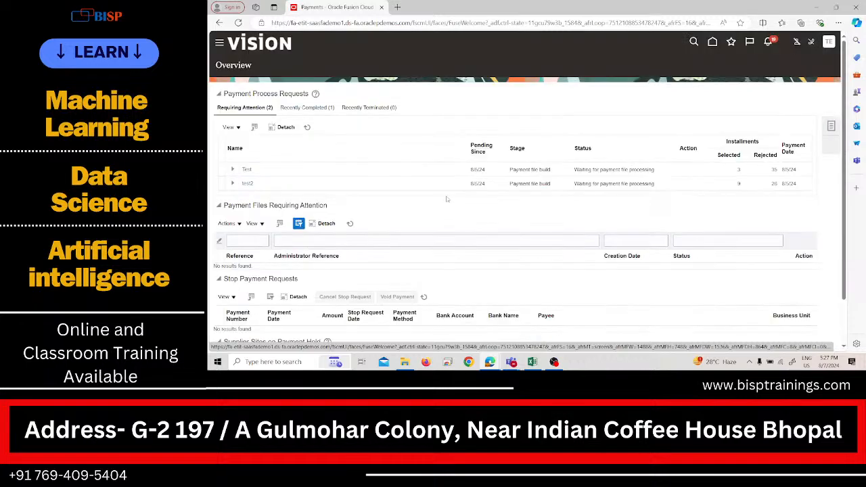
pyautogui.click(554, 363)
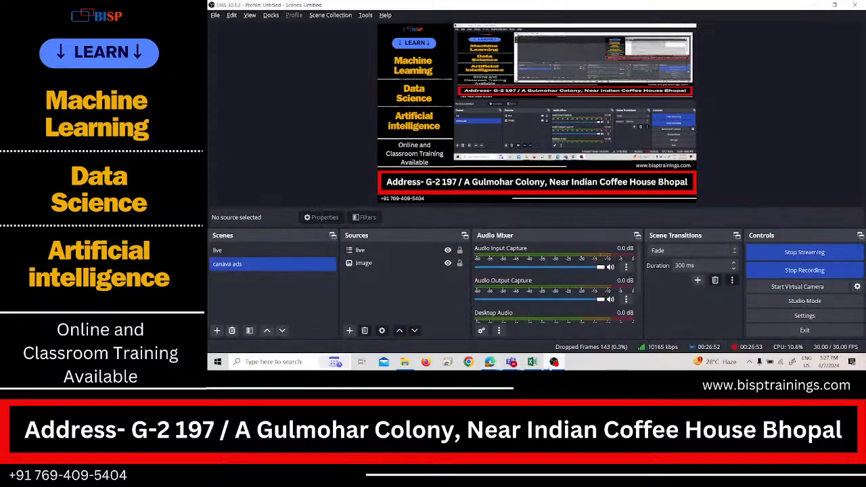
pyautogui.click(553, 362)
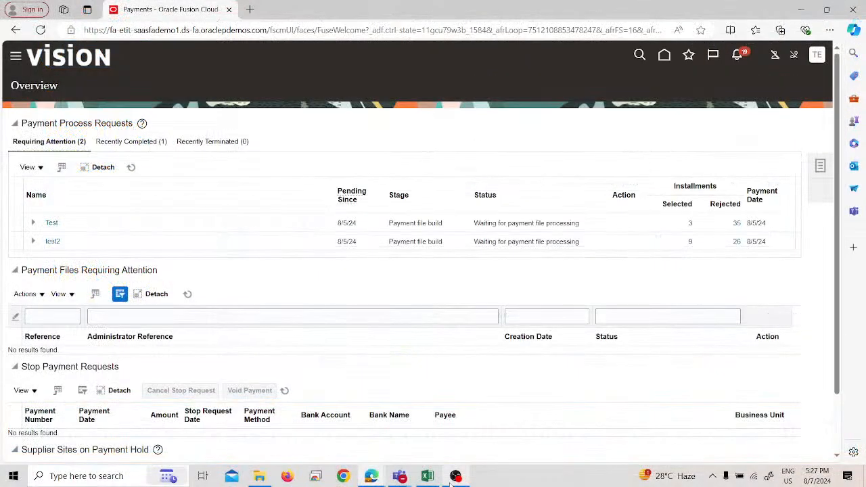
pyautogui.click(456, 476)
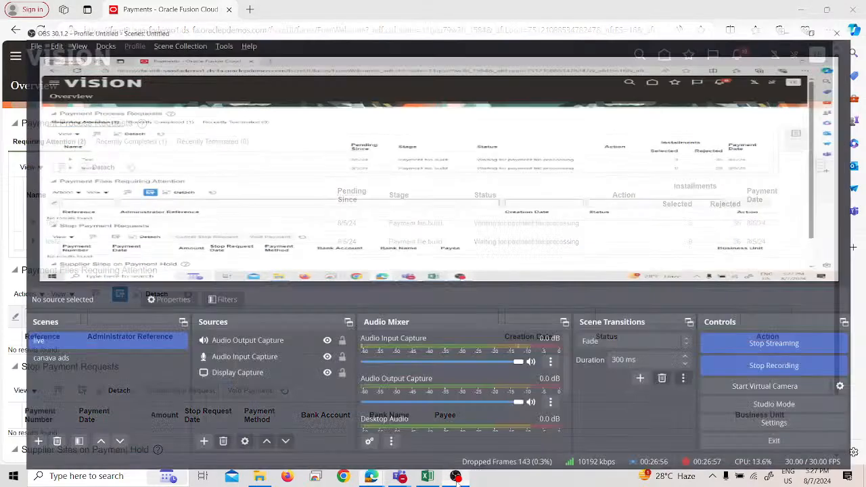
pyautogui.click(456, 477)
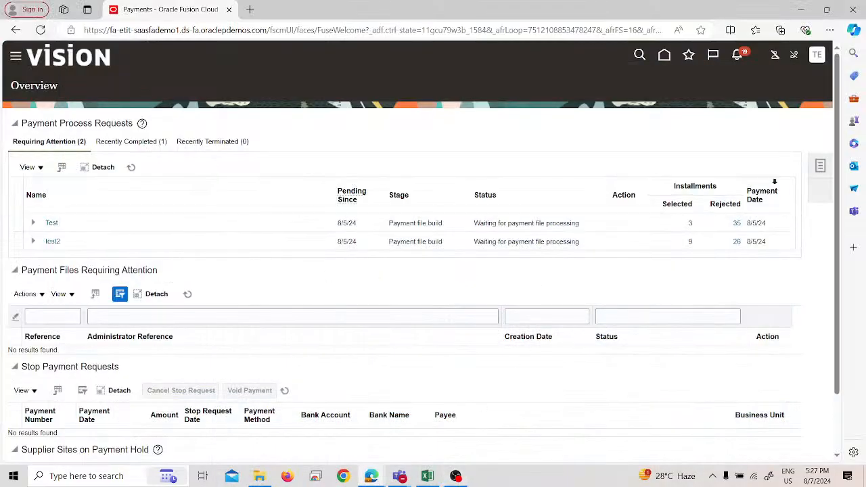
# Step: Start a new payment for Test-1 Supplier, dismiss the message, and set the payment type to Manual
pyautogui.click(818, 167)
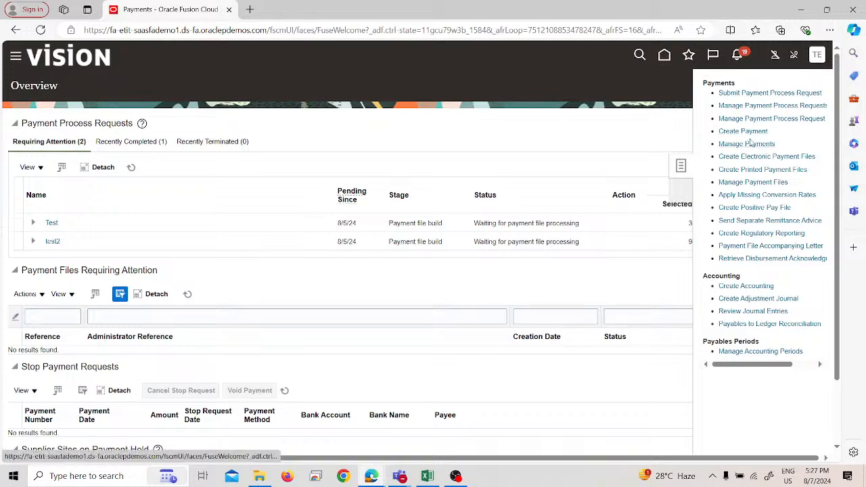
pyautogui.click(750, 133)
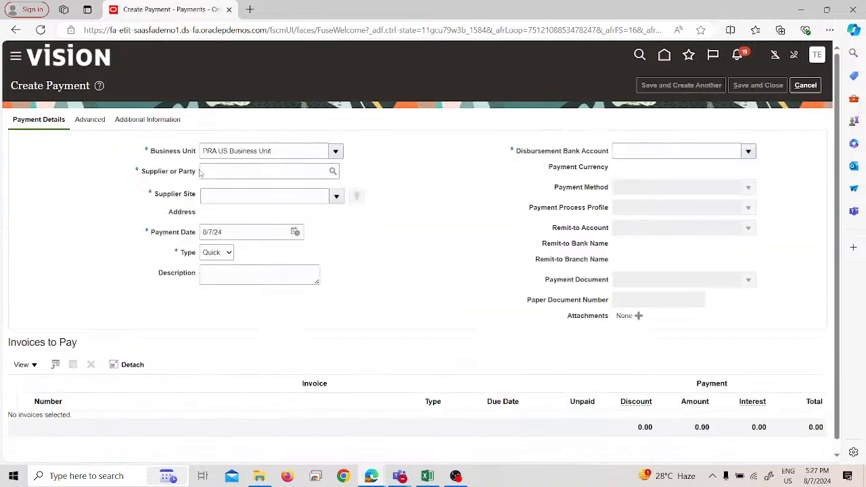
pyautogui.write('test')
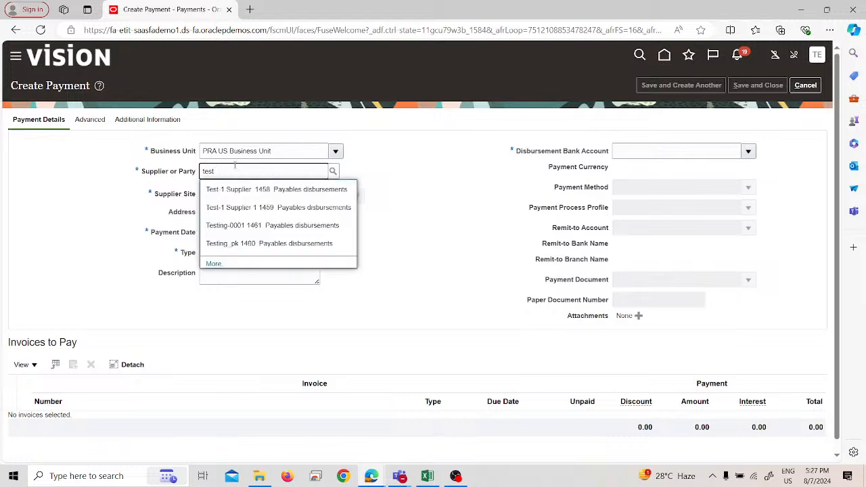
pyautogui.click(237, 192)
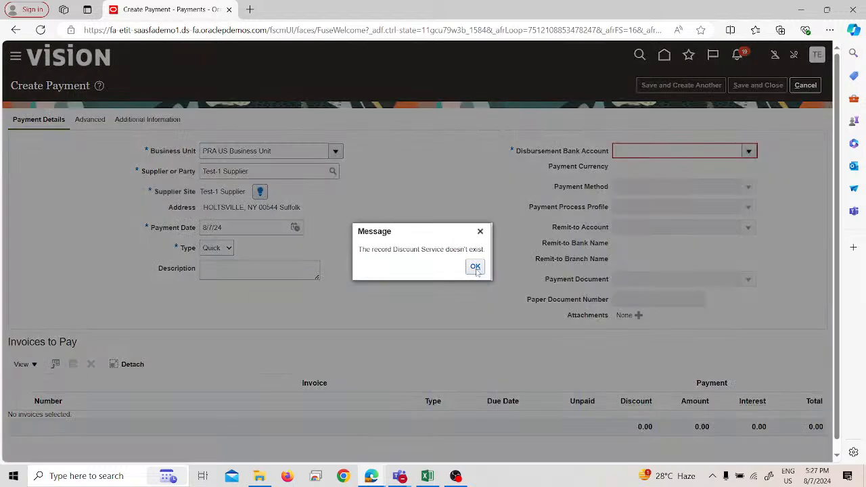
pyautogui.click(476, 268)
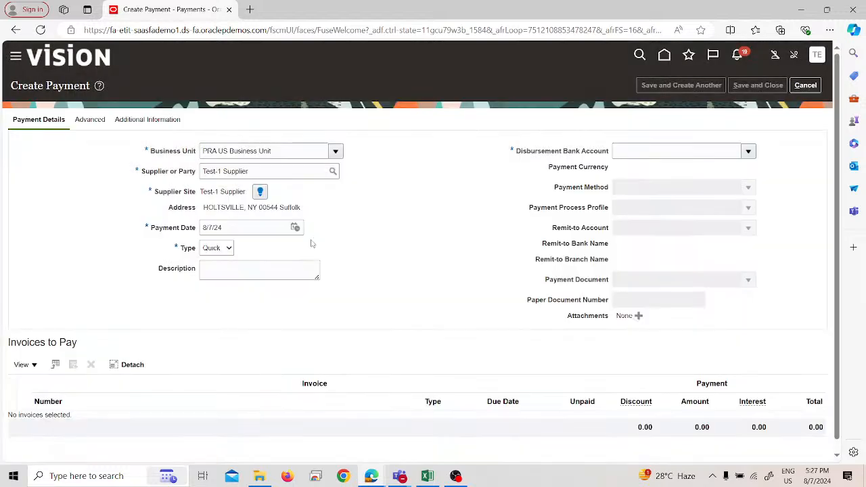
pyautogui.click(221, 249)
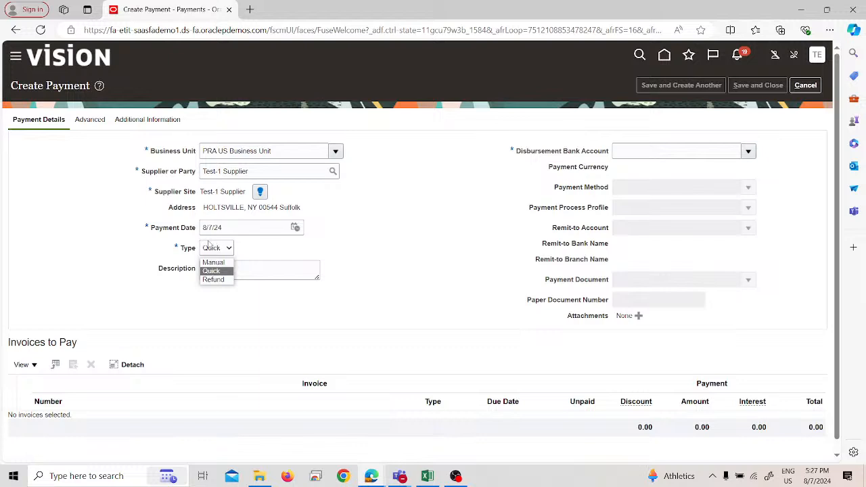
pyautogui.click(214, 262)
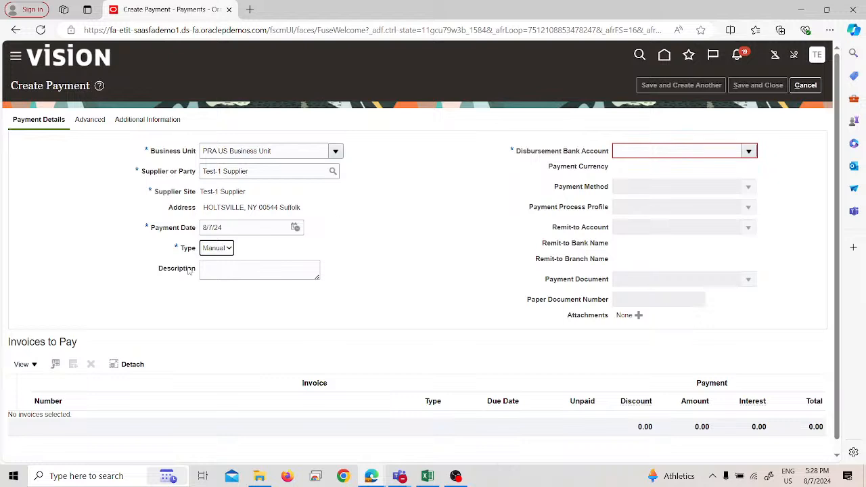
# Step: Change the payment type to Quick for the Test-1 Supplier payment
pyautogui.click(218, 250)
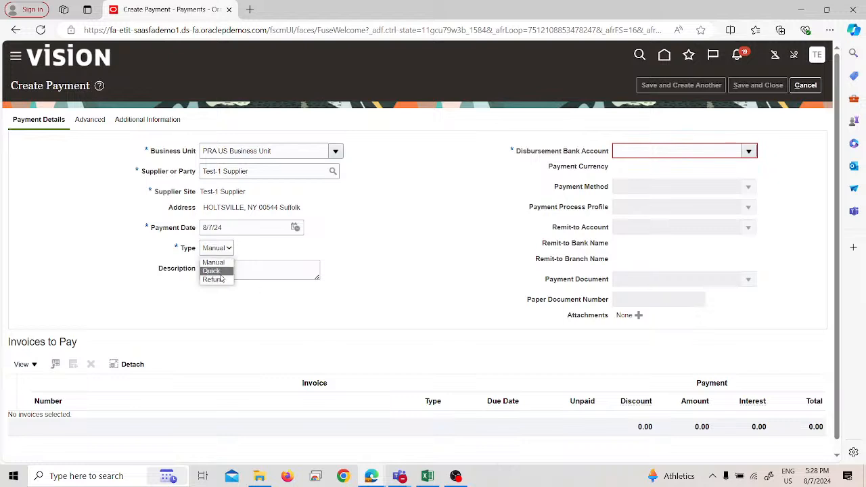
pyautogui.click(221, 272)
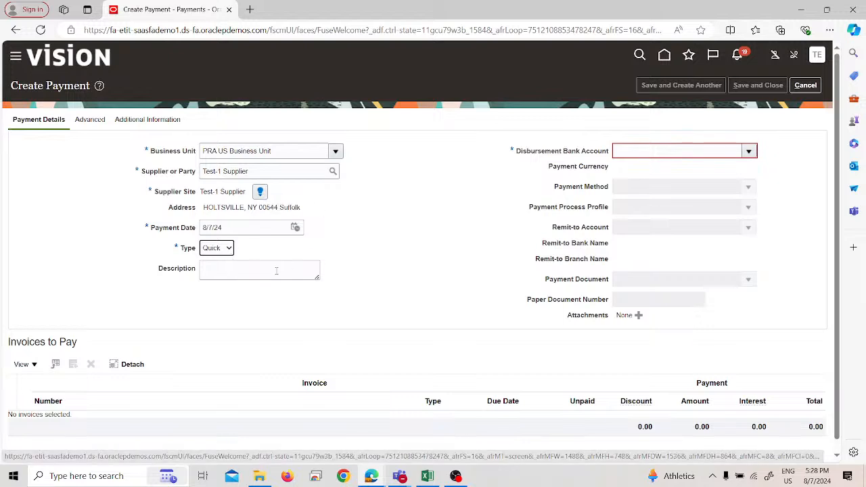
pyautogui.click(229, 253)
pyautogui.click(212, 272)
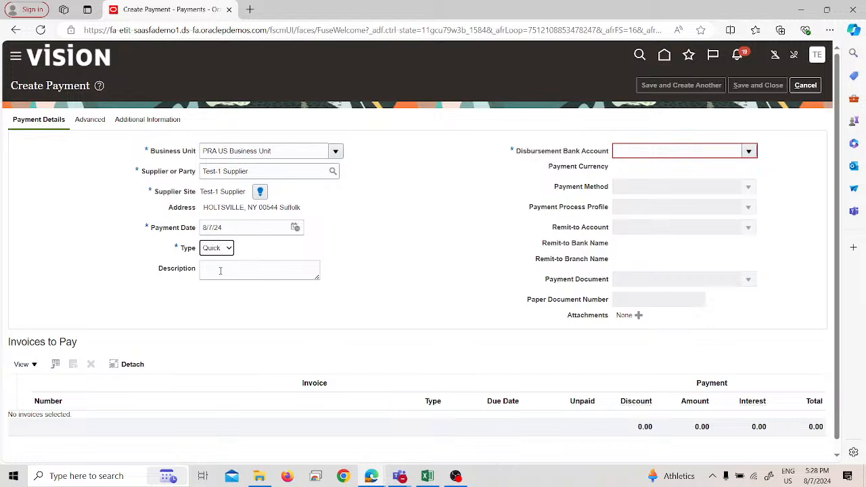
# Step: View the recommended discount details for Test-1 Supplier and close them without accepting a discount
pyautogui.click(262, 194)
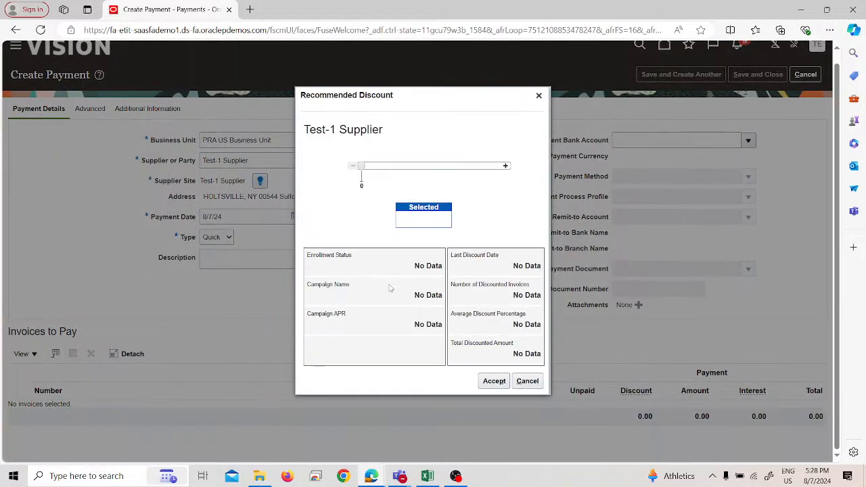
pyautogui.click(518, 392)
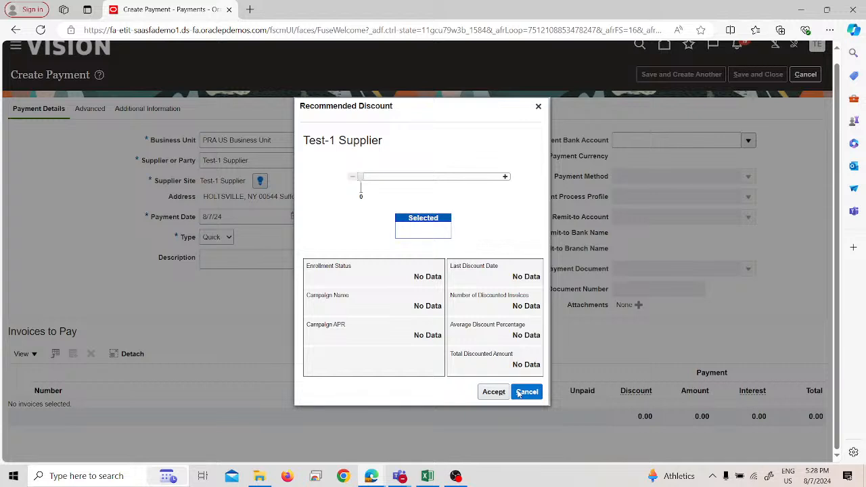
pyautogui.click(516, 390)
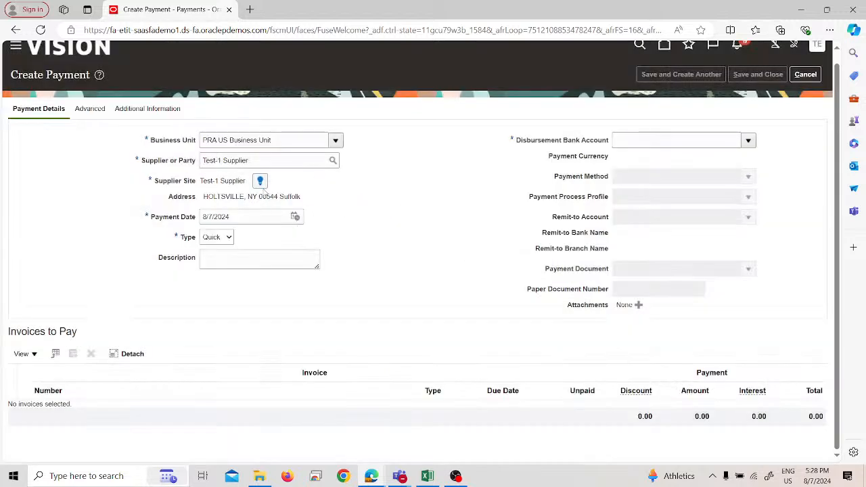
# Step: Set the disbursement bank account to PRA Account and the payment process profile to PRAPPP
pyautogui.click(614, 140)
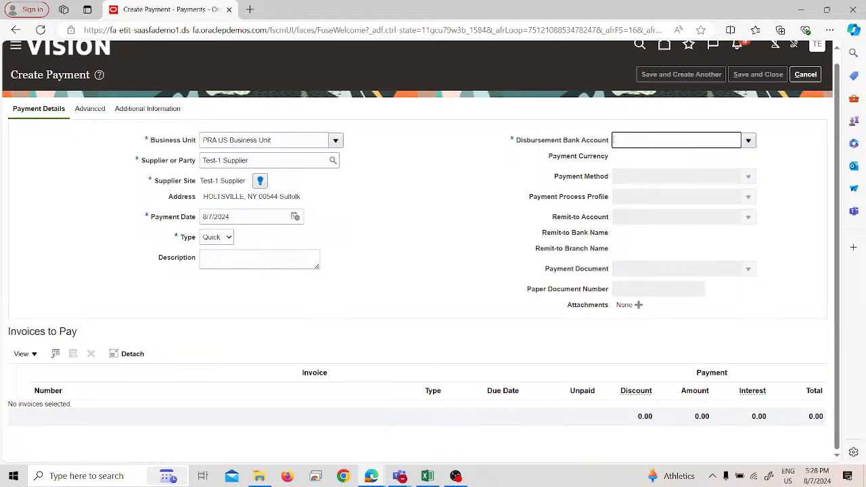
pyautogui.write('pra')
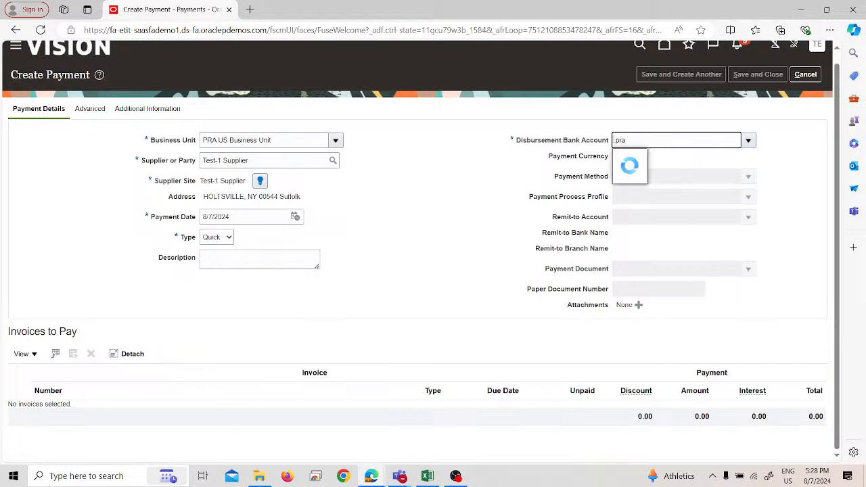
pyautogui.click(645, 159)
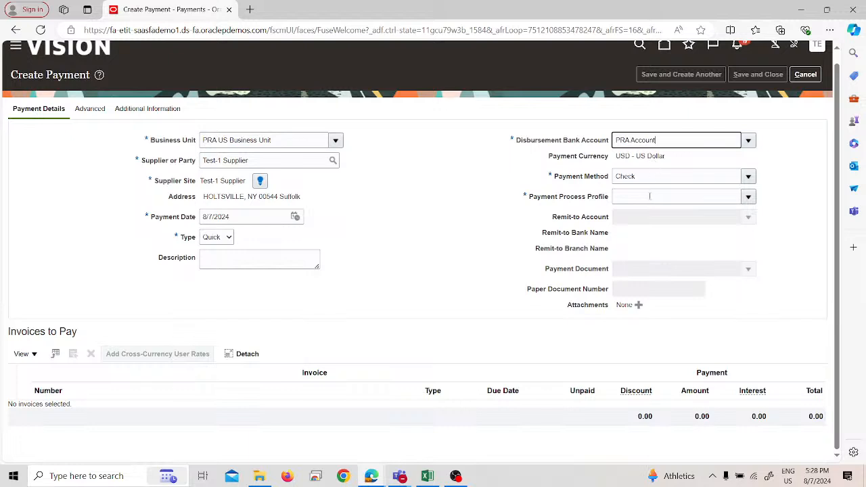
pyautogui.click(648, 196)
pyautogui.write('pra')
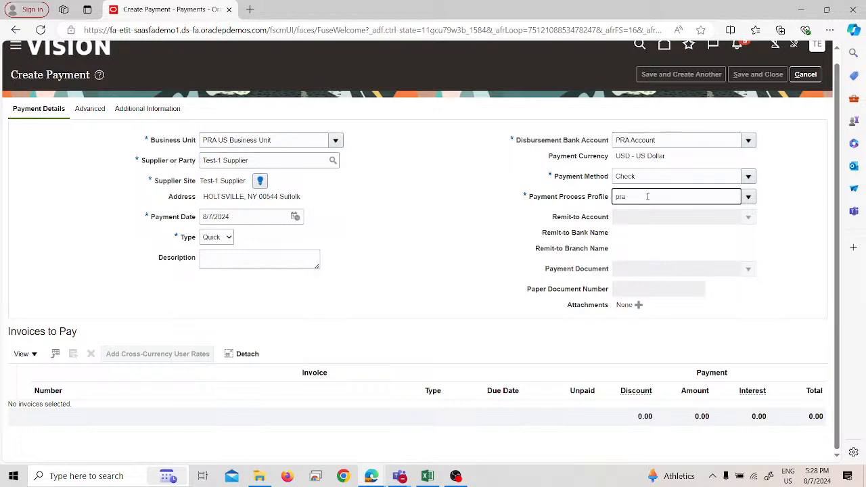
pyautogui.click(654, 215)
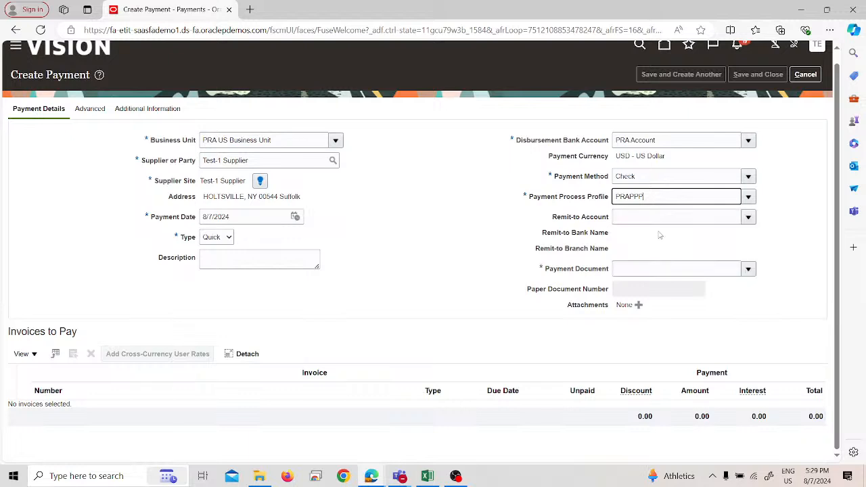
# Step: Set the payment document to Check
pyautogui.click(664, 268)
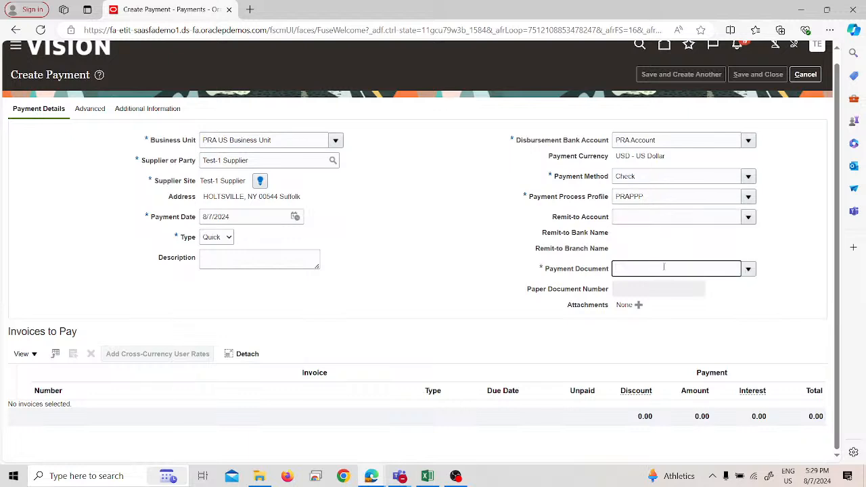
pyautogui.write('pra')
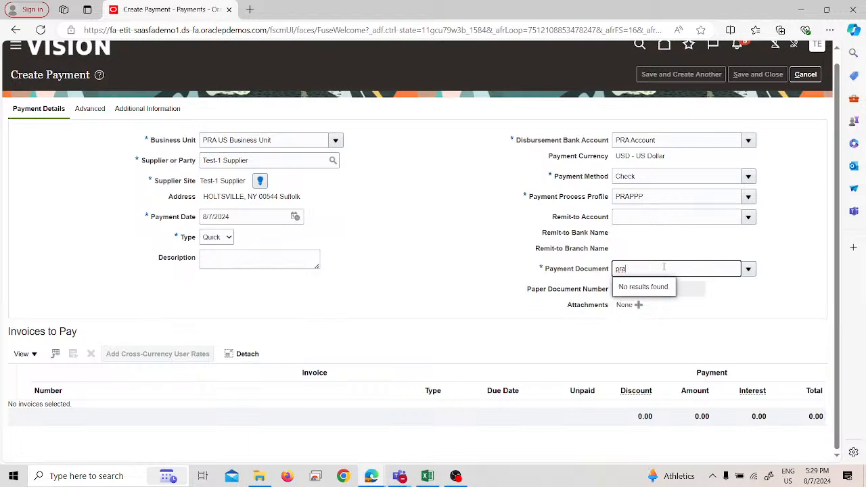
pyautogui.press('BackSpace')
pyautogui.press('BackSpace')
pyautogui.press('BackSpace')
pyautogui.write('check')
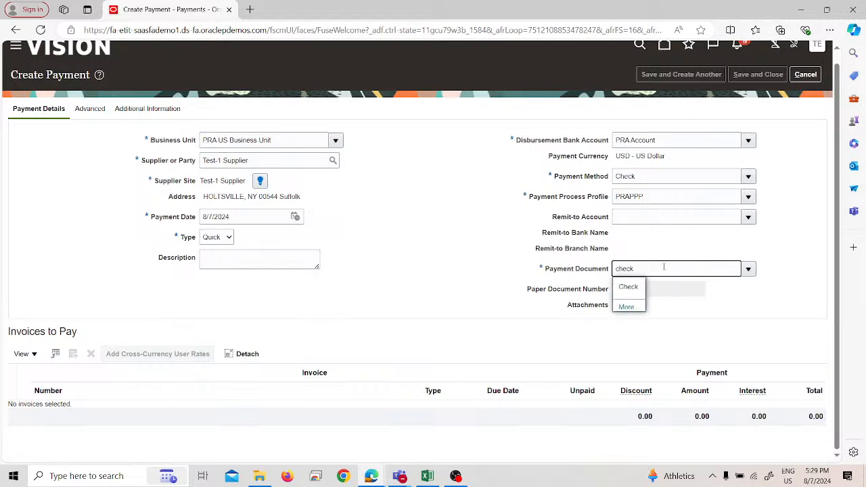
pyautogui.click(634, 290)
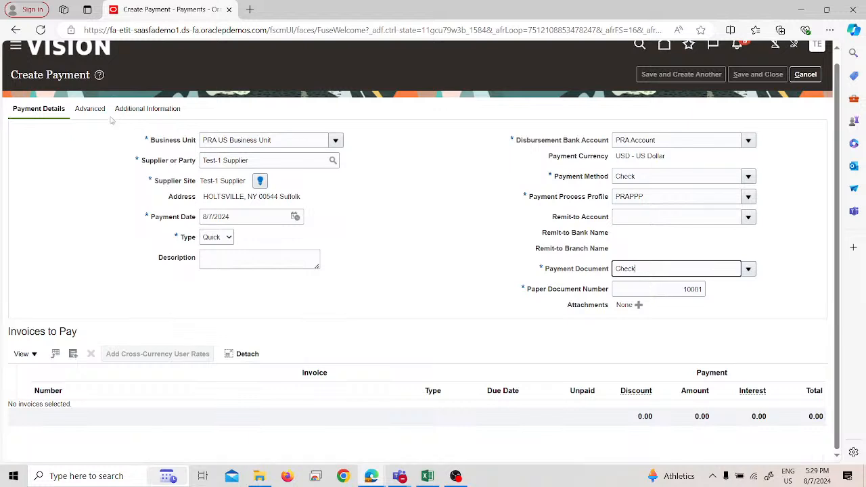
# Step: Add invoice 3214 to the invoices to pay on this payment
pyautogui.click(77, 356)
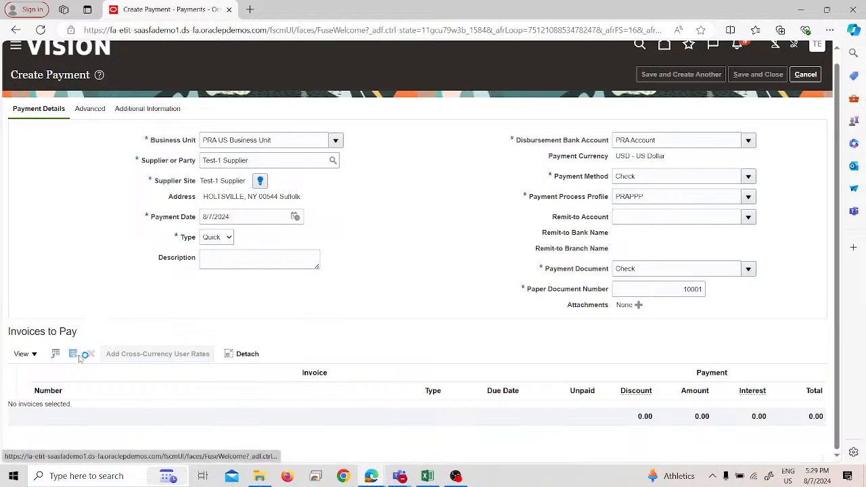
pyautogui.click(79, 356)
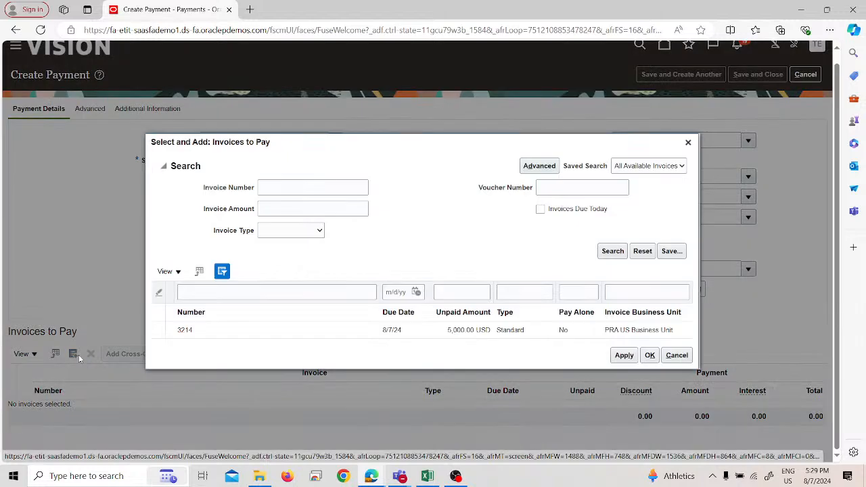
pyautogui.click(329, 329)
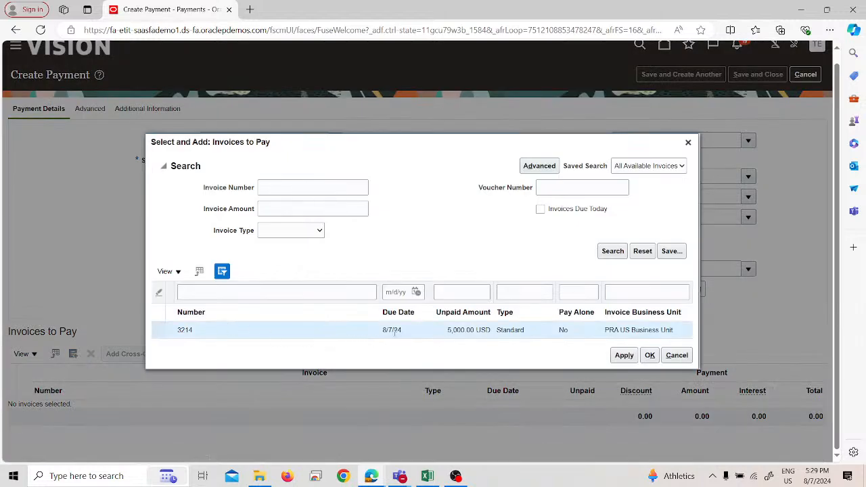
pyautogui.click(624, 356)
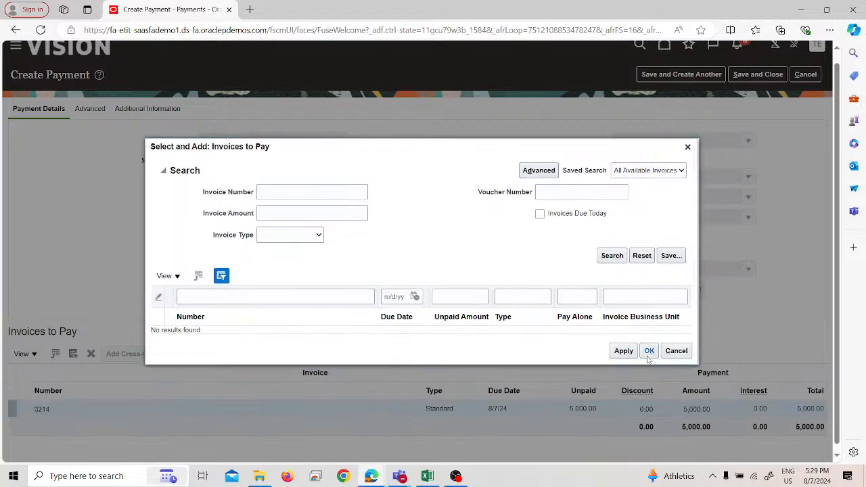
pyautogui.click(648, 356)
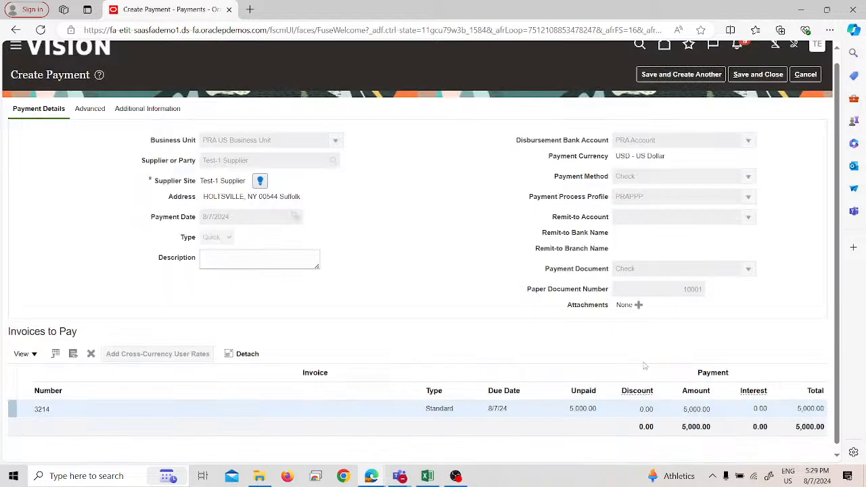
# Step: Set the payment amount for invoice 3214 to 4,000.00, save and close the payment, and dismiss the confirmation
pyautogui.doubleClick(593, 409)
pyautogui.click(694, 413)
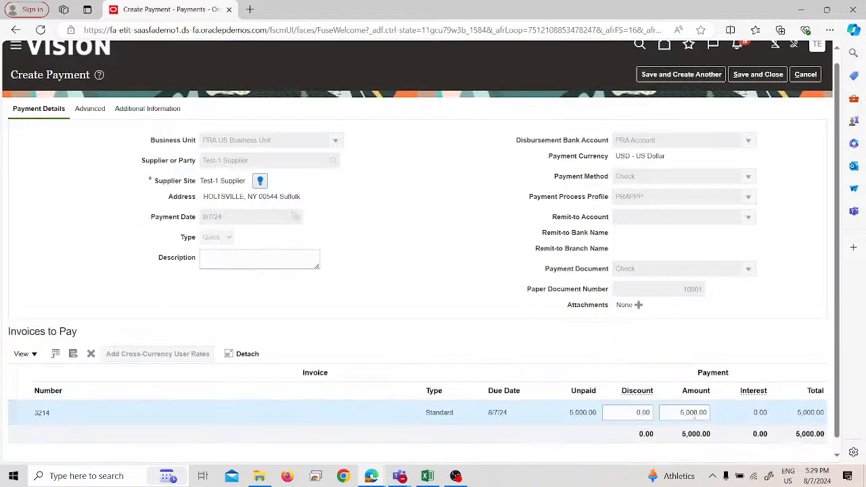
pyautogui.doubleClick(685, 413)
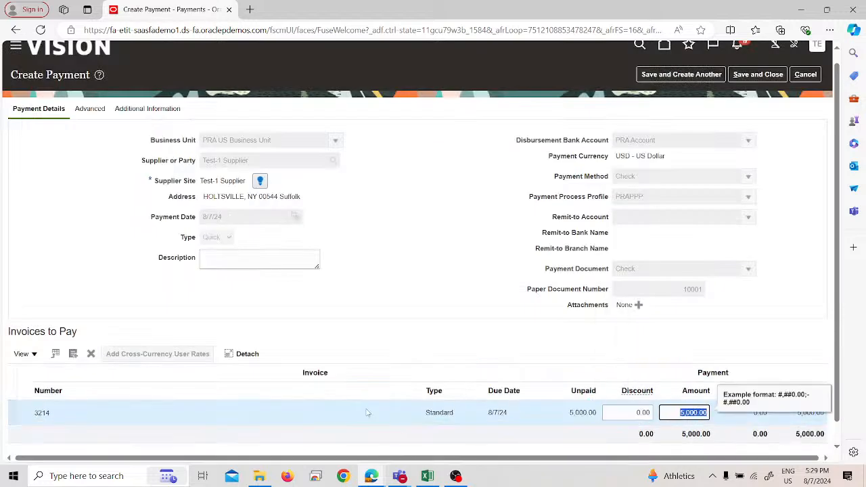
pyautogui.write('4000')
pyautogui.click(314, 307)
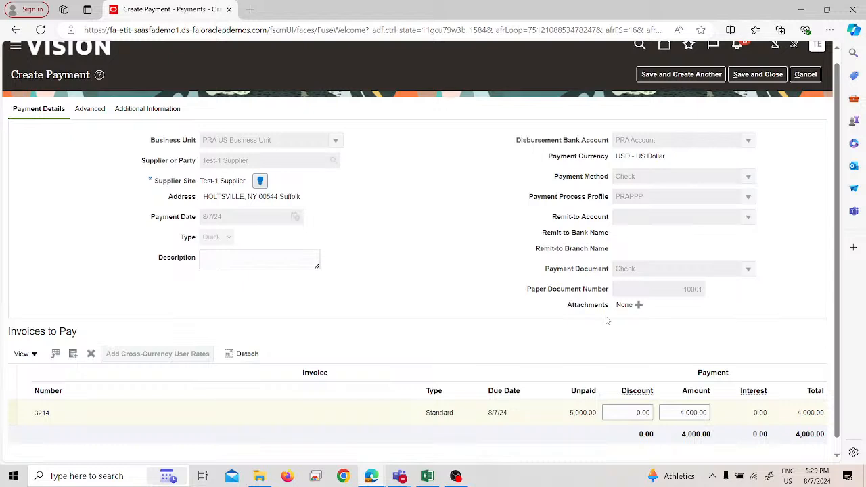
pyautogui.click(757, 74)
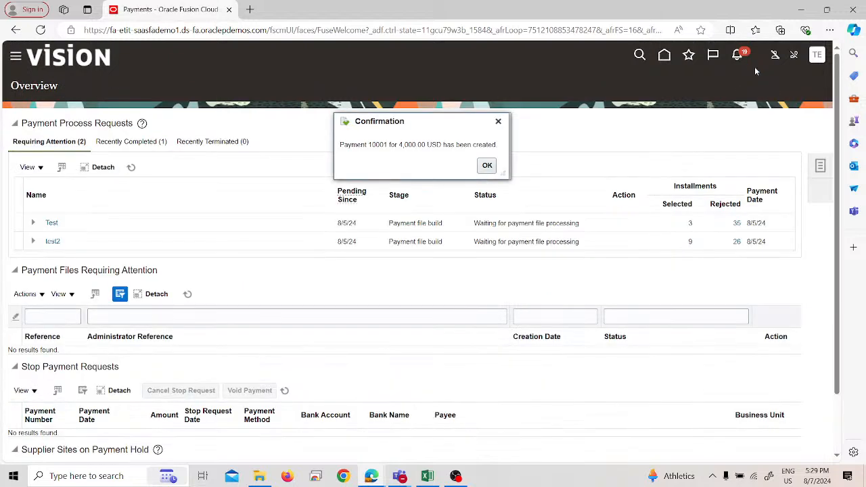
pyautogui.click(487, 166)
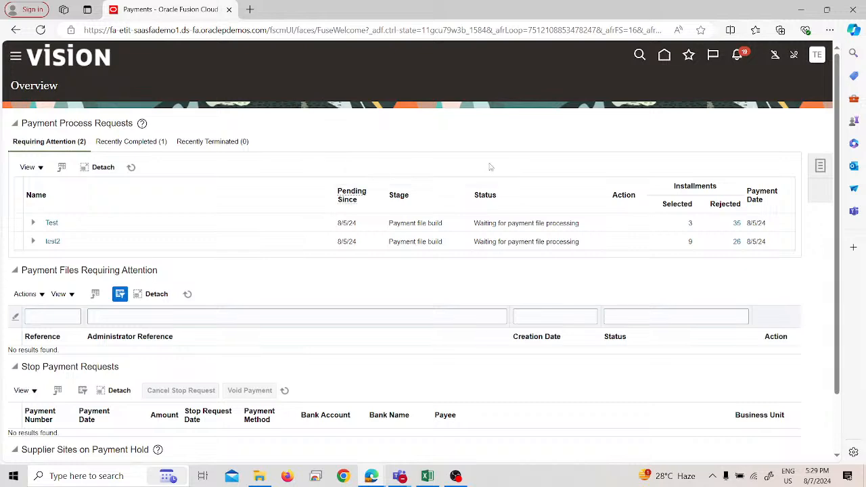
# Step: Open the Invoices work area under Payables and list the recent invoices
pyautogui.click(16, 57)
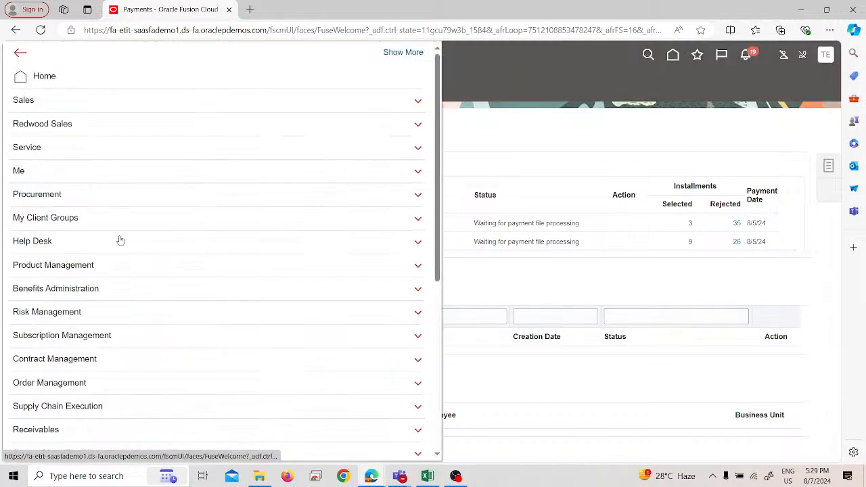
pyautogui.scroll(-3, 120, 241)
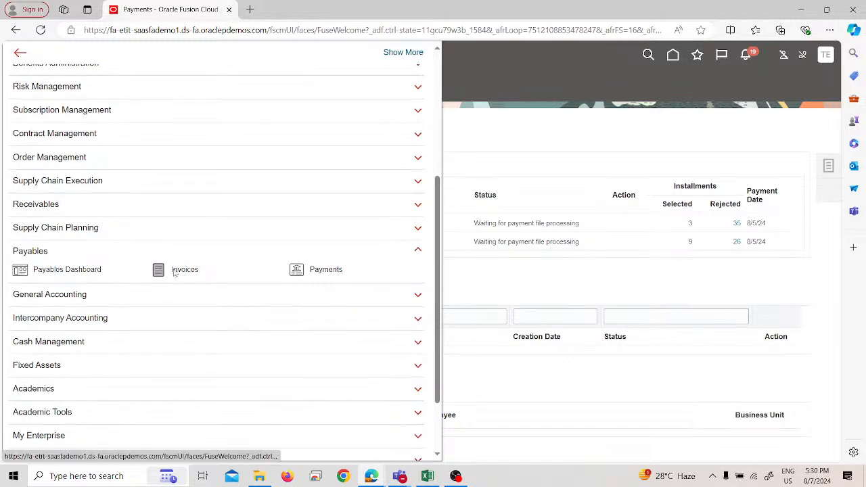
pyautogui.click(184, 270)
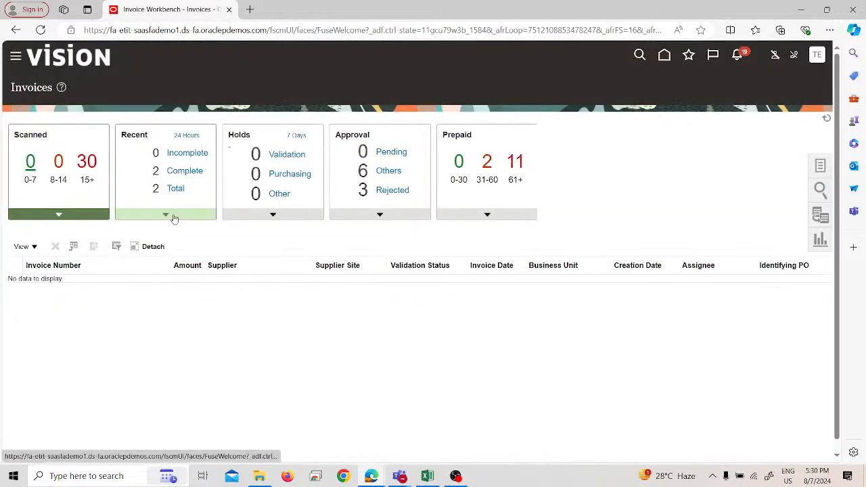
pyautogui.click(174, 216)
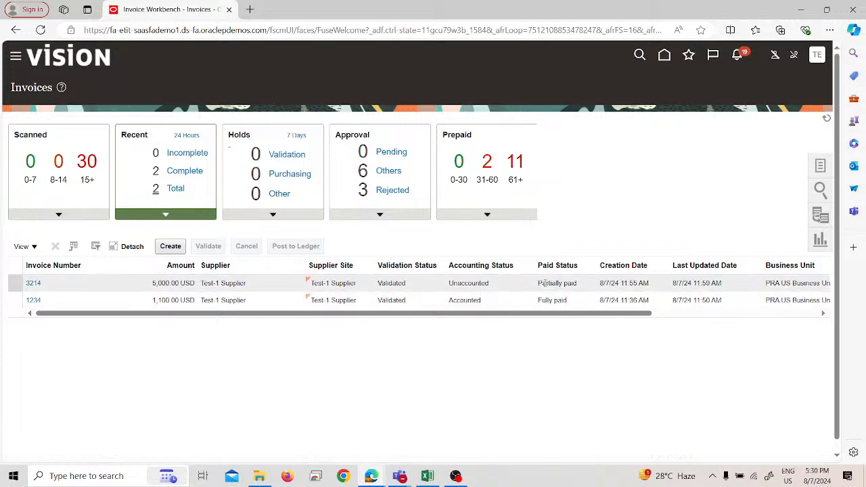
# Step: Check the paid status and the remaining columns of invoice 3214 in the recent invoices list
pyautogui.click(544, 282)
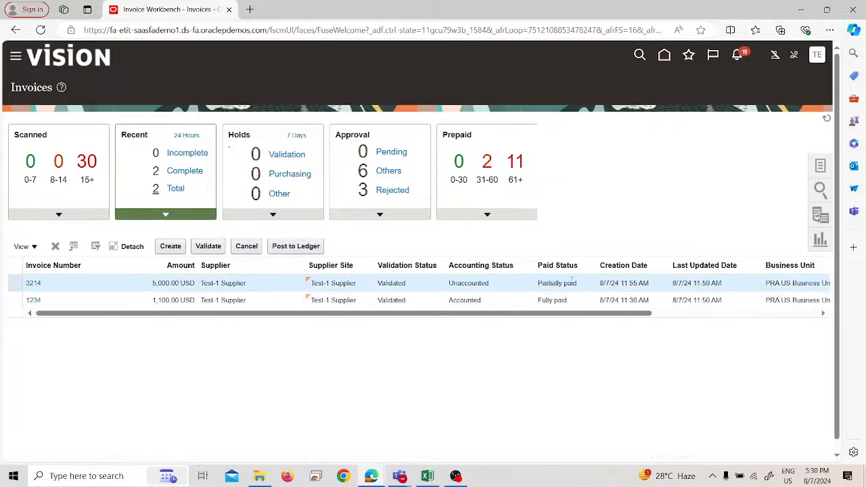
pyautogui.moveTo(579, 283); pyautogui.dragTo(537, 284)
pyautogui.moveTo(459, 315); pyautogui.dragTo(627, 328)
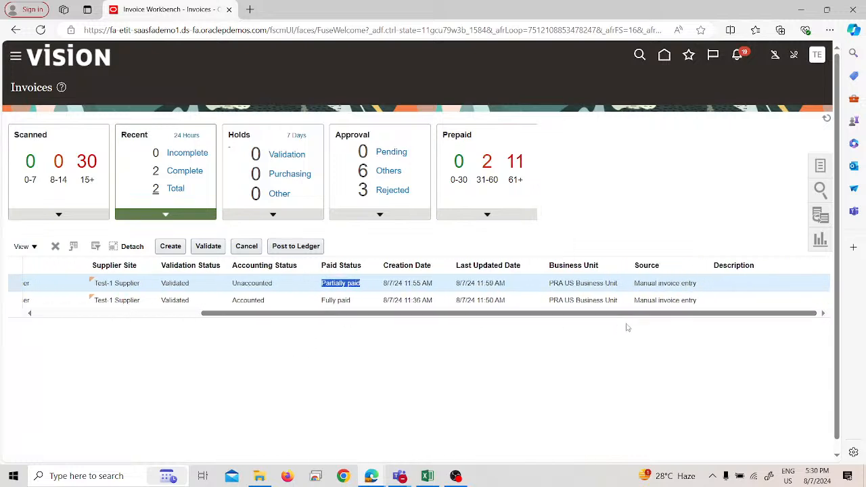
pyautogui.moveTo(486, 315); pyautogui.dragTo(338, 317)
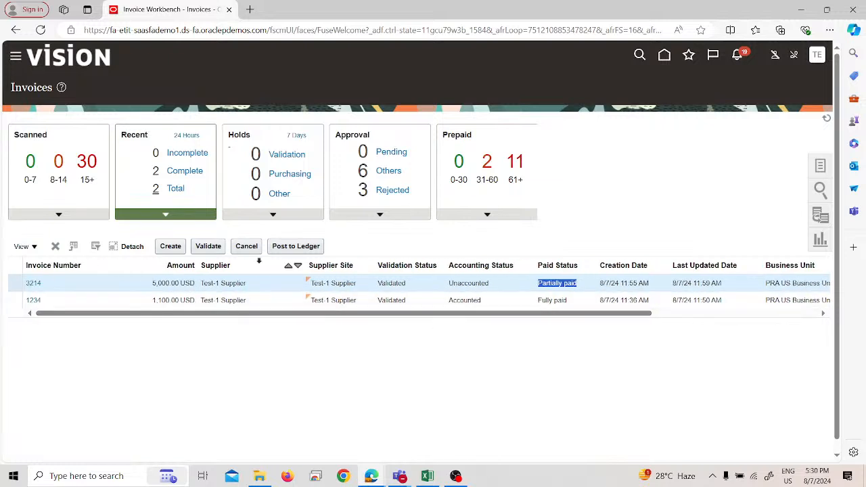
# Step: Post invoice 3214 to the ledger, review its accounting as T-accounts, and close the T-accounts view
pyautogui.click(281, 248)
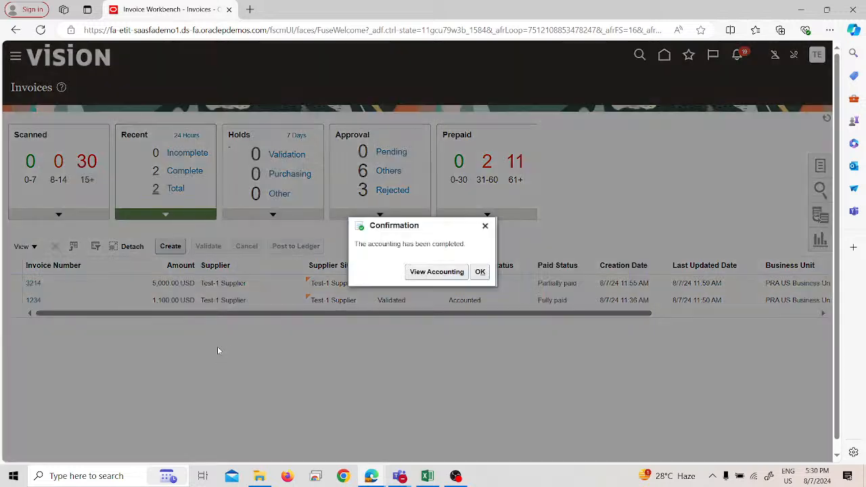
pyautogui.click(413, 272)
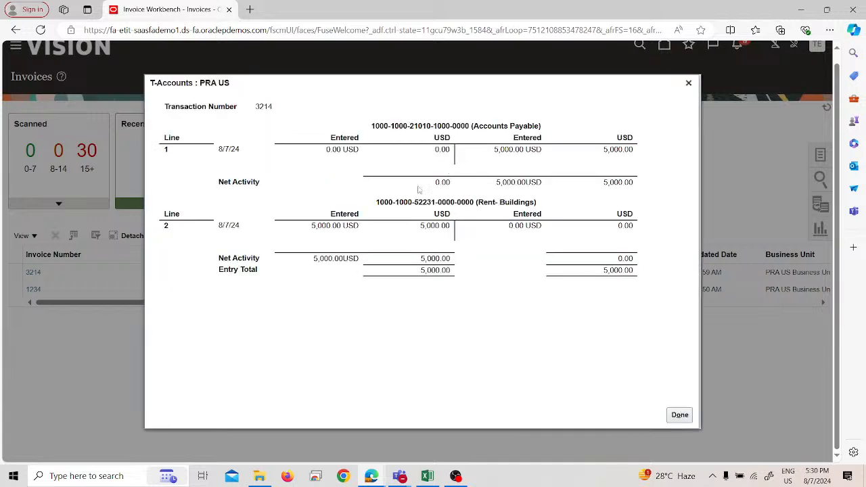
pyautogui.click(681, 415)
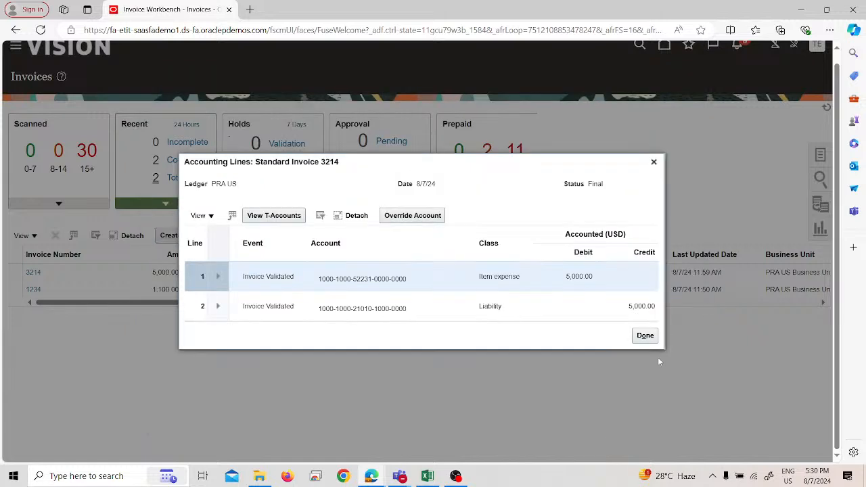
# Step: Close the accounting lines of invoice 3214 and open Manage Payments in the Payables Payments work area
pyautogui.click(648, 341)
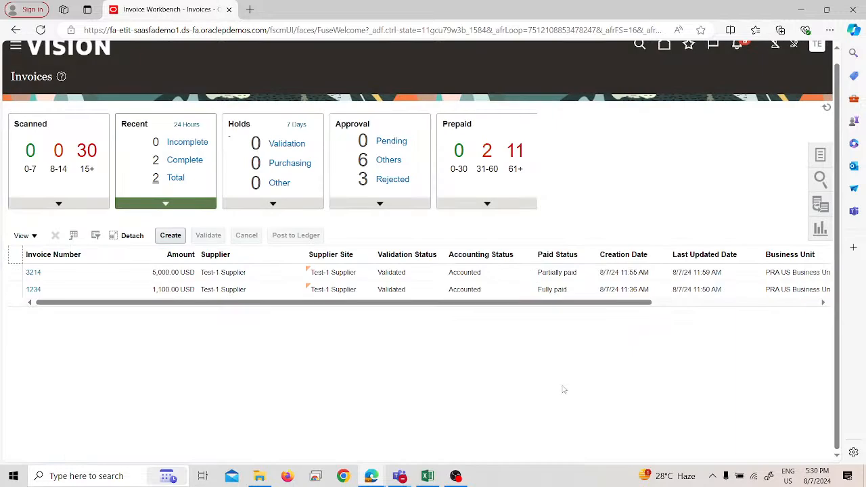
pyautogui.click(18, 48)
pyautogui.scroll(-3, 199, 246)
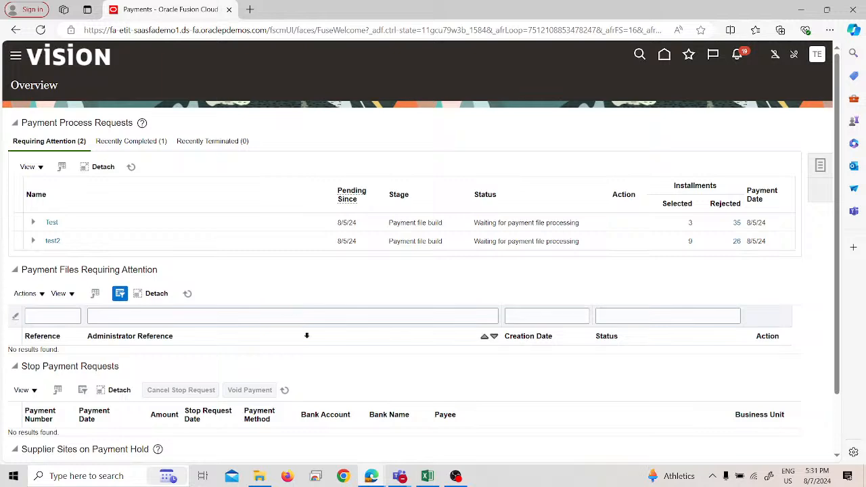
pyautogui.click(819, 166)
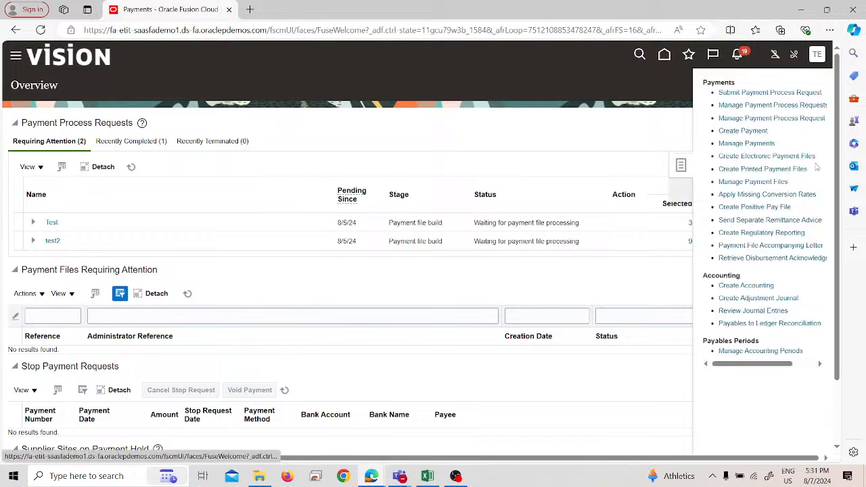
pyautogui.click(766, 143)
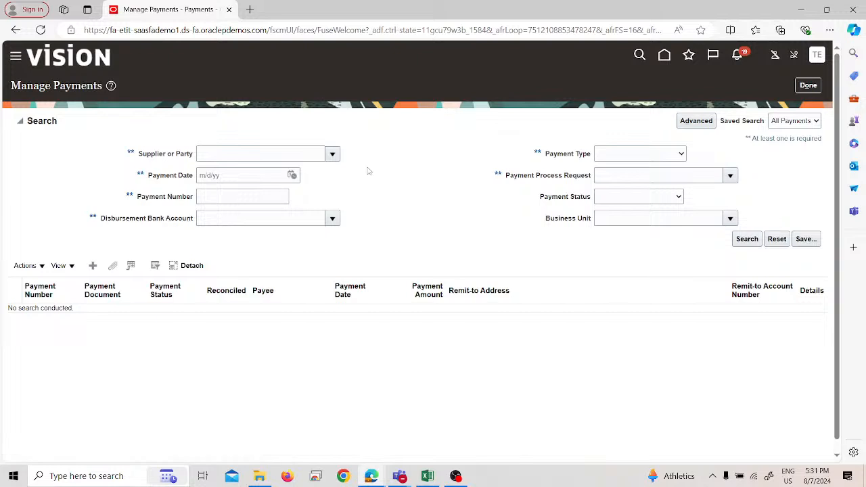
# Step: Look up parties named "test", select Test-1 Supplier as the supplier or party, and search for its payments
pyautogui.click(253, 151)
pyautogui.write('test')
pyautogui.press('Tab')
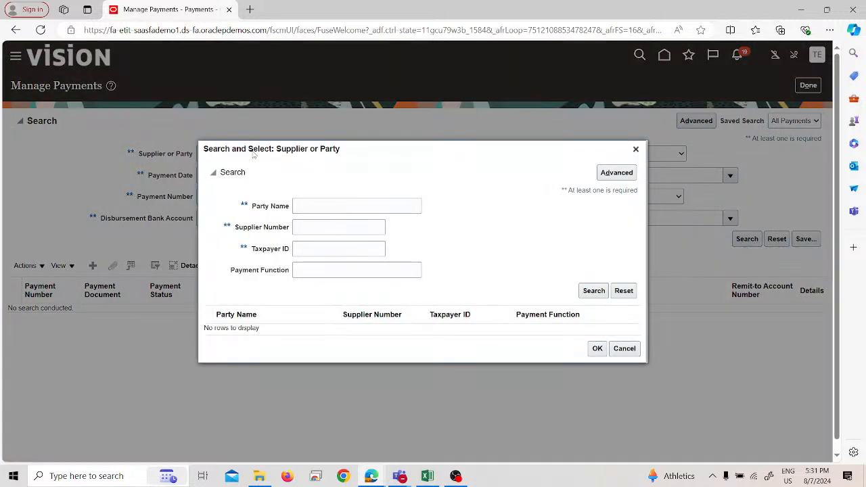
pyautogui.click(316, 204)
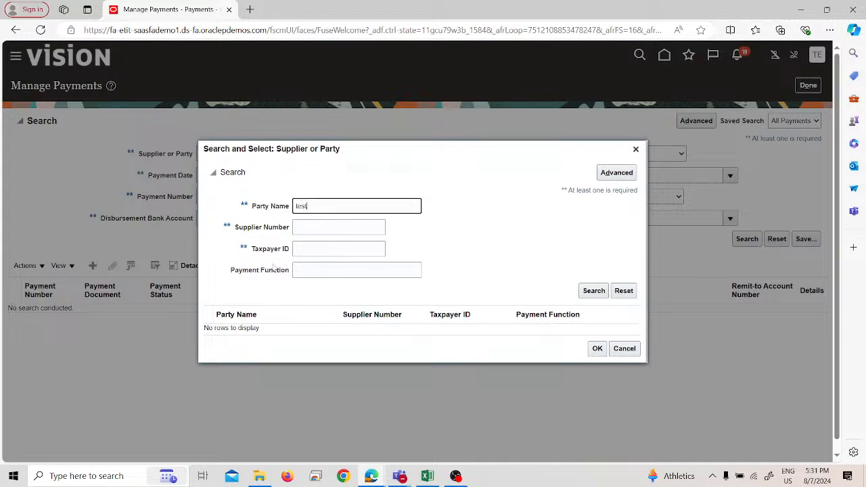
pyautogui.click(286, 306)
pyautogui.click(596, 379)
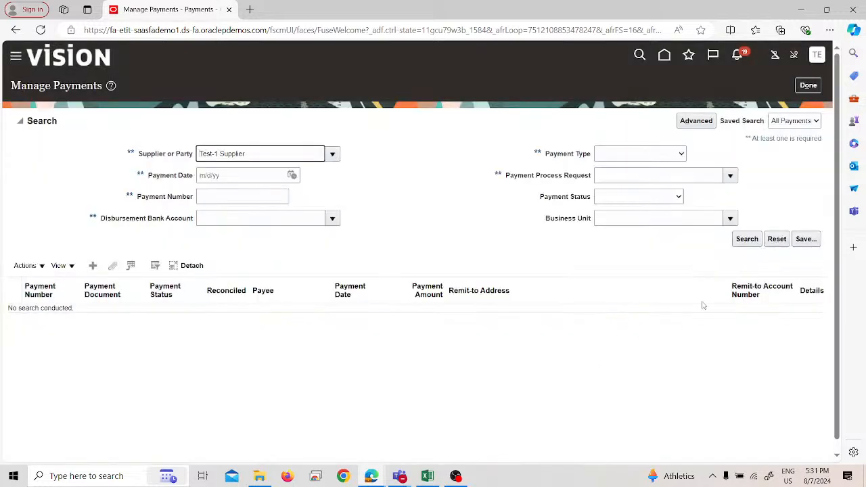
pyautogui.click(747, 239)
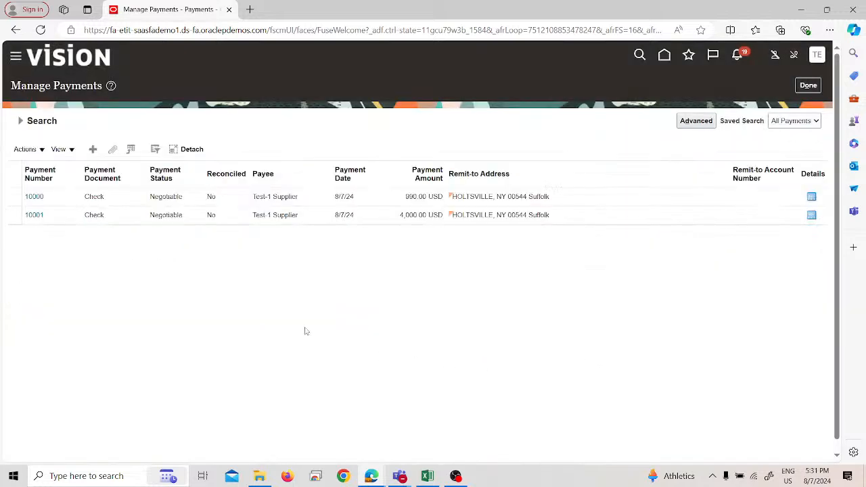
# Step: Open the 4,000.00 USD payment to Test-1 Supplier and post it to the ledger
pyautogui.click(130, 215)
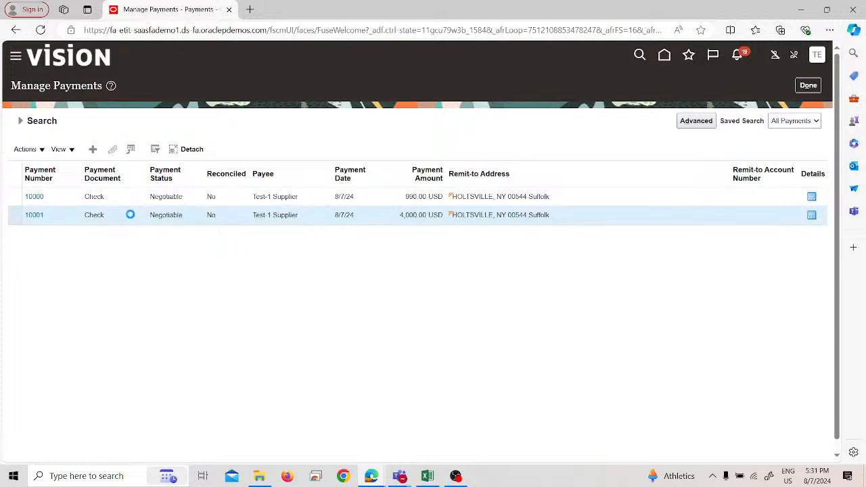
pyautogui.click(28, 217)
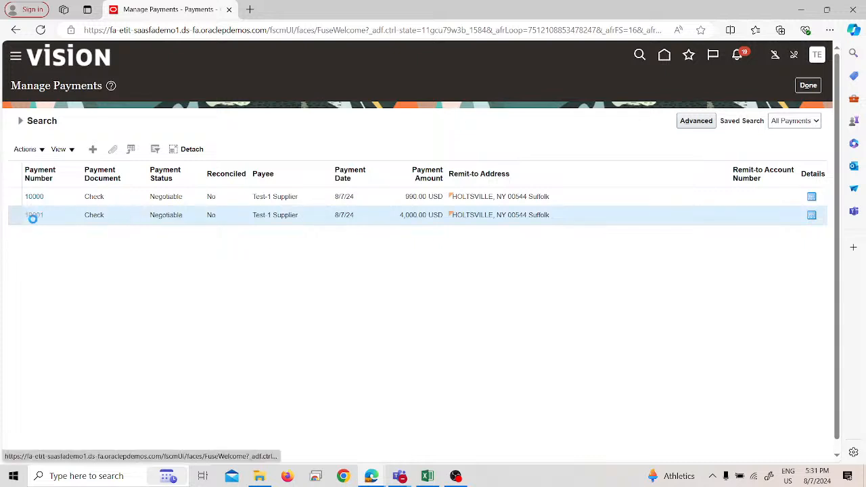
pyautogui.click(779, 87)
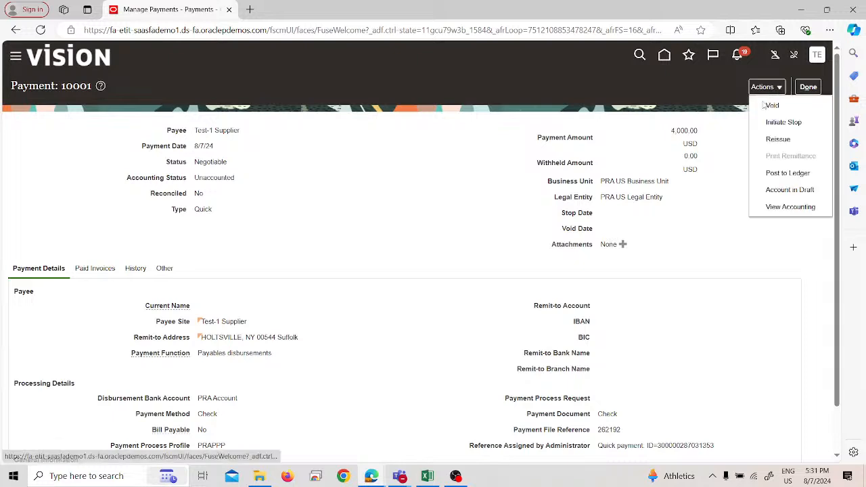
pyautogui.click(785, 172)
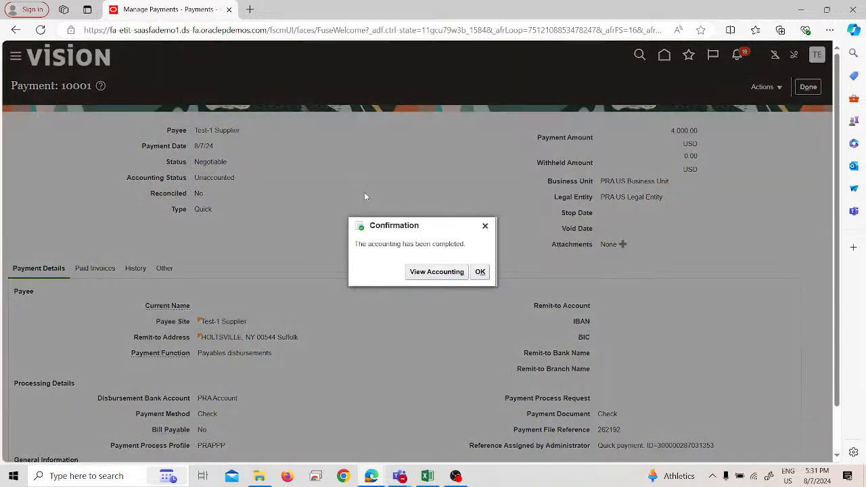
# Step: Review the payment's accounting as T-accounts, then close the T-accounts view and the accounting lines
pyautogui.click(453, 272)
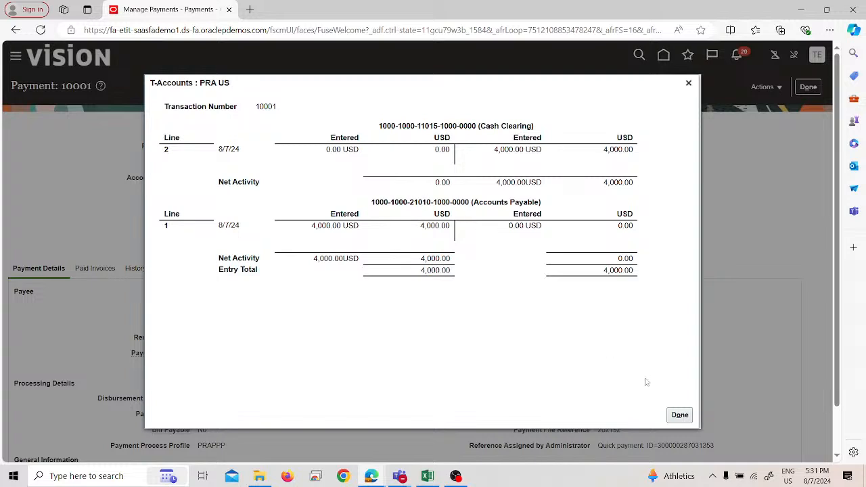
pyautogui.click(681, 415)
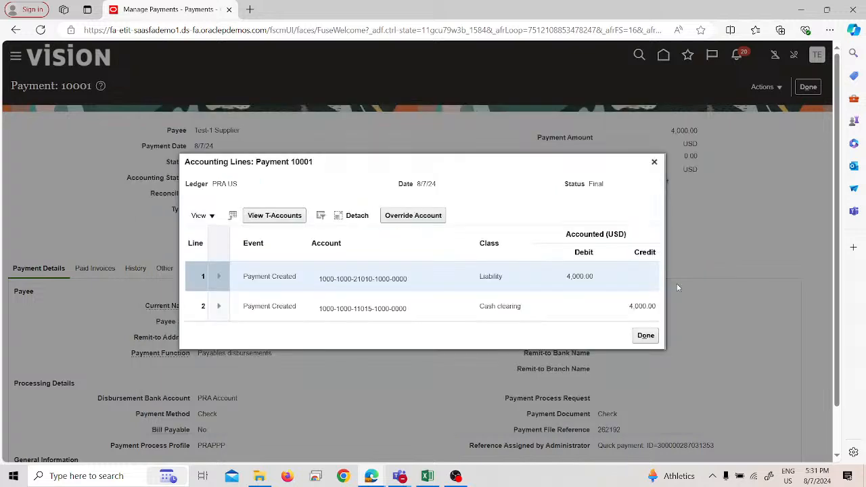
pyautogui.click(656, 336)
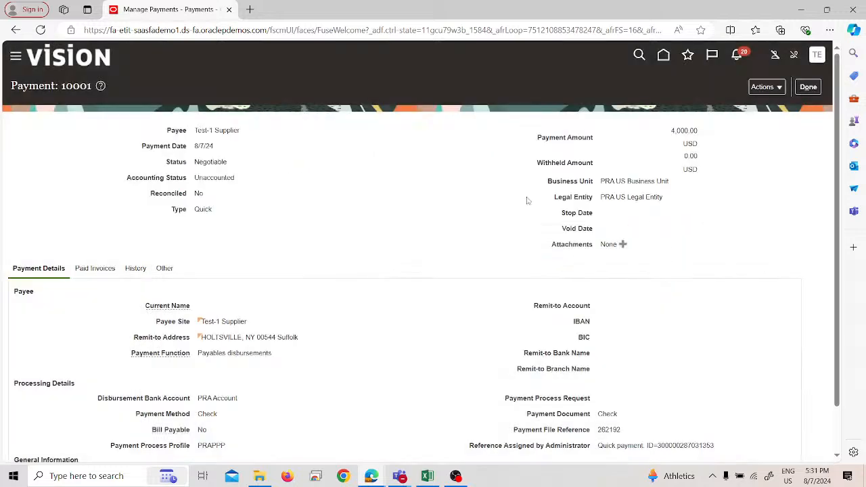
# Step: Leave the payment and open the Journals work area under General Accounting
pyautogui.click(27, 60)
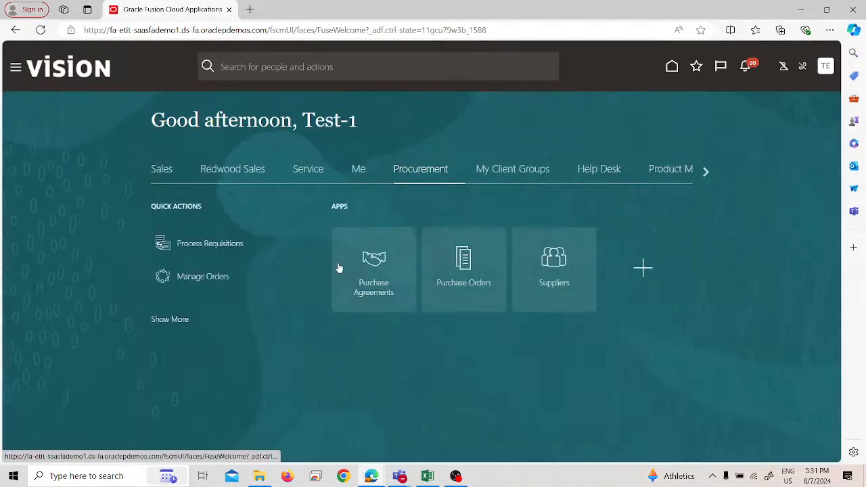
pyautogui.click(381, 248)
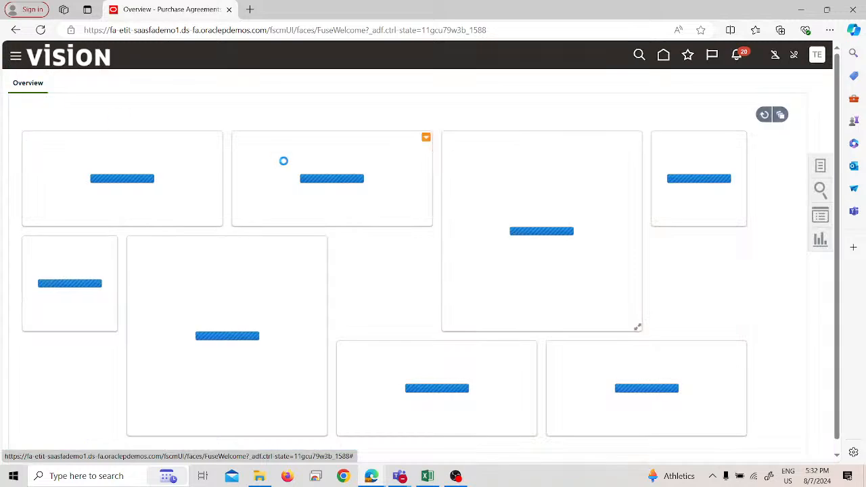
pyautogui.scroll(-3, 116, 208)
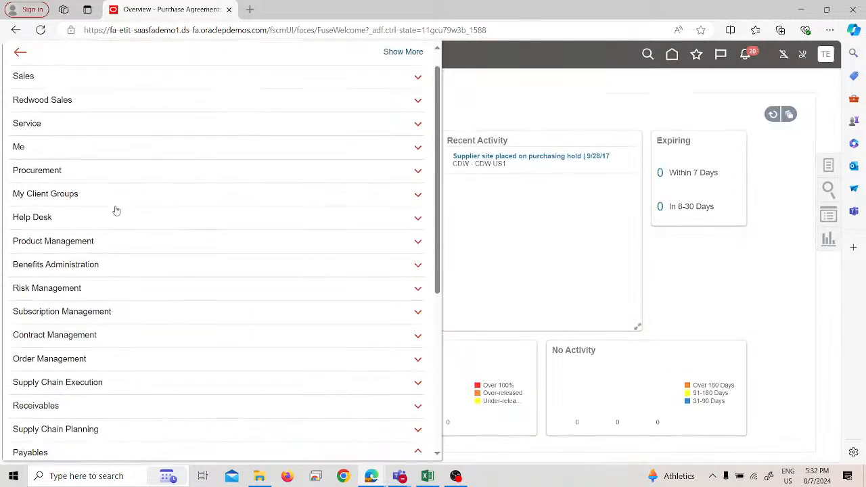
pyautogui.click(116, 314)
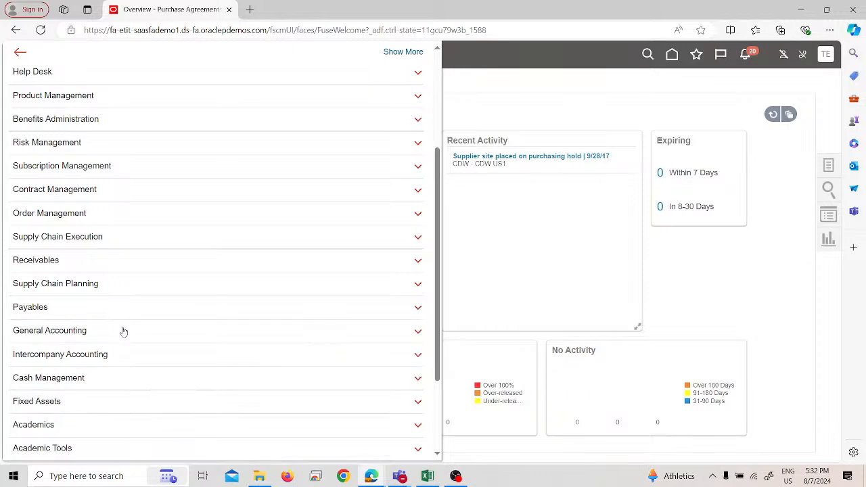
pyautogui.click(122, 330)
pyautogui.scroll(-1, 125, 334)
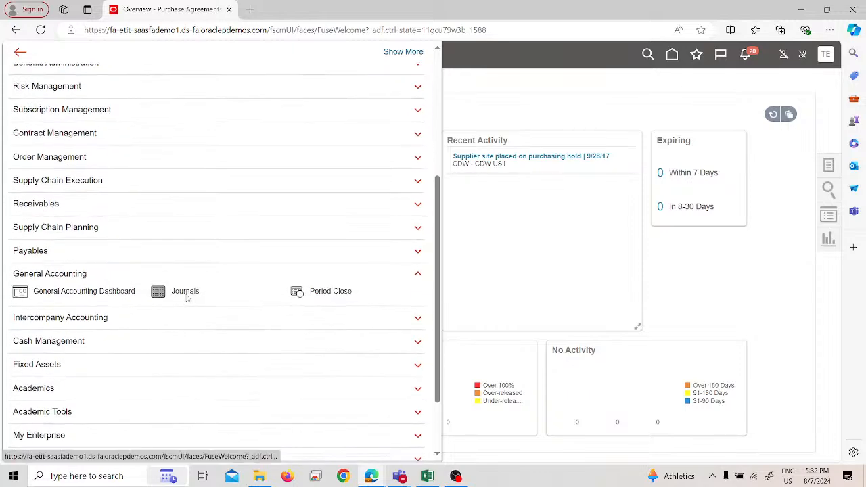
pyautogui.click(186, 293)
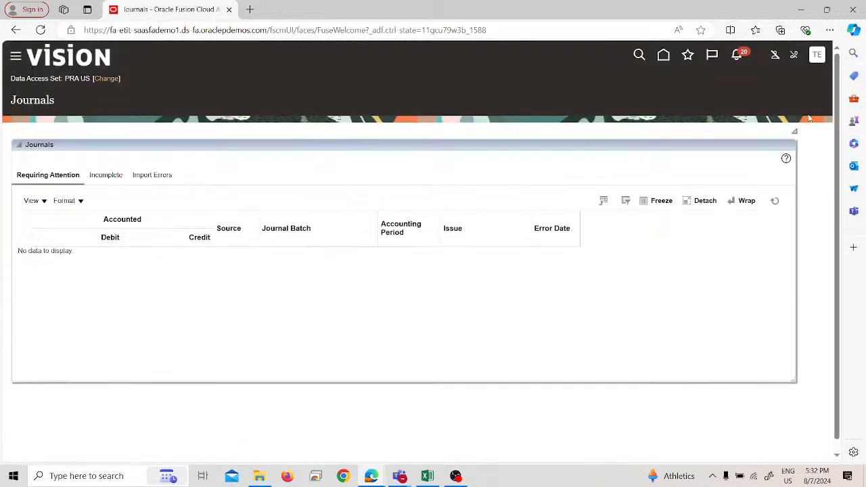
# Step: Reload the Journals page, open Manage Journals, and list the Aug-24 Payables journals
pyautogui.click(41, 30)
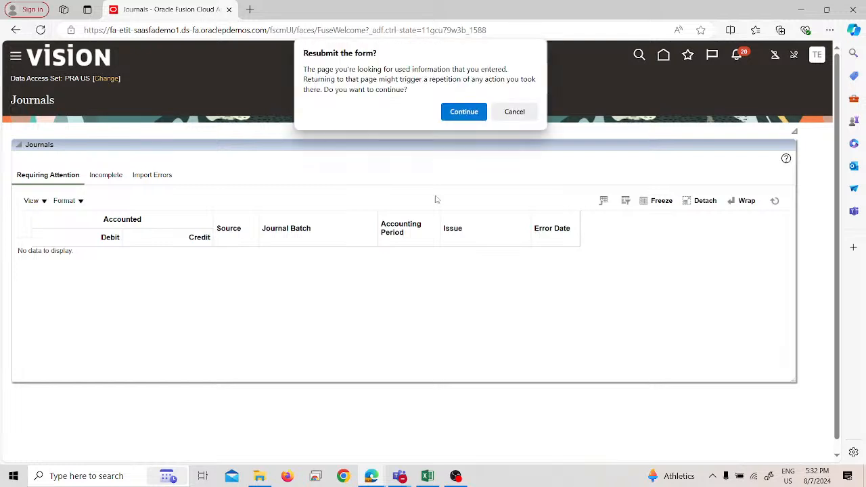
pyautogui.click(463, 112)
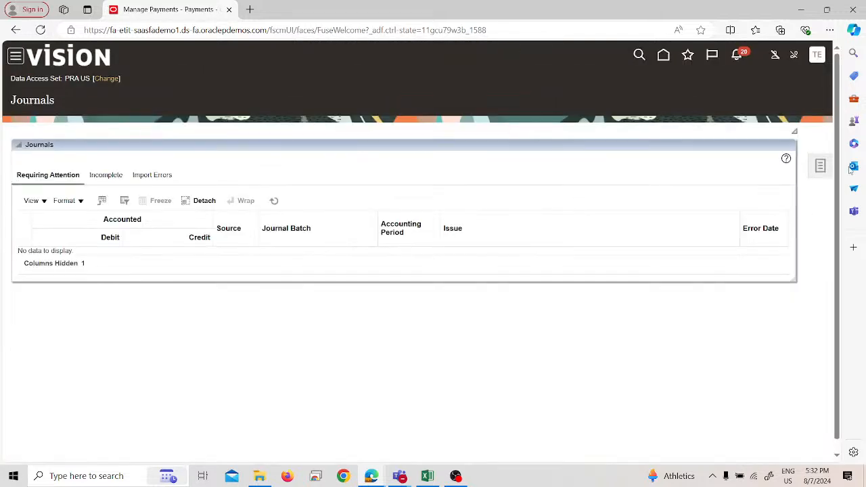
pyautogui.click(819, 166)
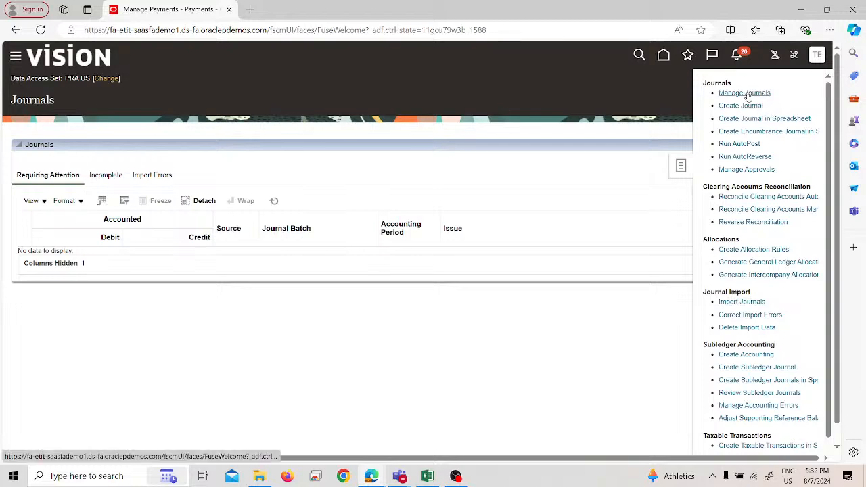
pyautogui.click(744, 93)
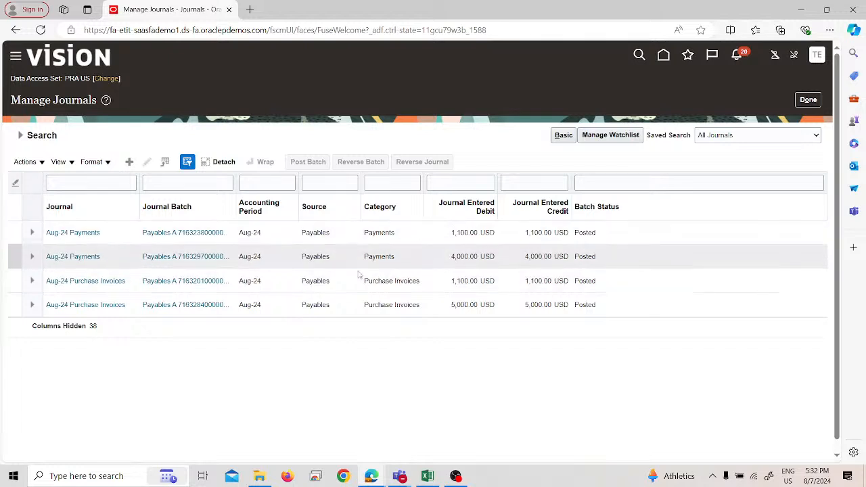
# Step: Open the 4,000.00 USD Aug-24 Payments journal, review its batch, header and lines, and leave Manage Journals
pyautogui.click(103, 260)
pyautogui.click(96, 257)
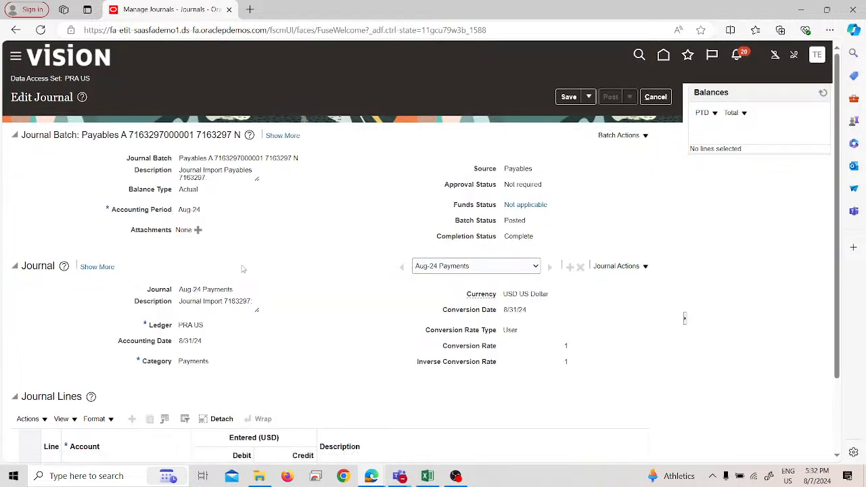
pyautogui.scroll(-3, 243, 268)
pyautogui.scroll(3, 251, 269)
pyautogui.click(656, 97)
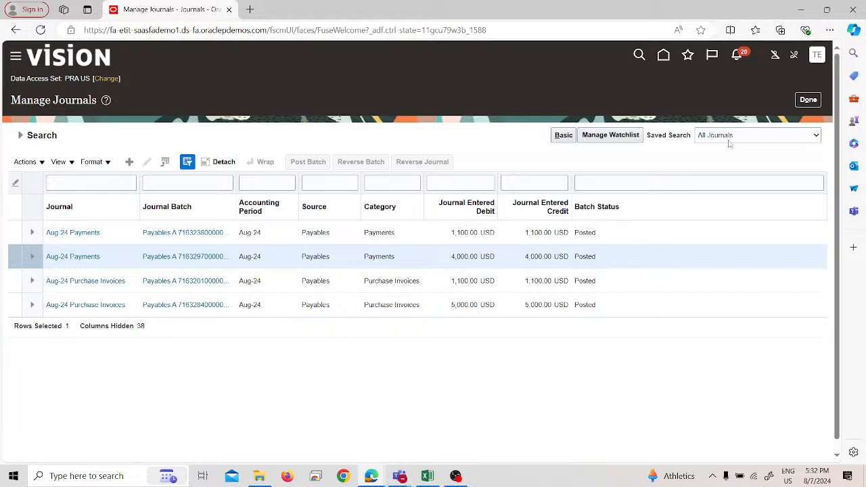
pyautogui.click(807, 102)
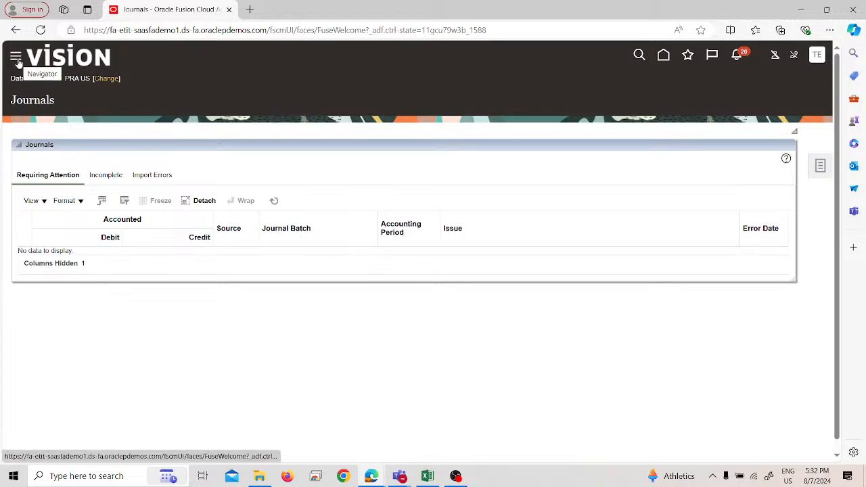
# Step: Open the Suppliers work area under Procurement and go to Manage Suppliers
pyautogui.click(16, 58)
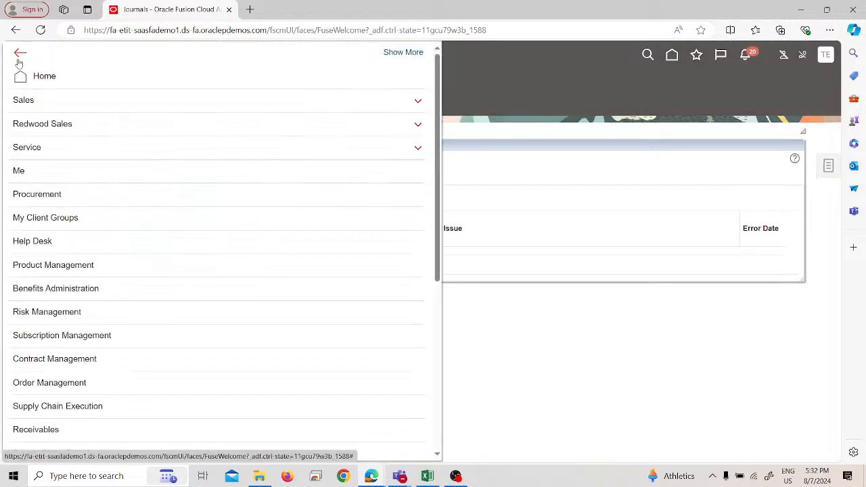
pyautogui.scroll(-5, 92, 174)
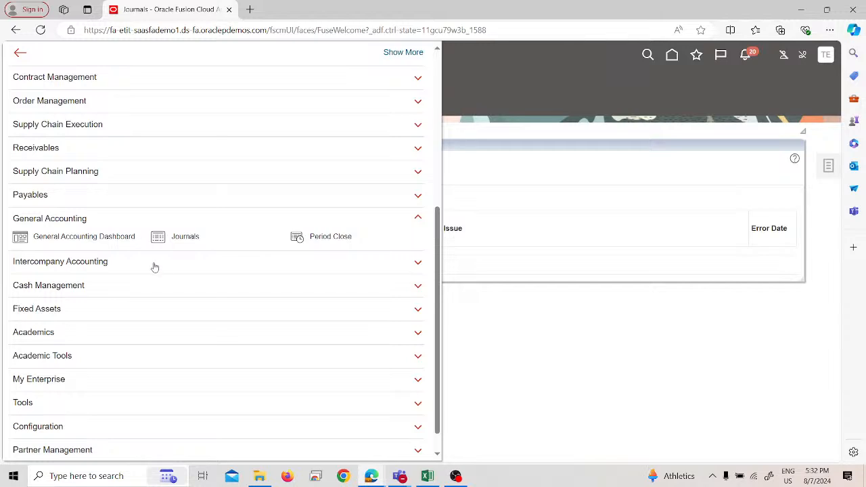
pyautogui.scroll(4, 91, 220)
pyautogui.click(83, 195)
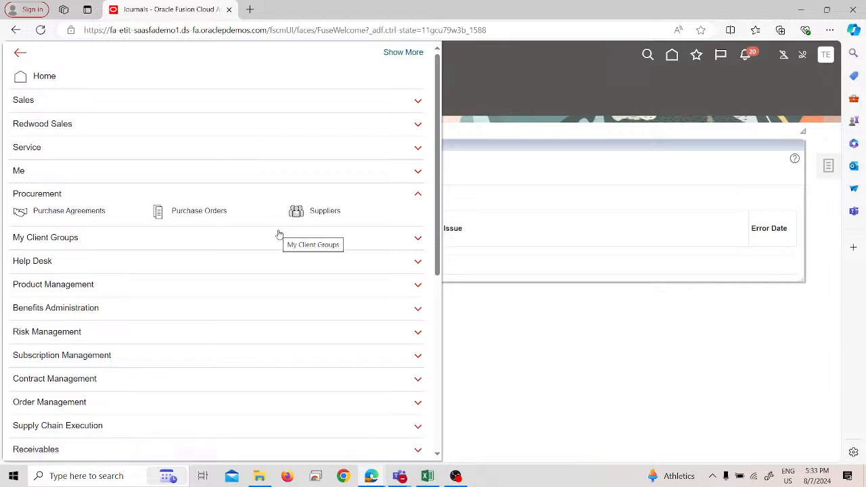
pyautogui.click(297, 211)
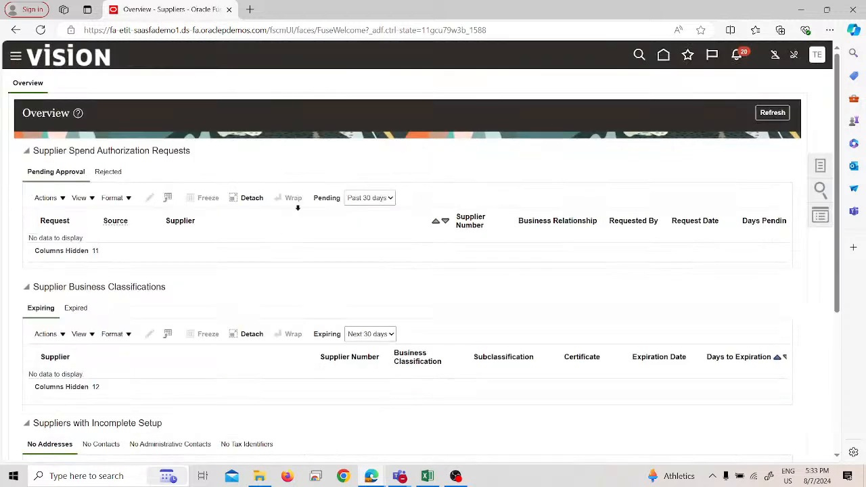
pyautogui.click(813, 165)
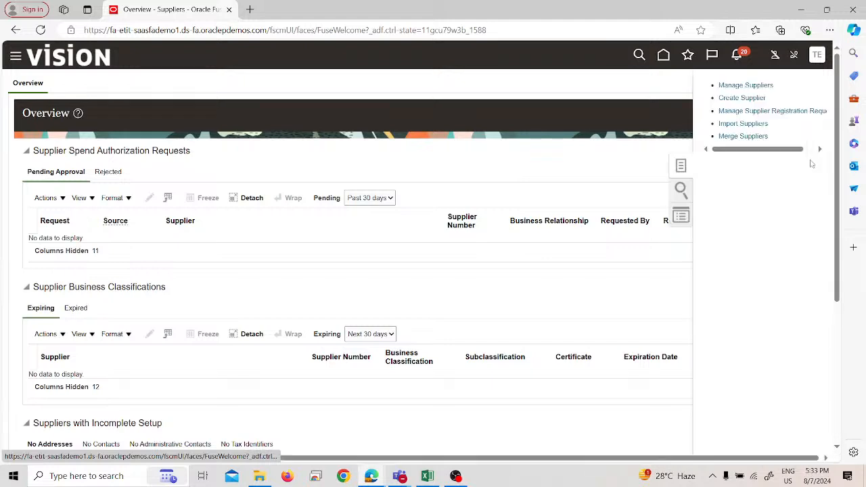
pyautogui.click(746, 86)
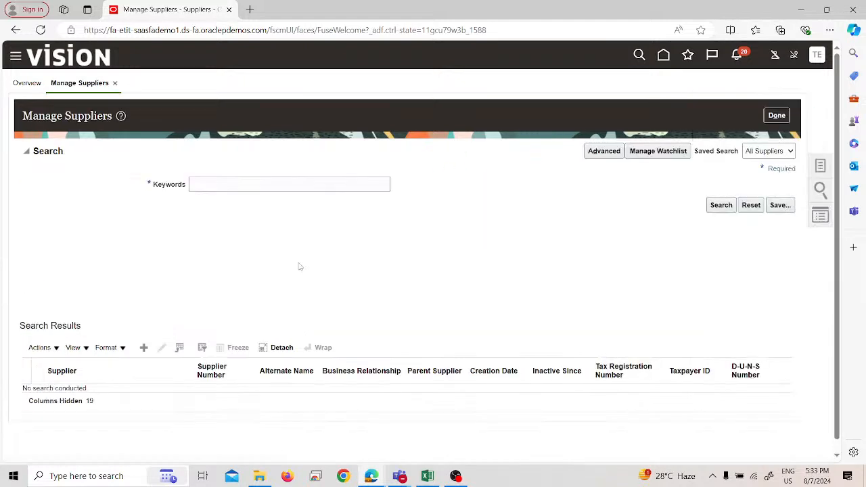
# Step: Search the suppliers for "test" and open the Test-1 Supplier record
pyautogui.click(280, 180)
pyautogui.write('le')
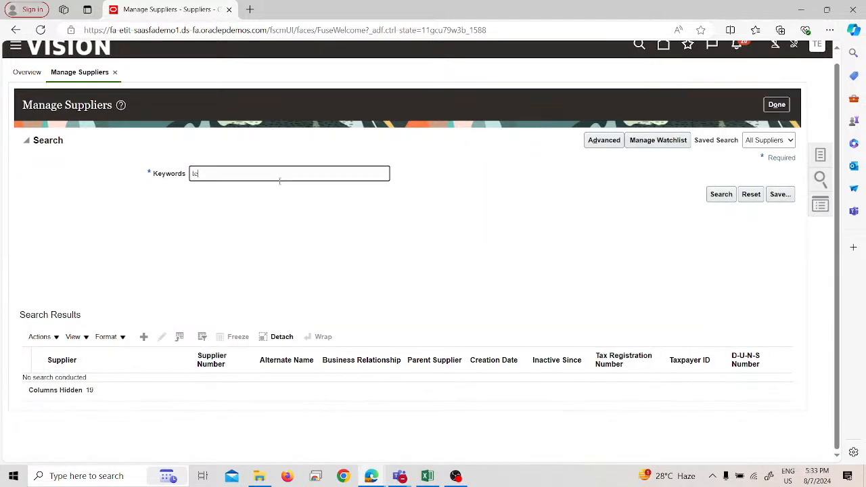
pyautogui.write('st')
pyautogui.press('Return')
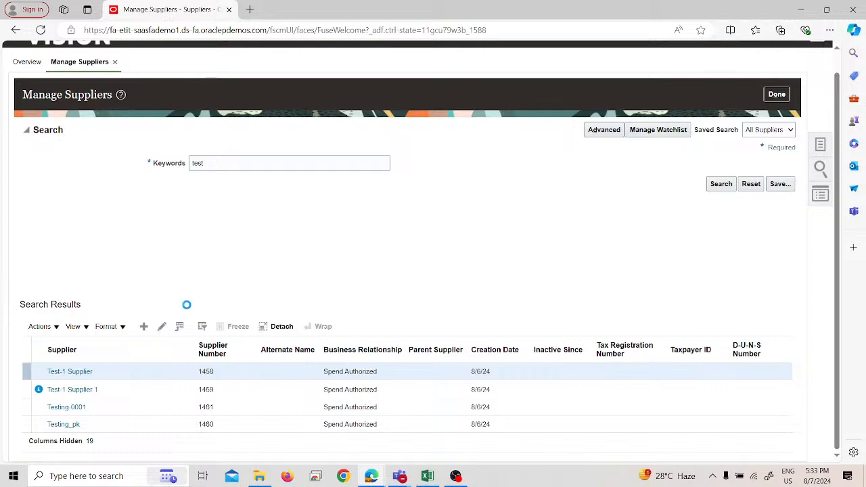
pyautogui.scroll(-5, 345, 207)
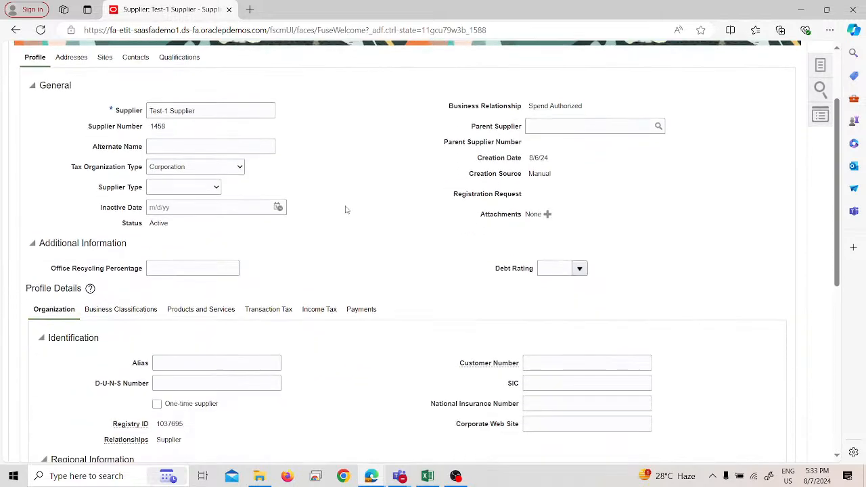
pyautogui.scroll(5, 200, 178)
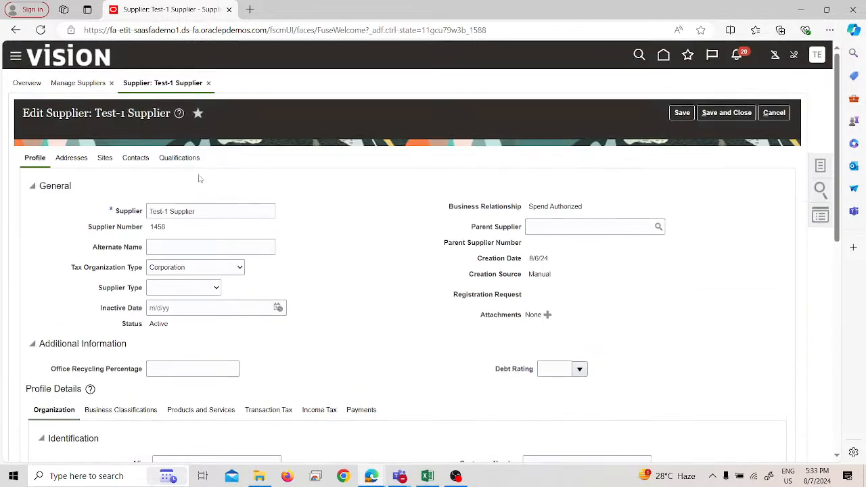
# Step: Edit the supplier's Test-1 Supplier site and go to its invoicing settings
pyautogui.click(107, 159)
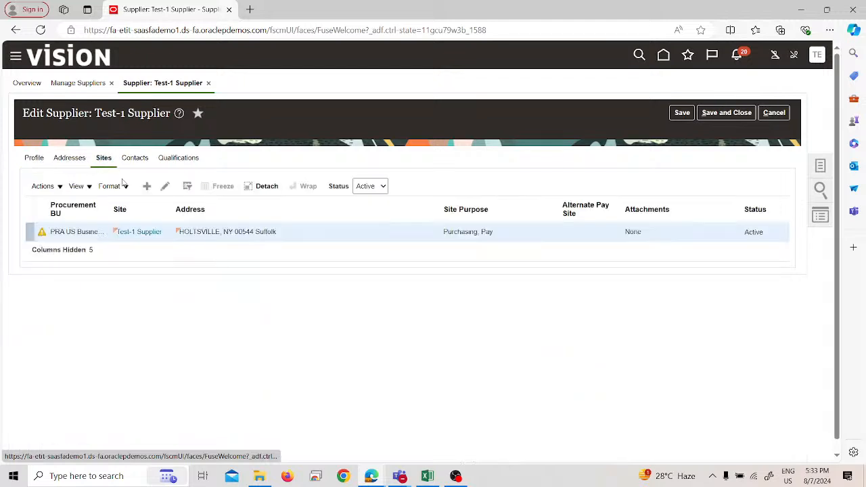
pyautogui.click(165, 186)
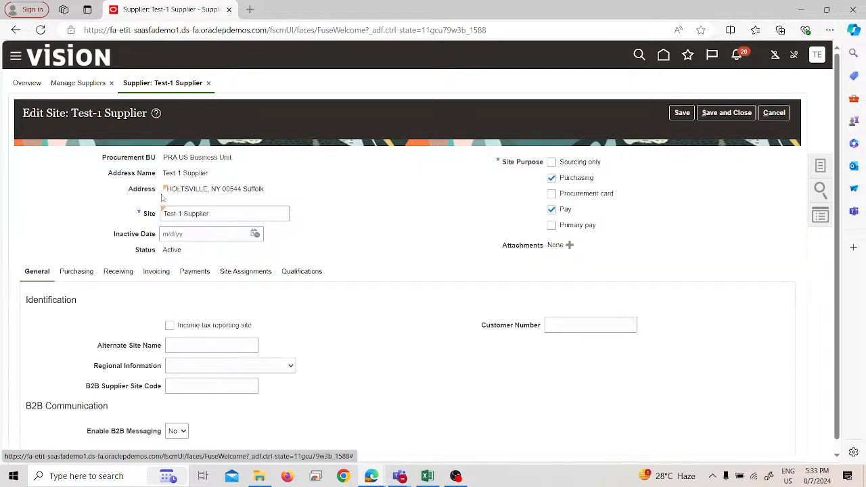
pyautogui.click(201, 272)
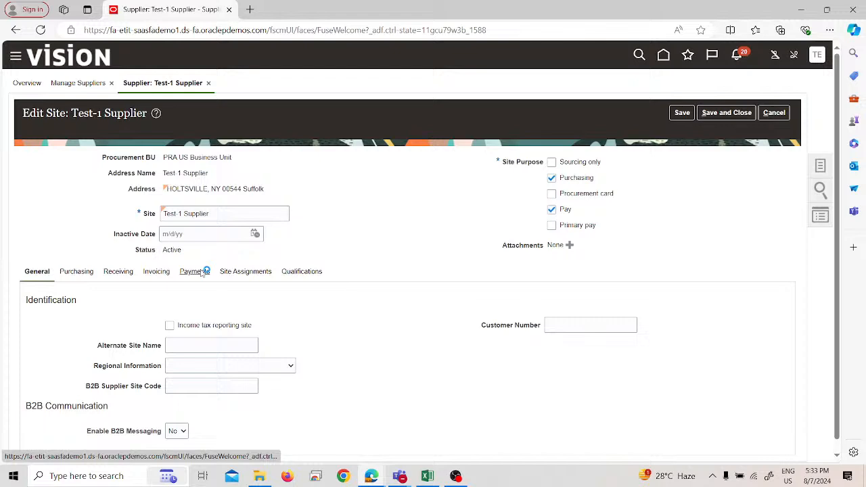
pyautogui.click(157, 271)
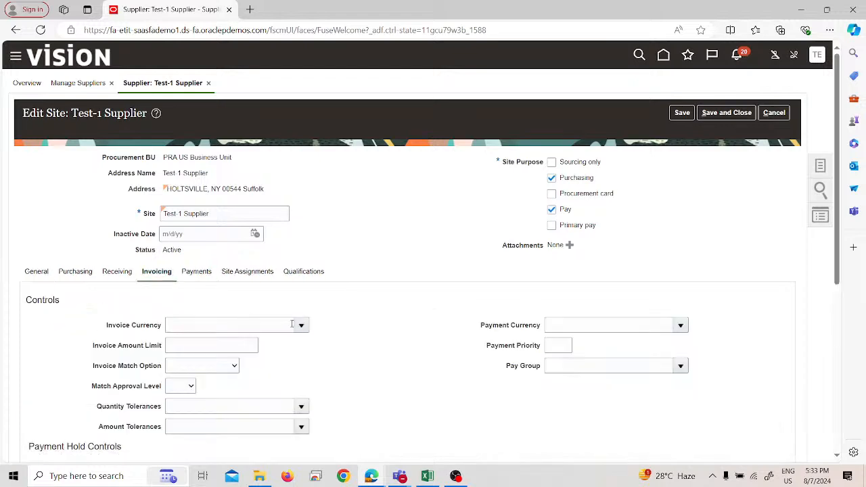
# Step: Set both the invoice currency and the payment currency of the site to US Dollar
pyautogui.click(300, 326)
pyautogui.click(217, 157)
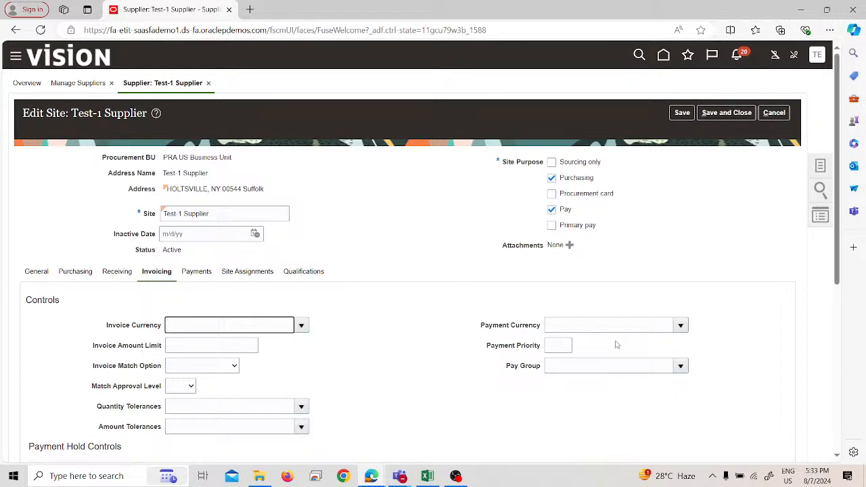
pyautogui.click(681, 326)
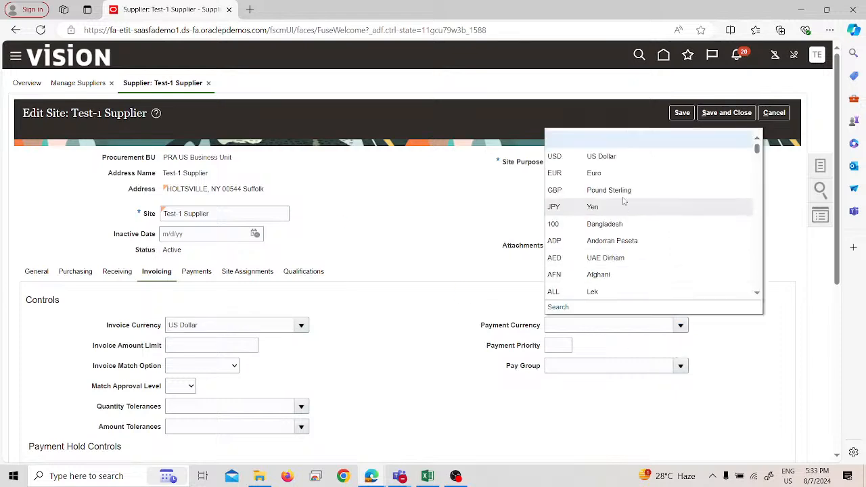
pyautogui.click(612, 157)
# Step: Save and close the site and the supplier, and leave Manage Suppliers
pyautogui.click(716, 113)
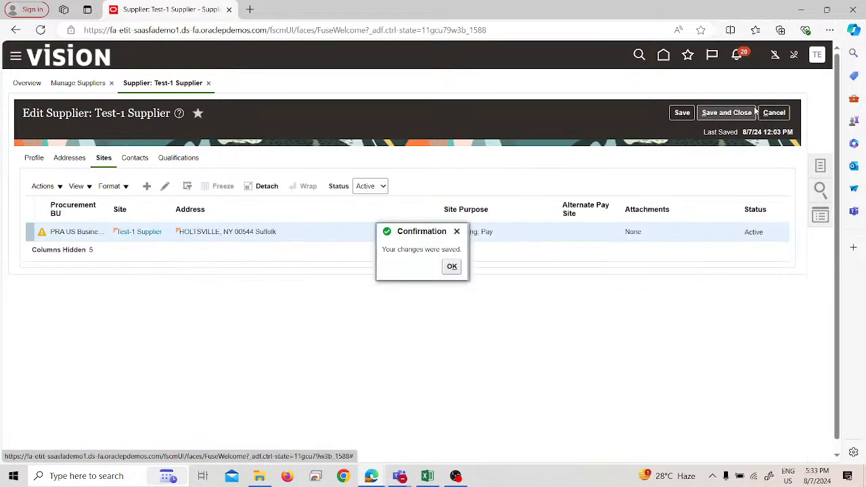
pyautogui.click(452, 266)
pyautogui.click(721, 113)
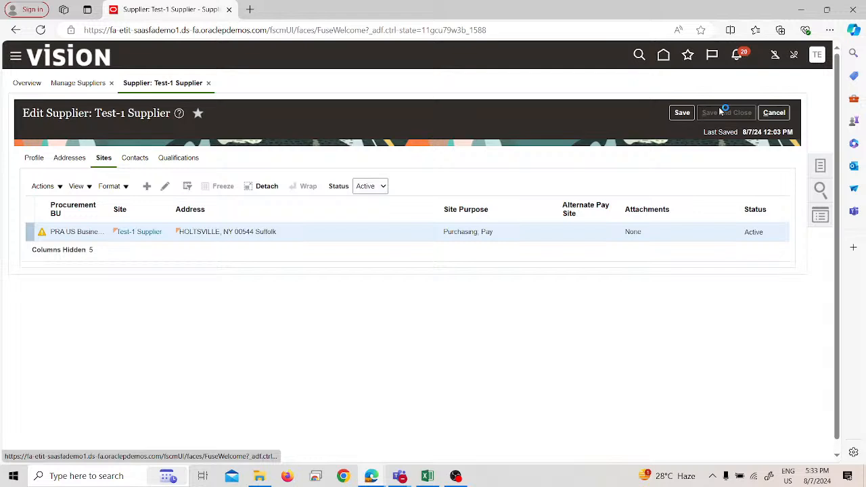
pyautogui.click(449, 166)
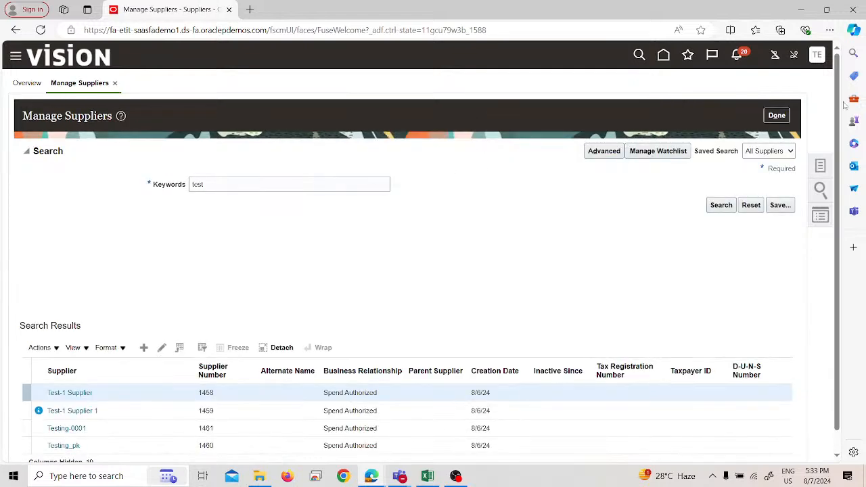
pyautogui.click(778, 116)
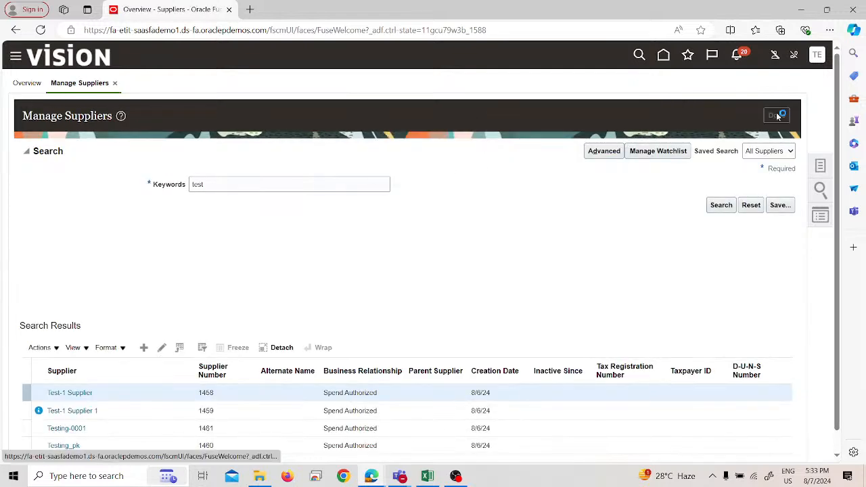
# Step: Sign out of the application and sign back in with the prefilled credentials
pyautogui.click(816, 57)
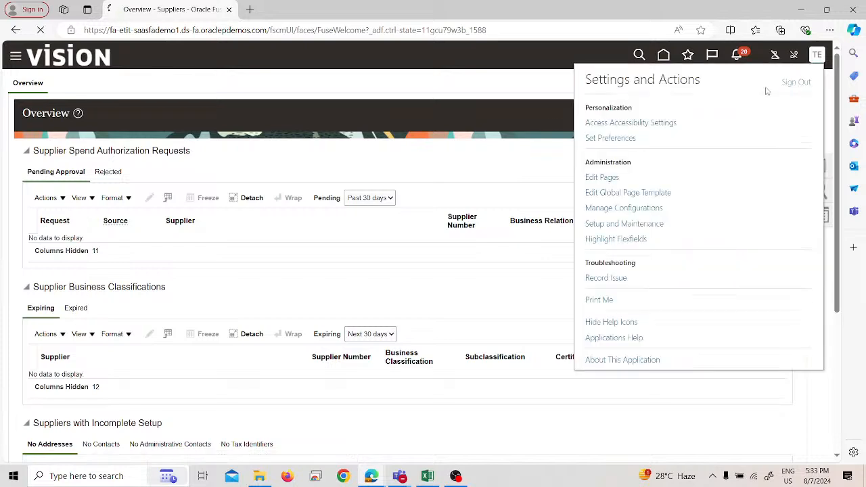
pyautogui.click(400, 263)
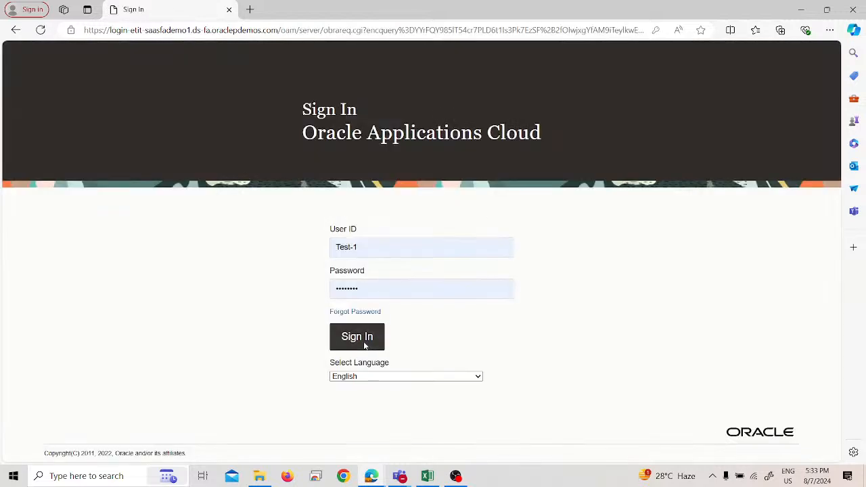
pyautogui.click(358, 337)
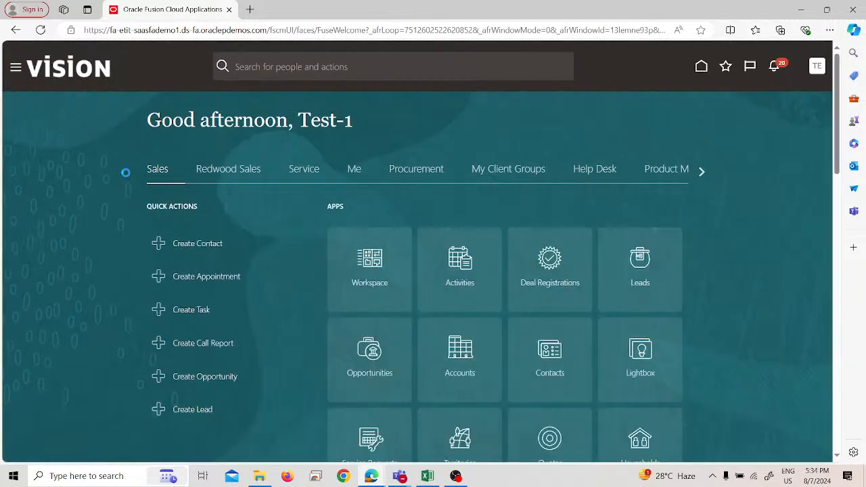
# Step: Open the Invoices work area under Payables
pyautogui.click(431, 171)
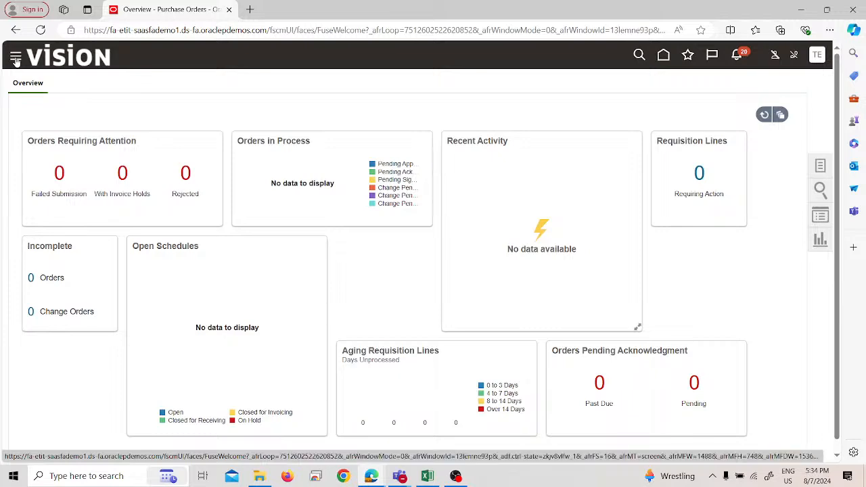
pyautogui.click(16, 60)
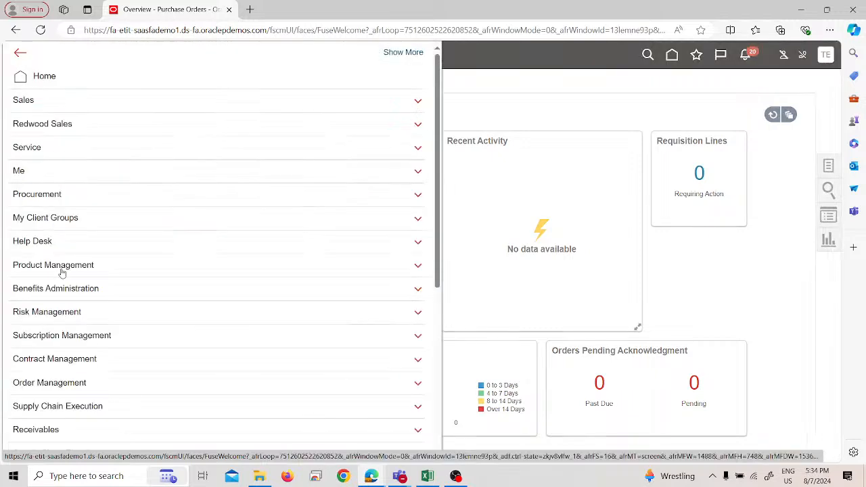
pyautogui.scroll(-5, 110, 300)
pyautogui.click(92, 256)
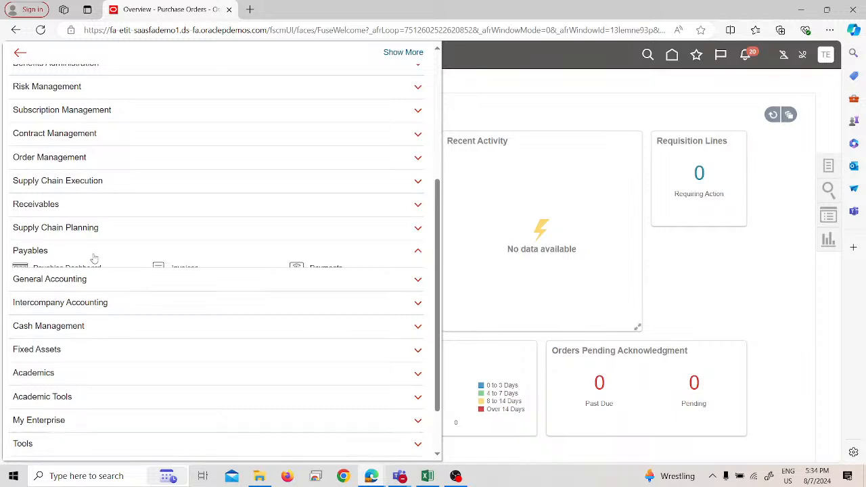
pyautogui.click(195, 269)
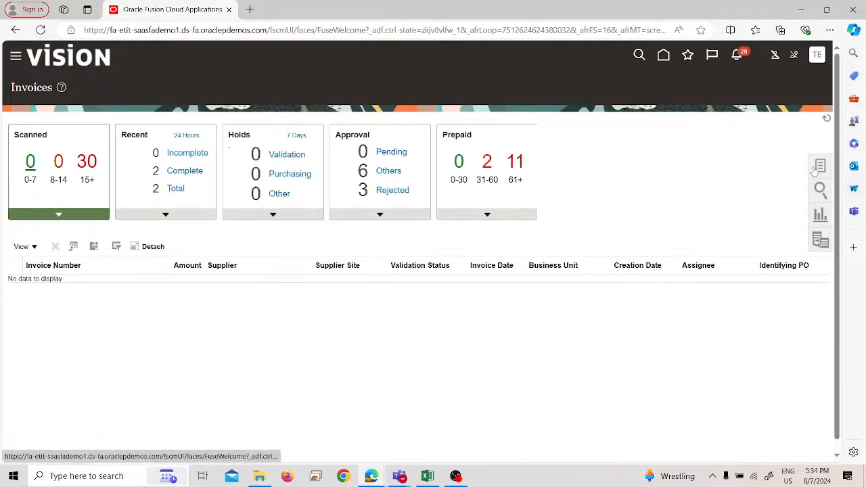
# Step: Start a new invoice for Test-1 Supplier, check its default currency, and cancel the invoice
pyautogui.click(819, 167)
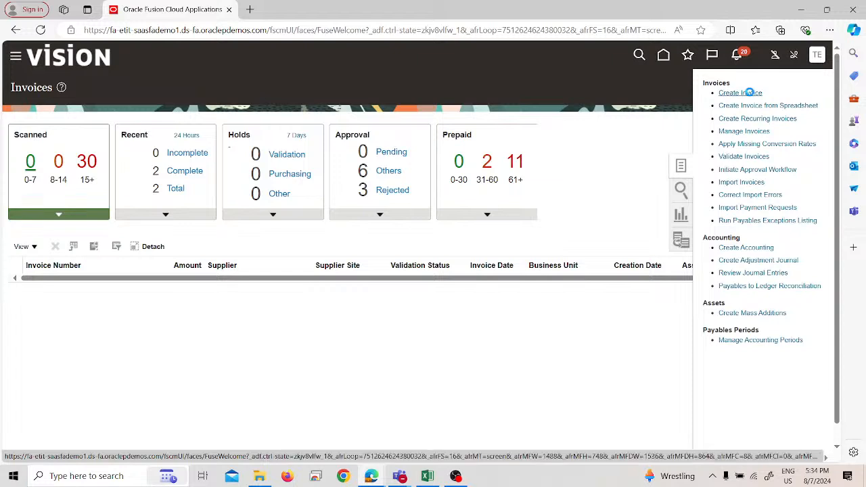
pyautogui.click(751, 93)
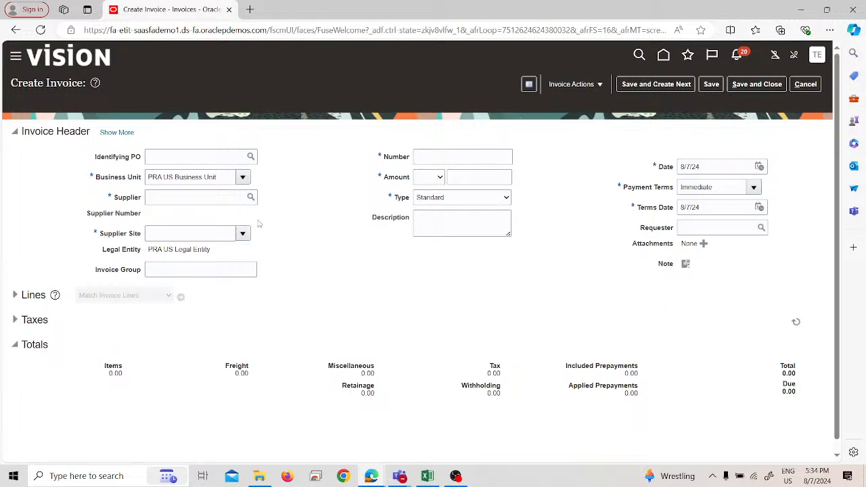
pyautogui.click(230, 200)
pyautogui.write('test')
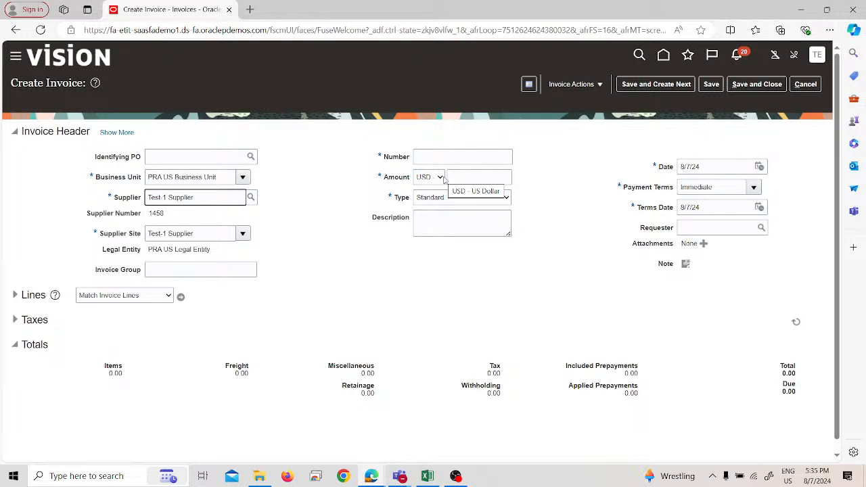
pyautogui.click(805, 85)
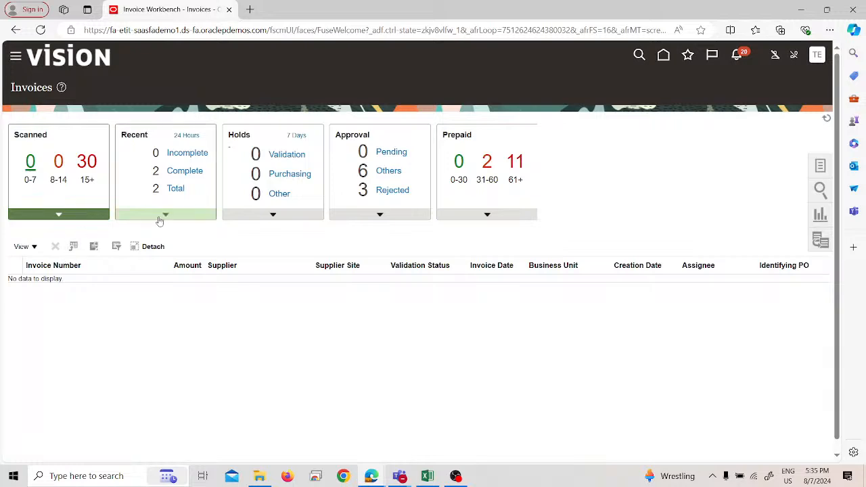
# Step: List the recent invoices and review their validation, accounting and paid statuses
pyautogui.click(153, 215)
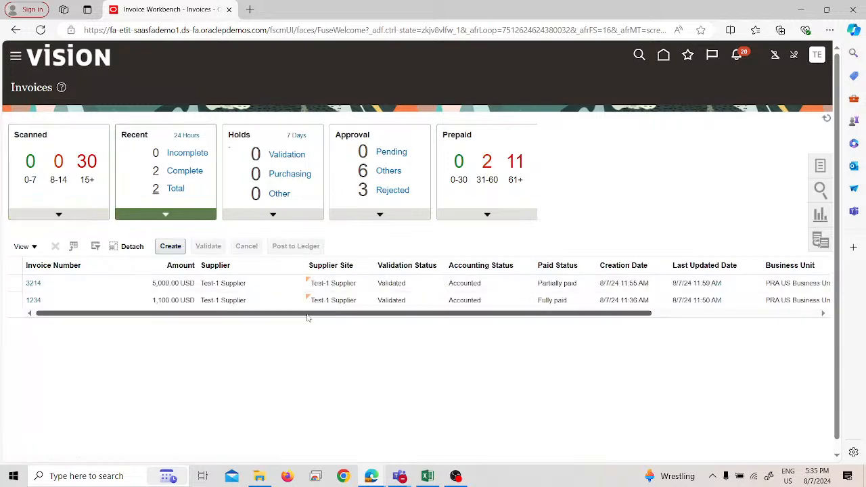
pyautogui.moveTo(305, 315); pyautogui.dragTo(489, 314)
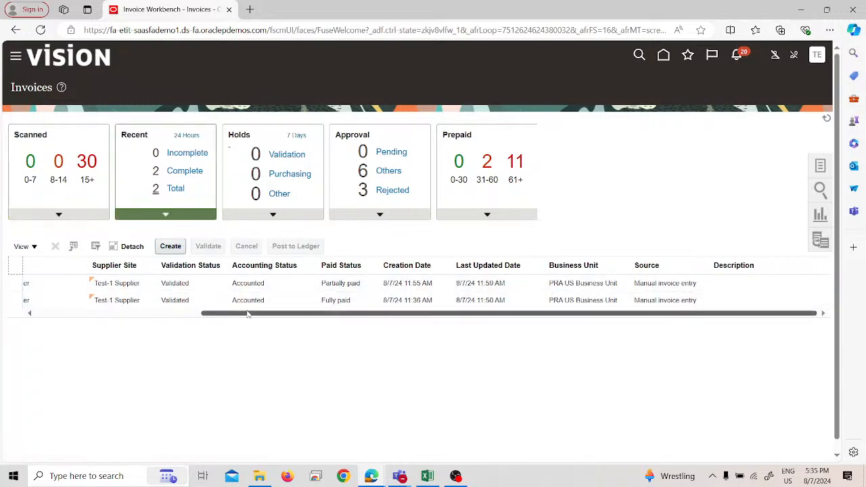
pyautogui.moveTo(248, 315); pyautogui.dragTo(102, 321)
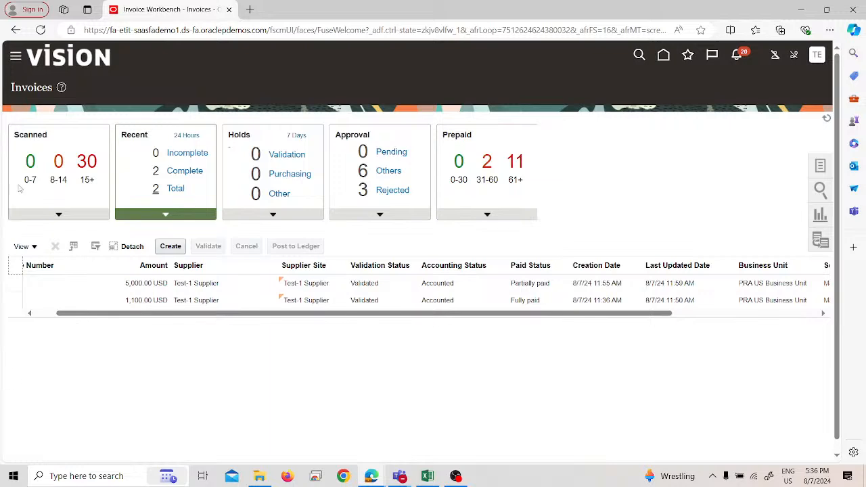
# Step: Open the Payments work area under Payables and go to Manage Payments
pyautogui.click(11, 55)
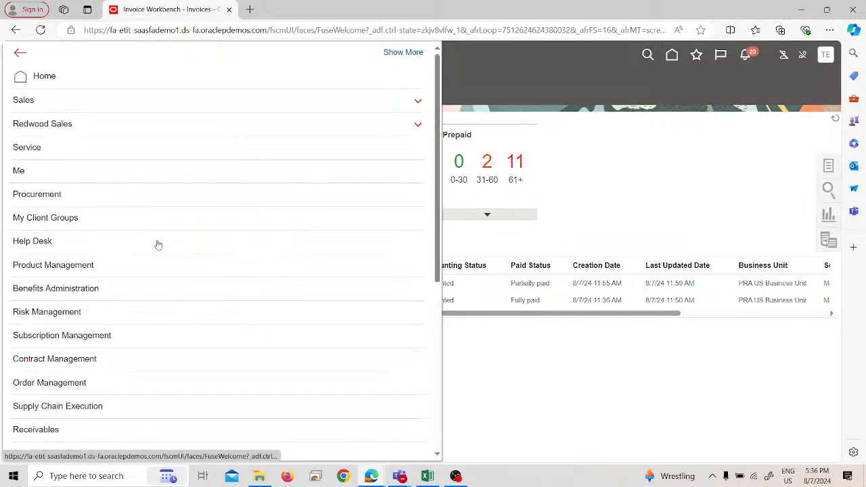
pyautogui.scroll(-3, 203, 291)
pyautogui.click(310, 383)
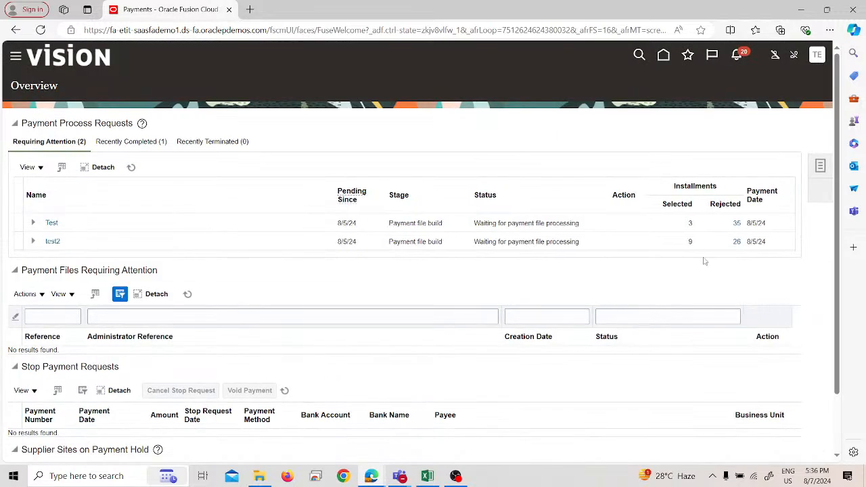
pyautogui.click(821, 166)
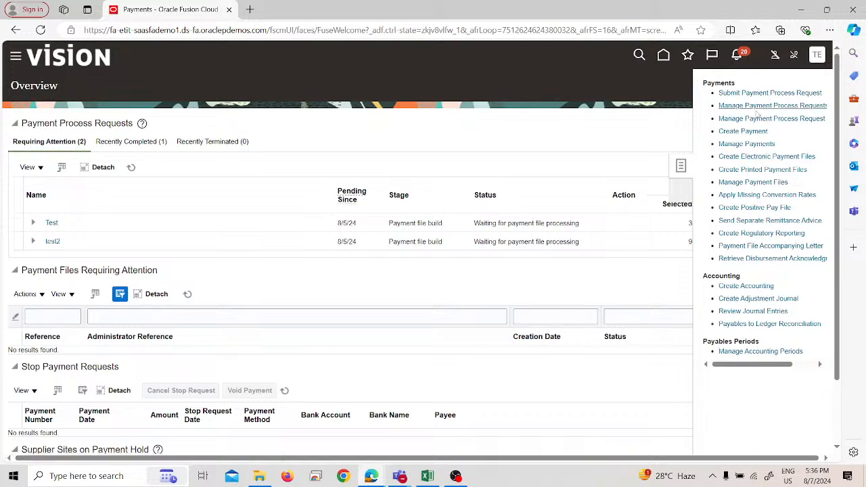
pyautogui.click(755, 144)
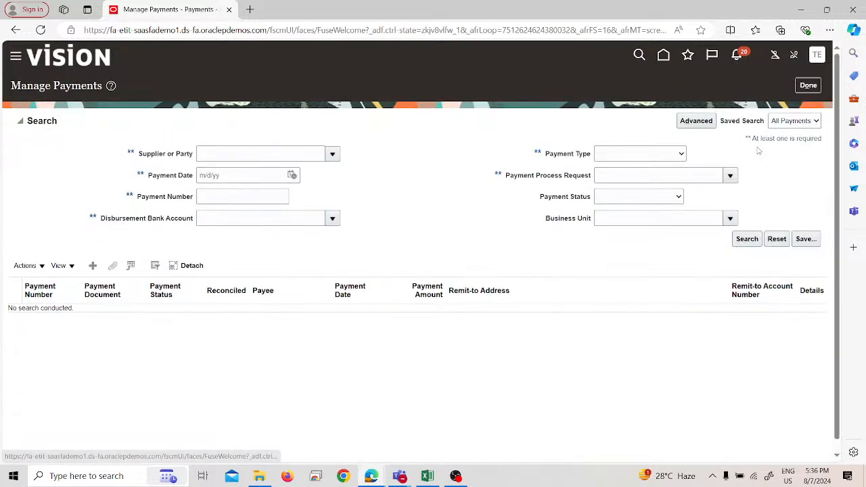
# Step: Search the payments for those made to Test-1 Supplier, picking that supplier from the parties matching "test"
pyautogui.click(258, 154)
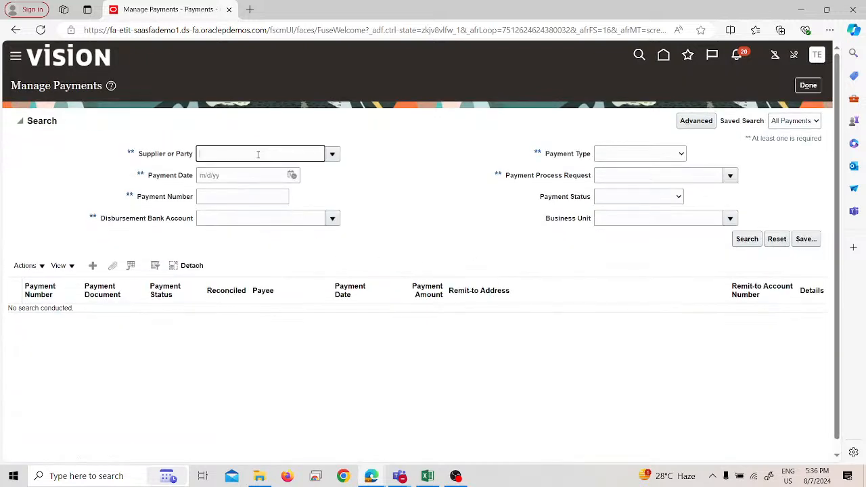
pyautogui.write('test')
pyautogui.press('Tab')
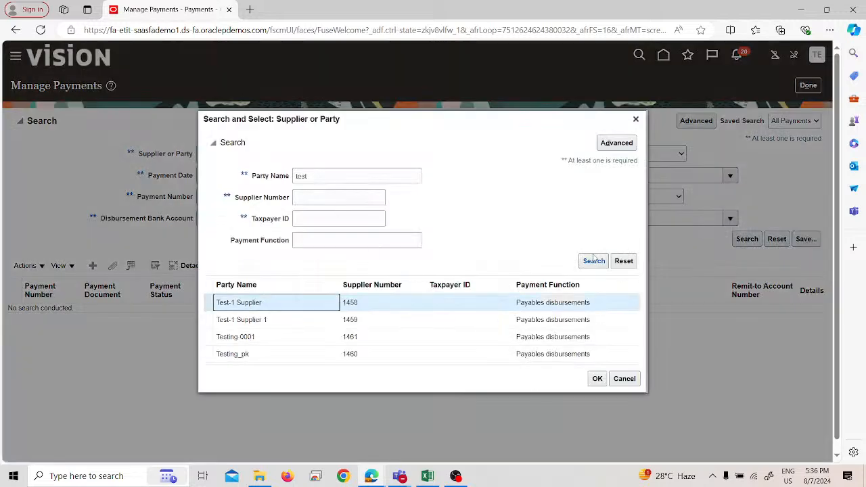
pyautogui.click(597, 379)
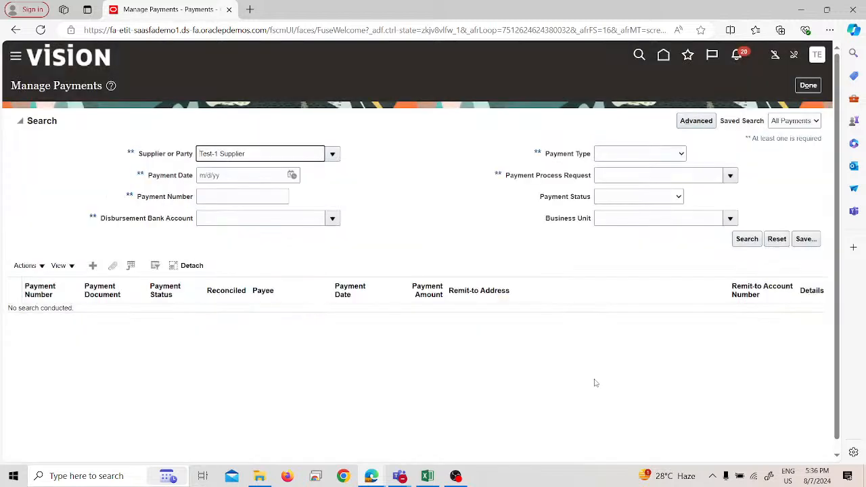
pyautogui.click(748, 239)
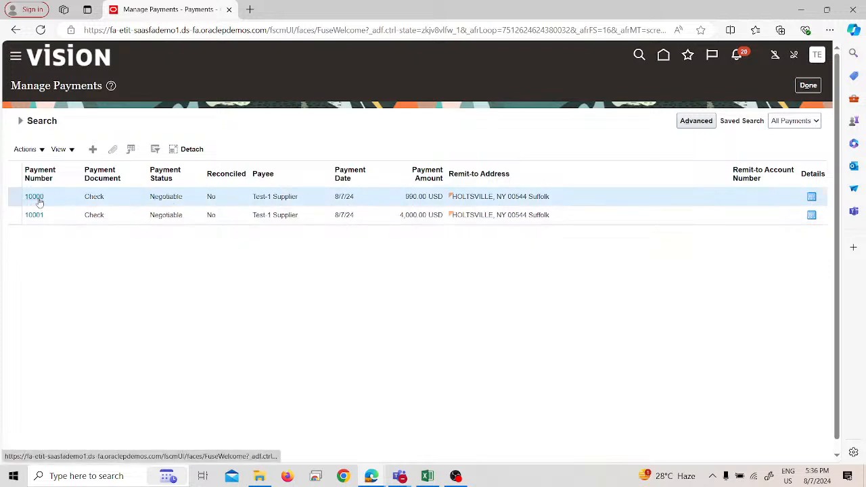
# Step: Open the 990.00 USD payment, inspect its available actions and stop payment request form without submitting, and return to the payments list
pyautogui.click(34, 196)
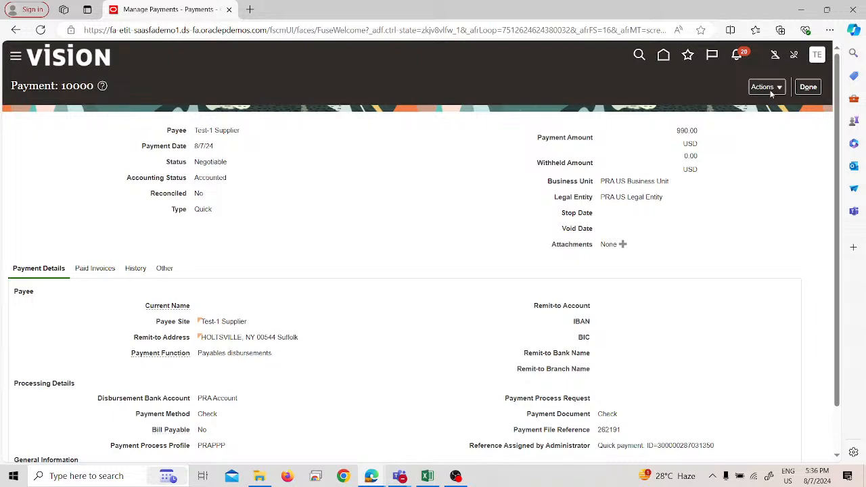
pyautogui.click(767, 88)
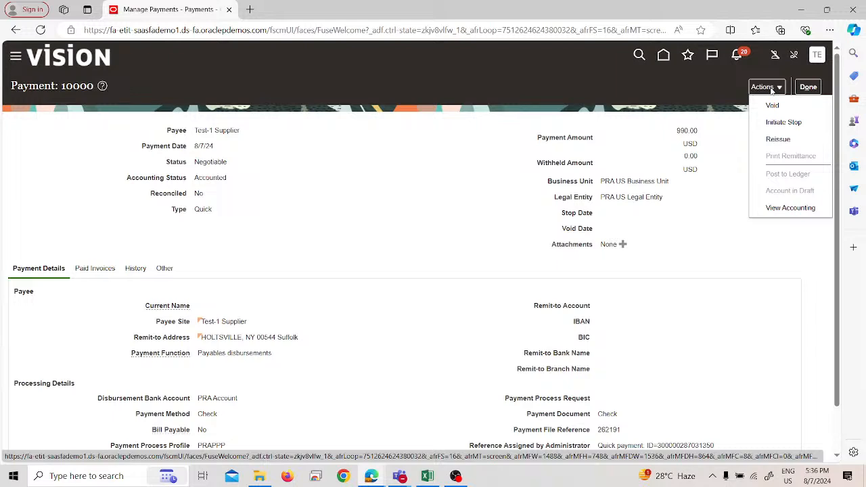
pyautogui.click(773, 125)
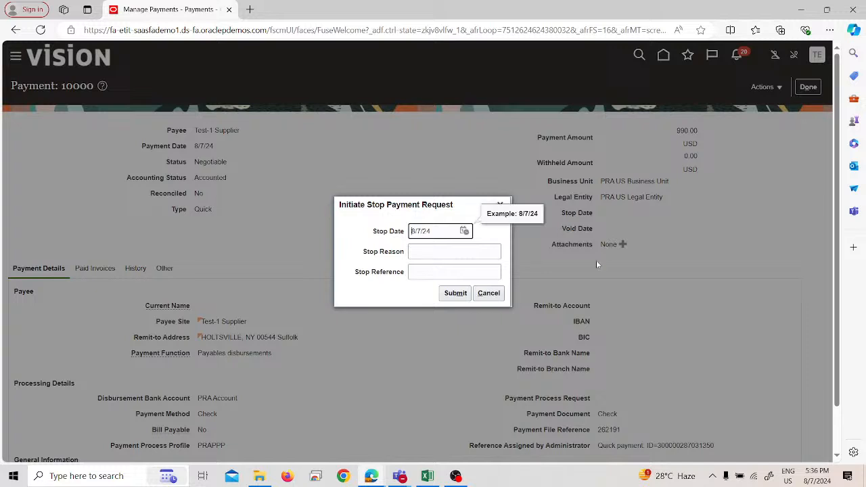
pyautogui.click(490, 293)
pyautogui.click(765, 87)
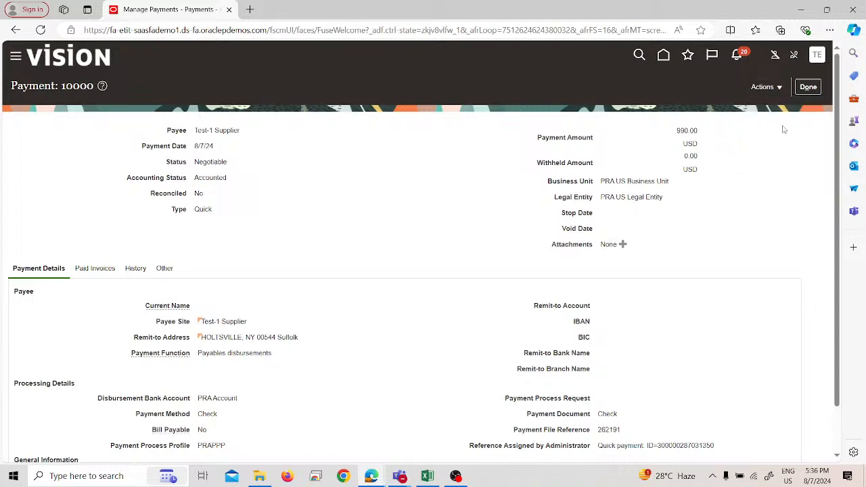
pyautogui.click(810, 87)
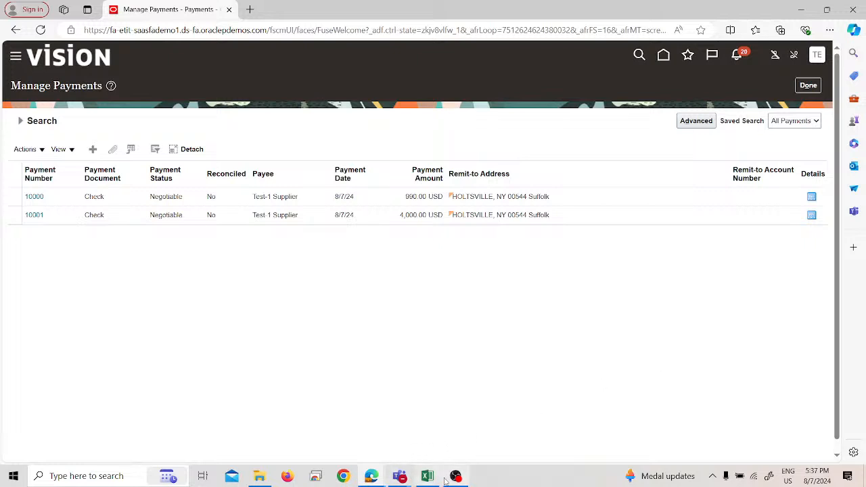
# Step: Switch to the YouTube Studio live streaming window and end the live stream, confirming that it stops immediately
pyautogui.moveTo(371, 477)
pyautogui.click(443, 413)
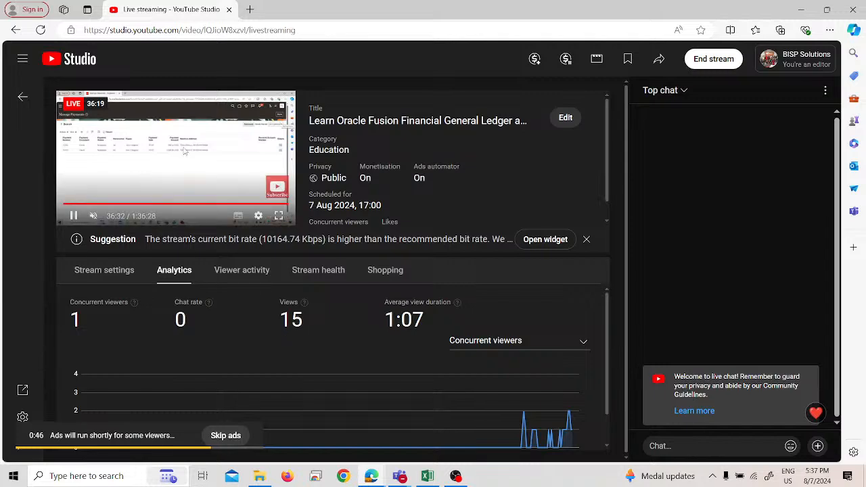
pyautogui.click(709, 64)
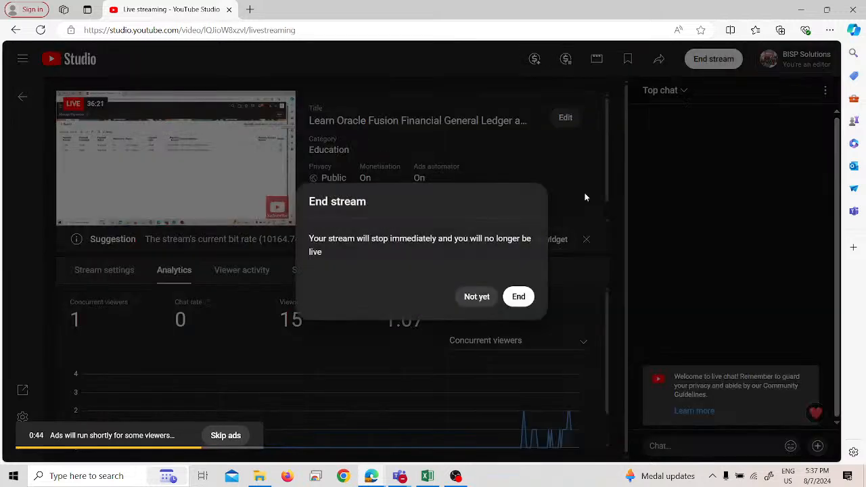
pyautogui.click(518, 296)
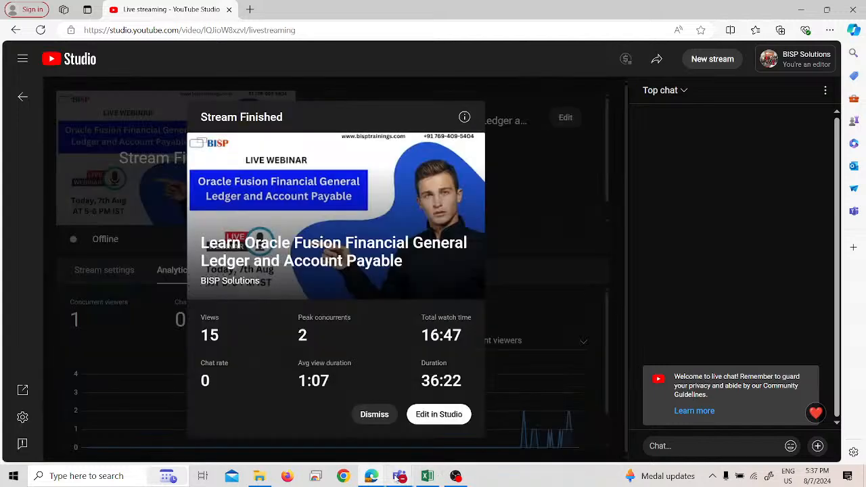
pyautogui.moveTo(399, 477)
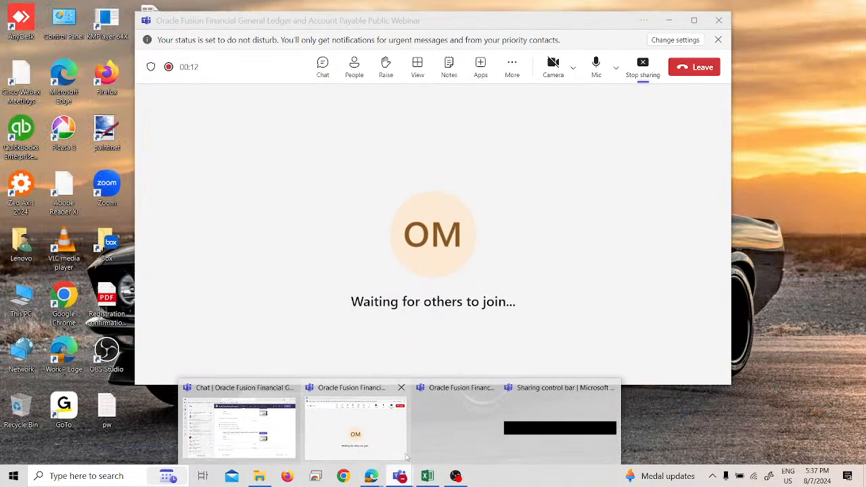